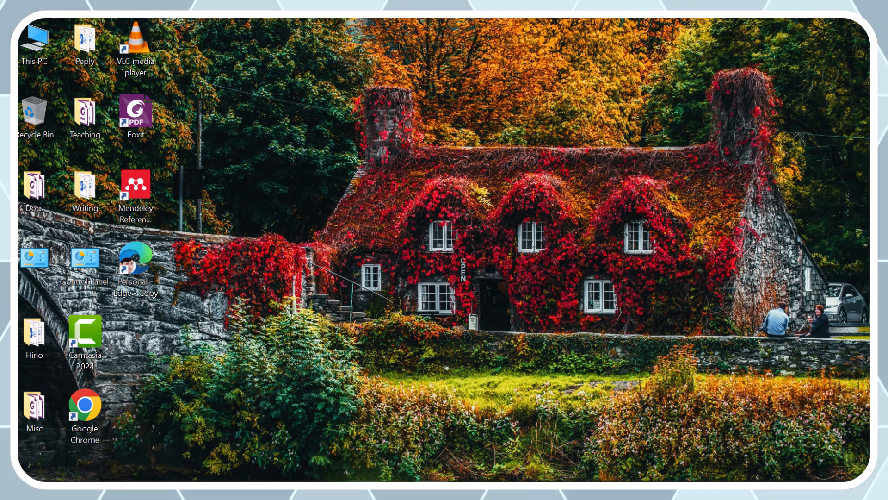
- Search the web for endnote in Microsoft Edge and open the EndNote Web result
click(362, 490)
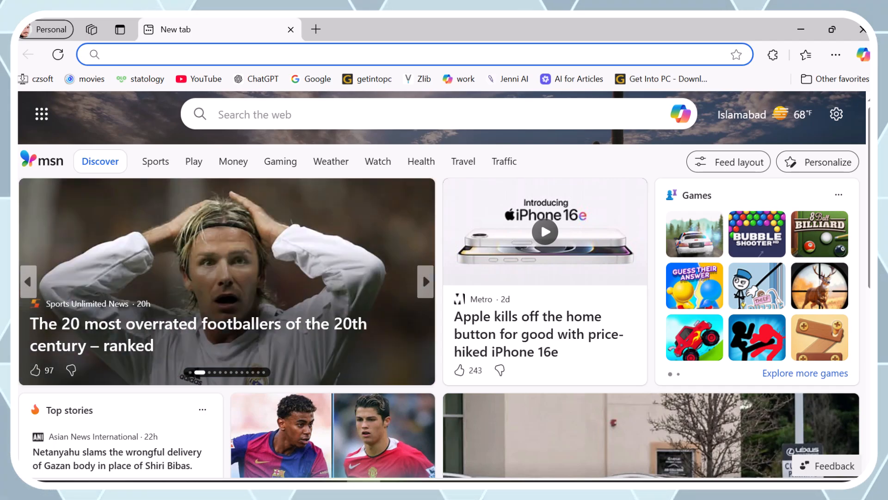
text(end)
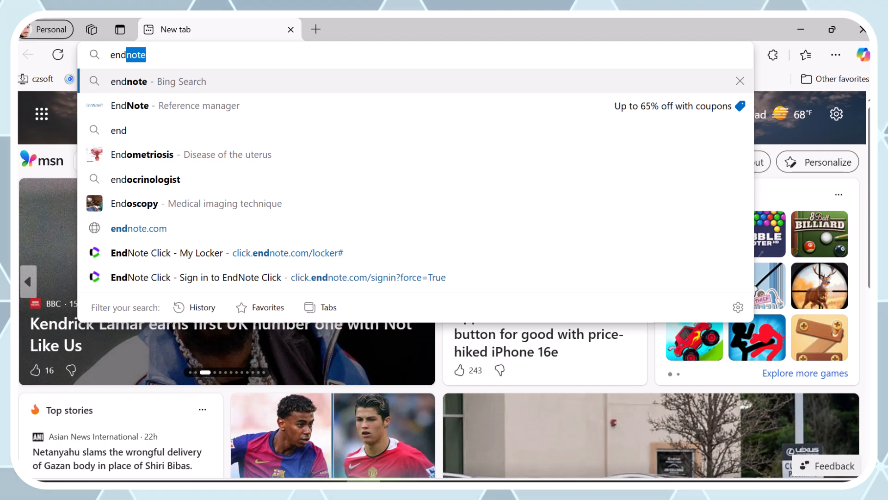
text(note)
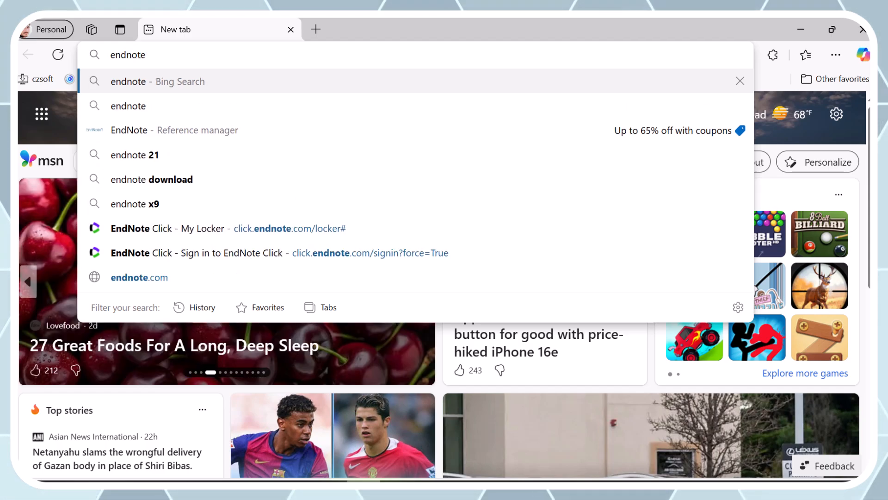
key(Return)
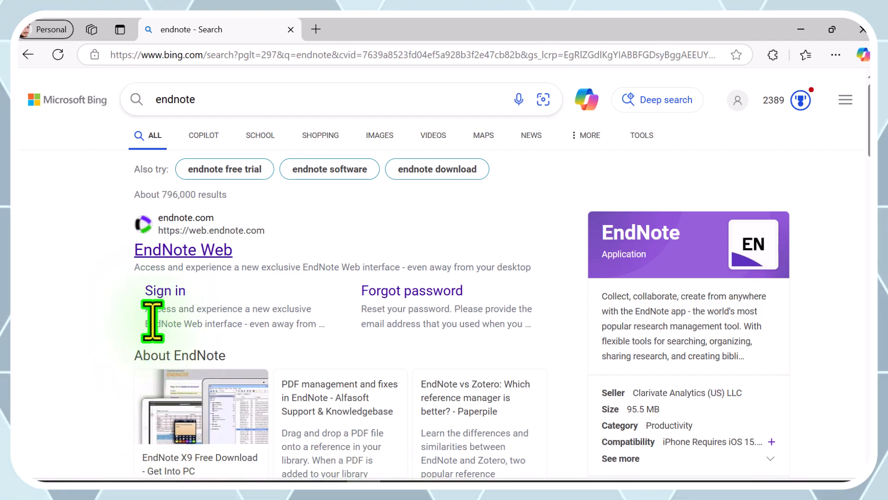
click(161, 250)
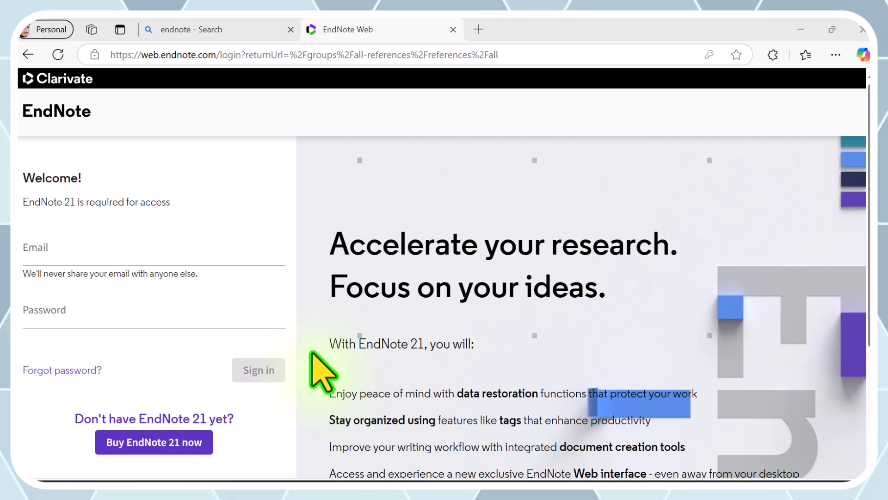
click(39, 250)
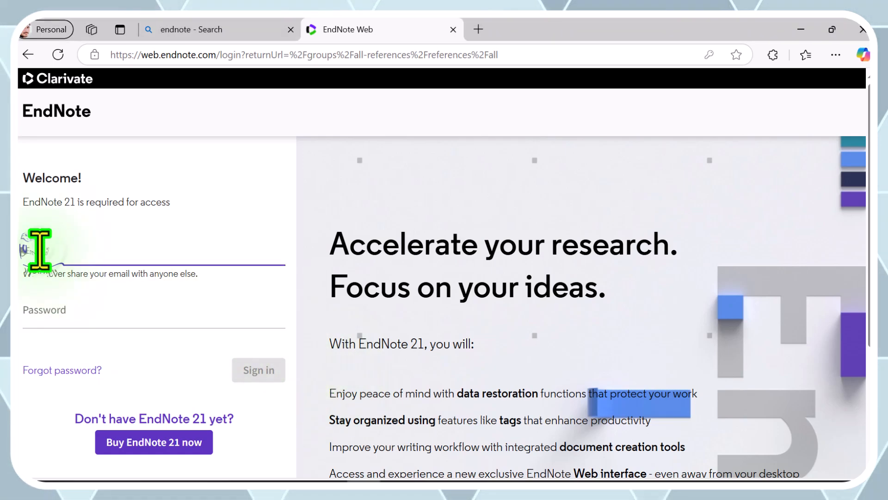
scroll(129, 345, down, 4)
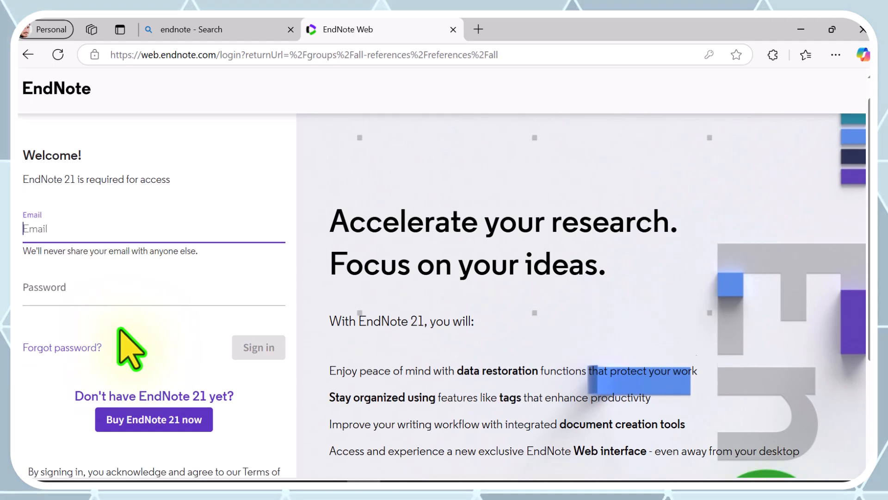
scroll(119, 330, up, 4)
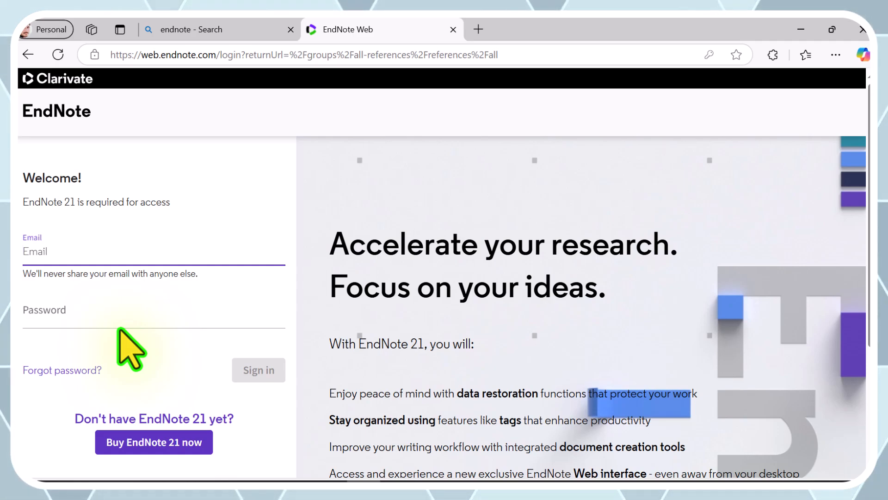
- Open getintopc.com in a new browser tab
click(478, 30)
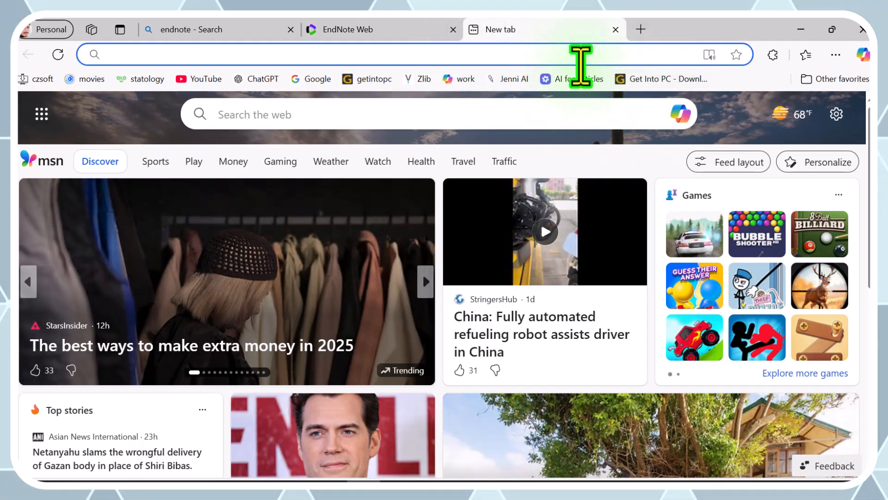
click(571, 56)
text(ge)
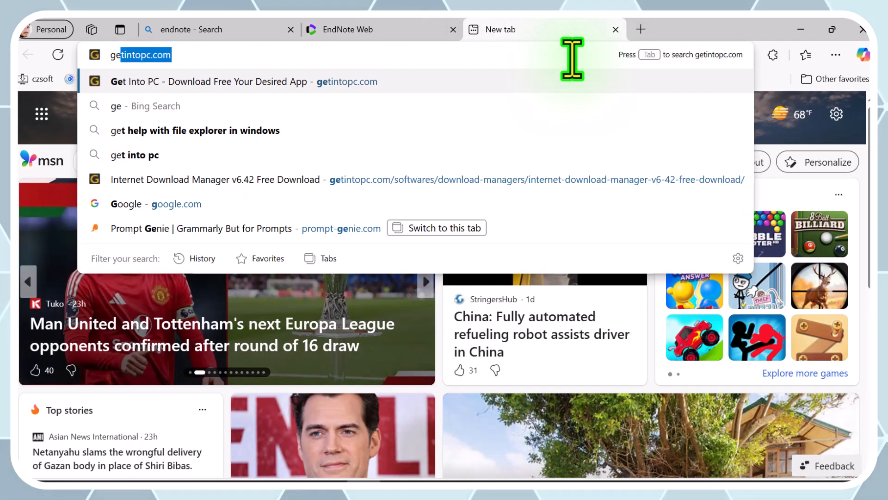
text(tintop)
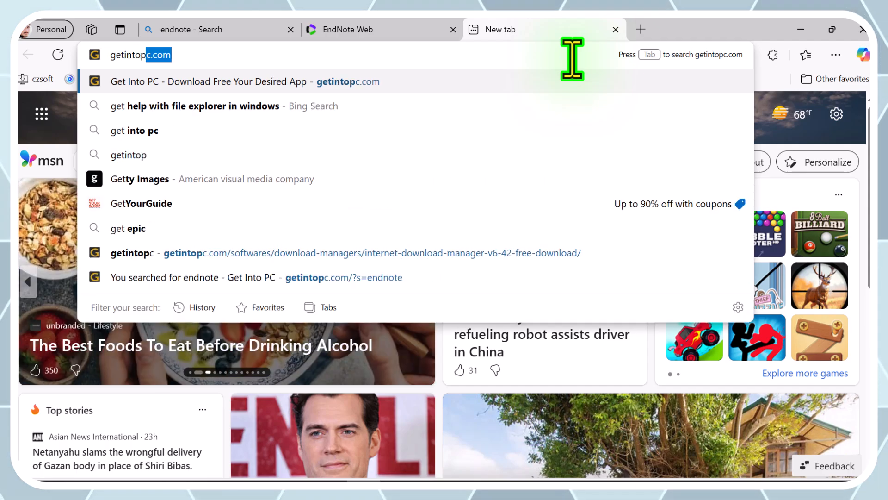
text(c)
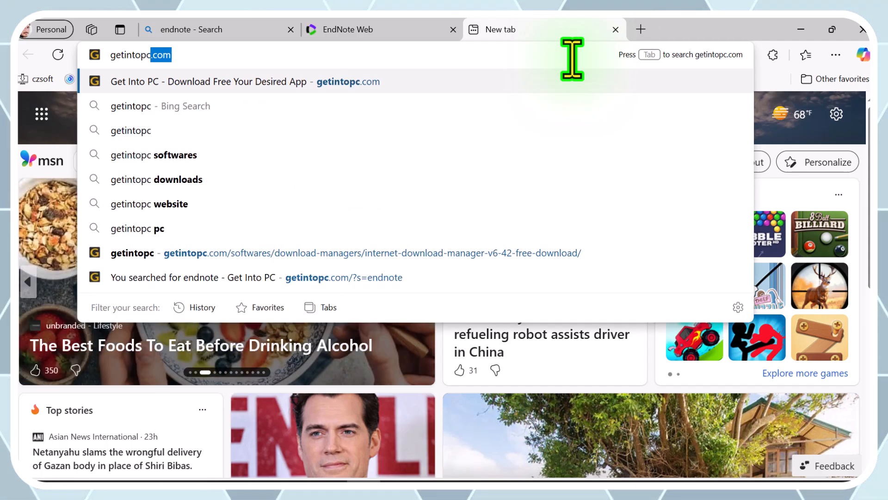
text(.com)
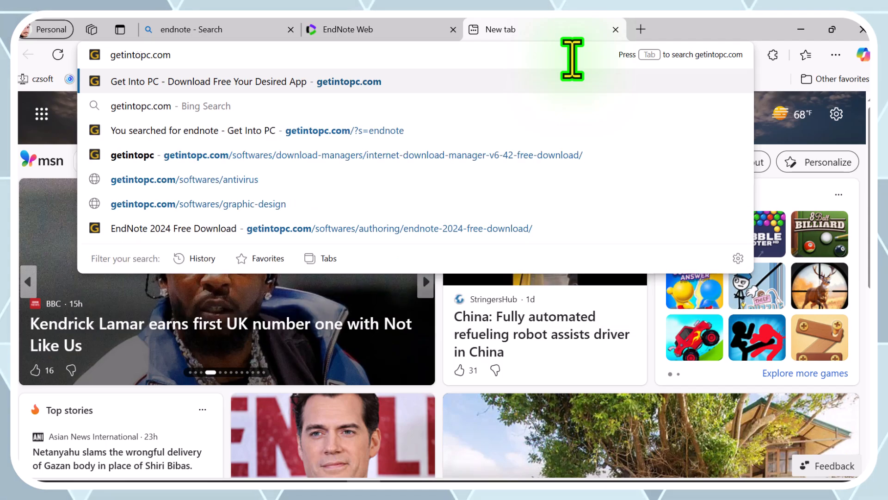
key(Return)
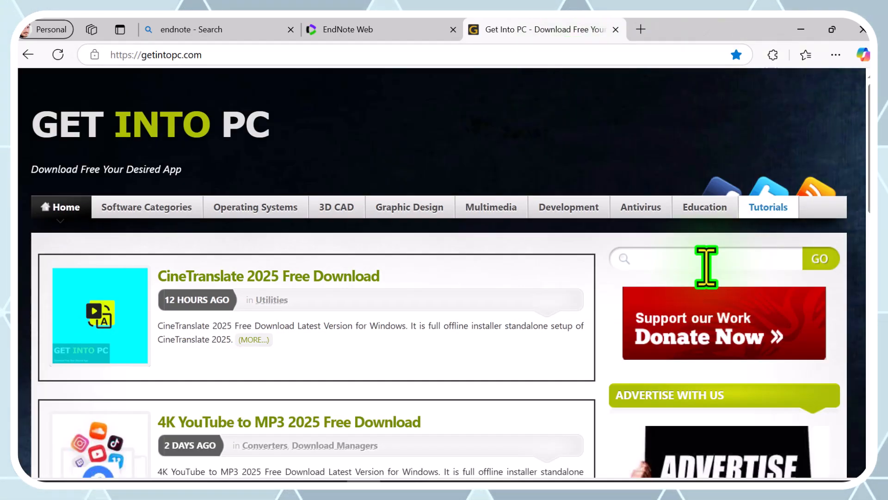
- Search the Get Into PC site for endnote and open the EndNote 2024 Free Download page
click(678, 261)
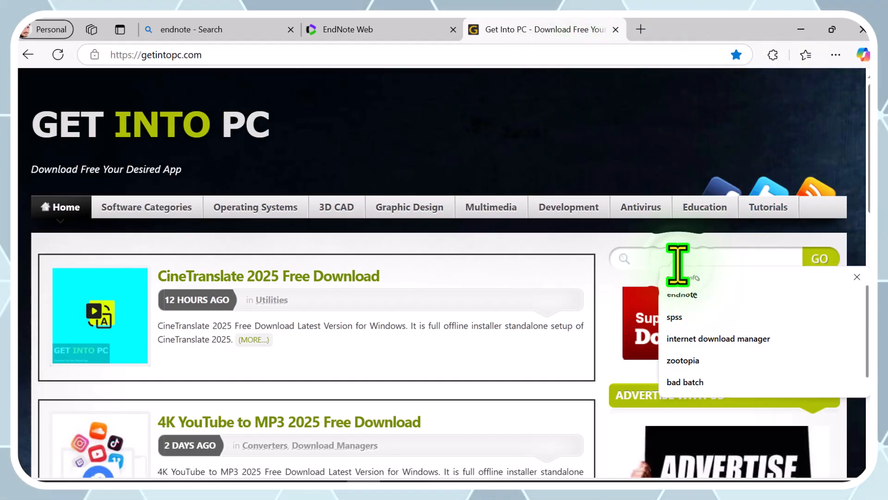
text(endnote)
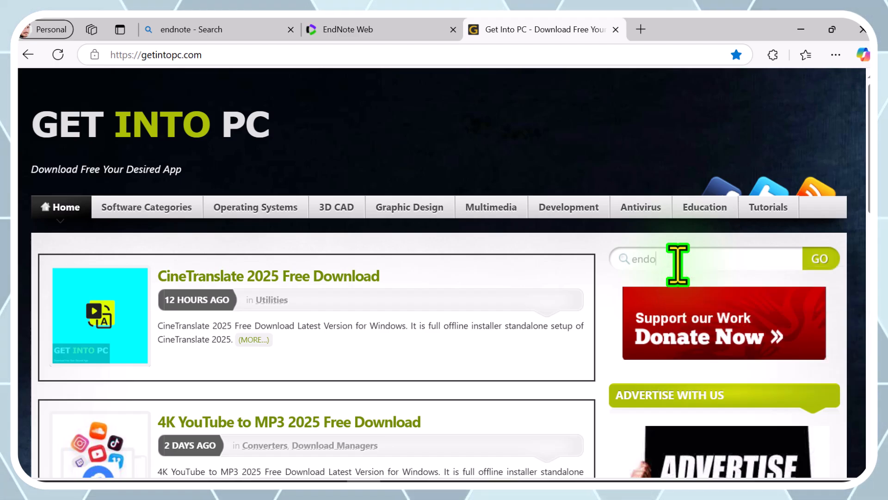
key(BackSpace)
key(BackSpace)
key(BackSpace)
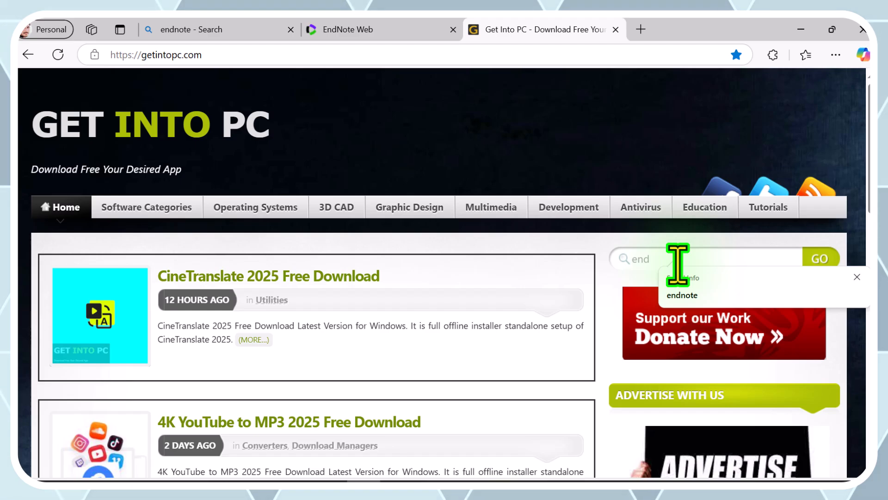
text(note)
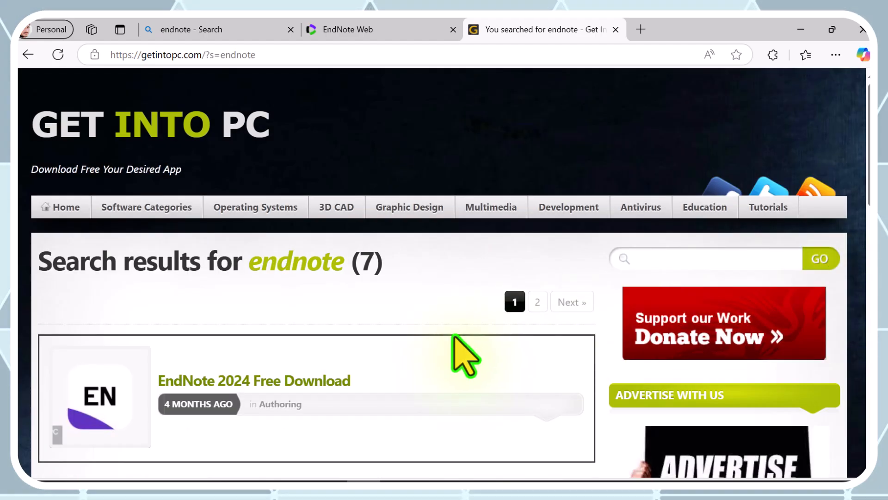
scroll(453, 337, down, 1)
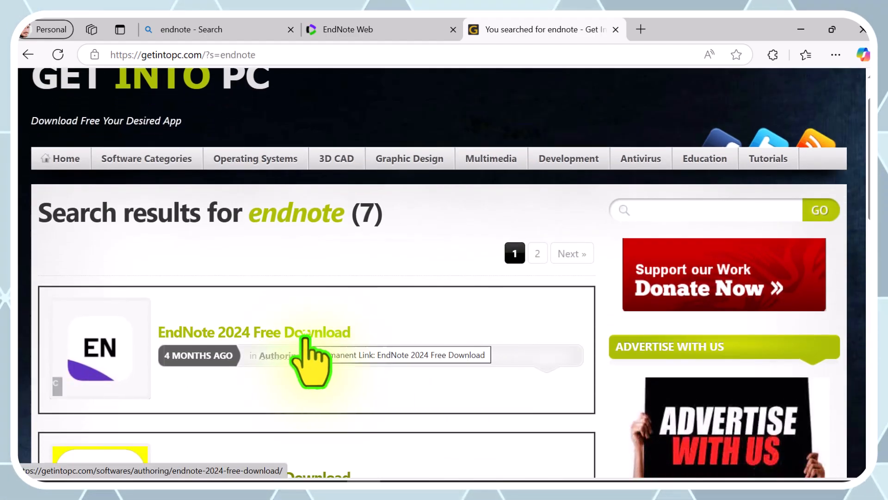
click(305, 337)
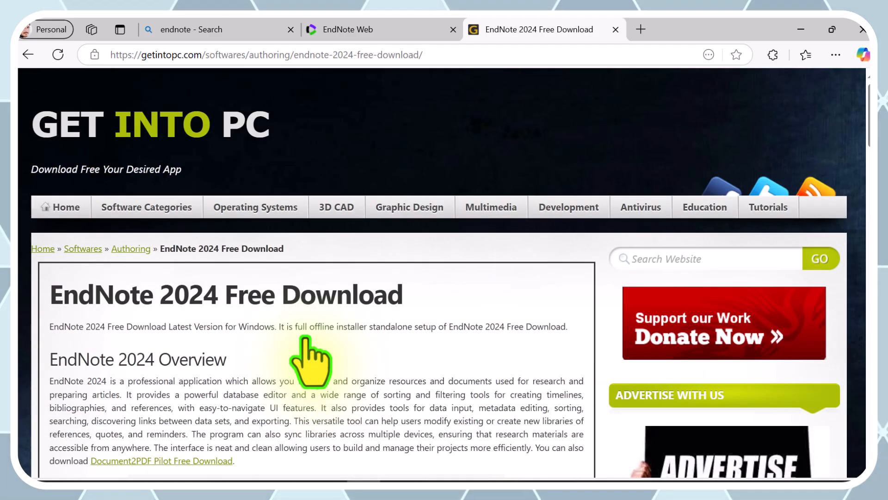
- Start downloading the full setup v21.4.18113 of EndNote 2024 into the Compressed category
scroll(309, 361, down, 6)
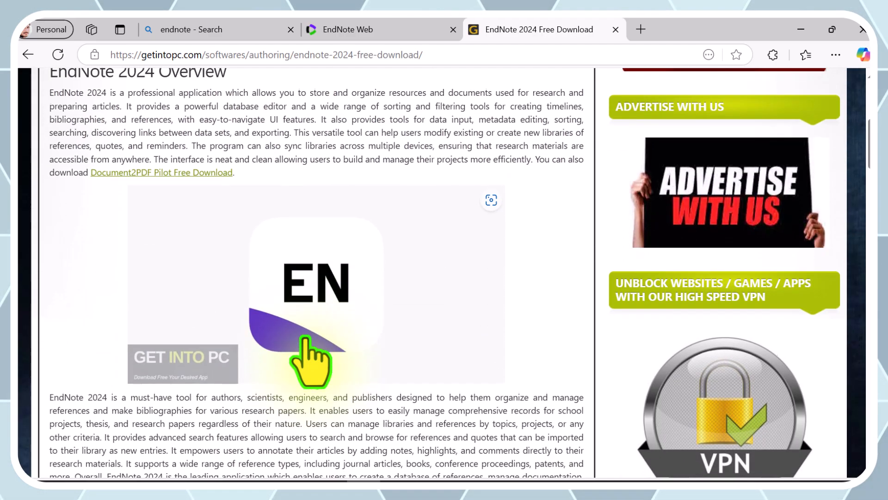
scroll(307, 340, down, 7)
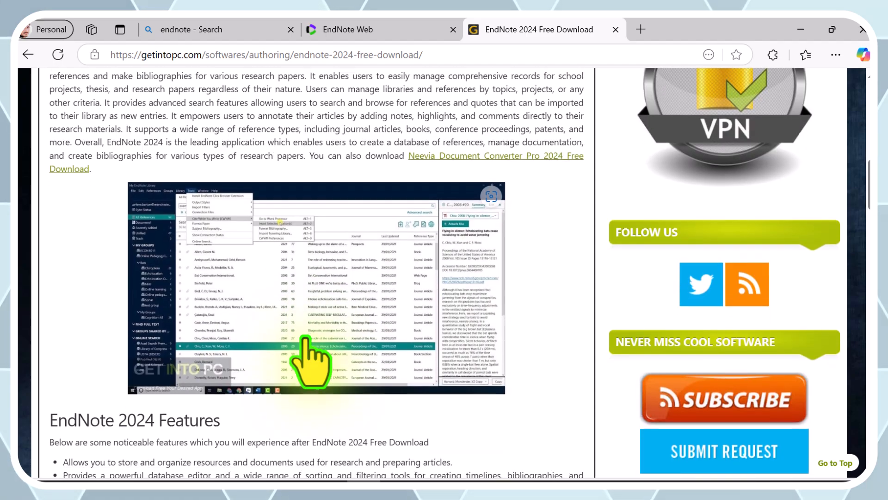
scroll(307, 357, down, 4)
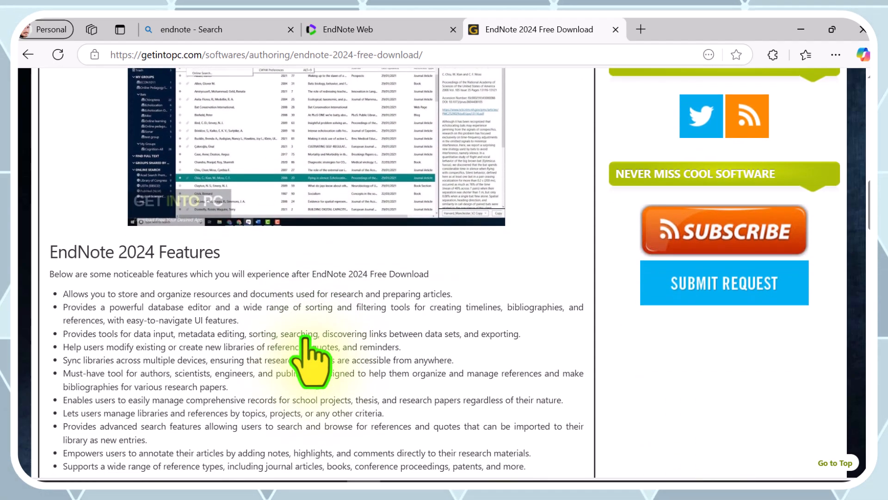
scroll(309, 361, down, 6)
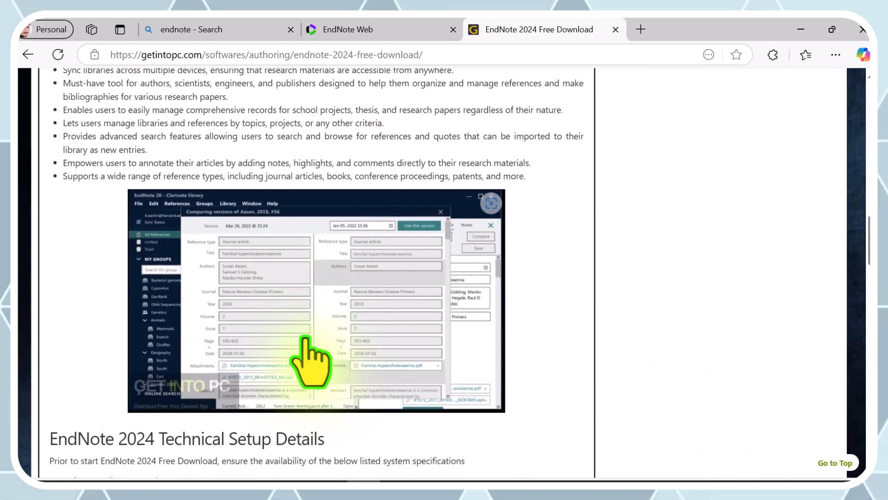
scroll(309, 361, down, 5)
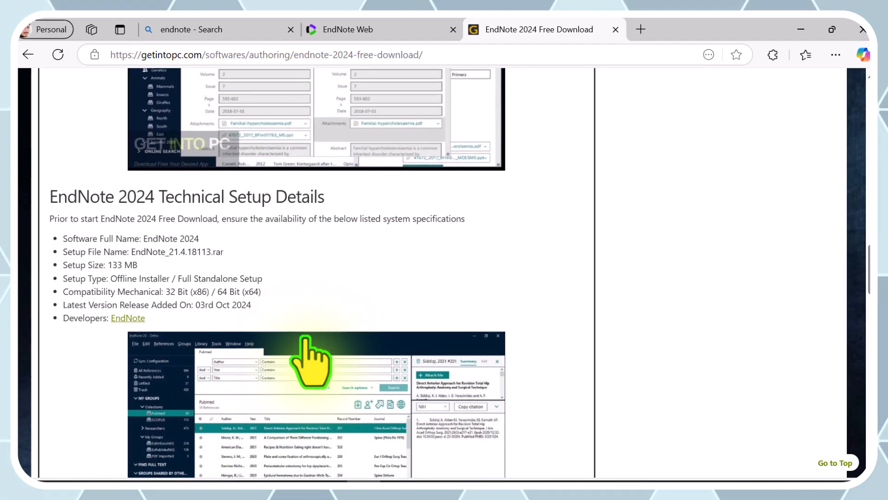
scroll(311, 361, down, 10)
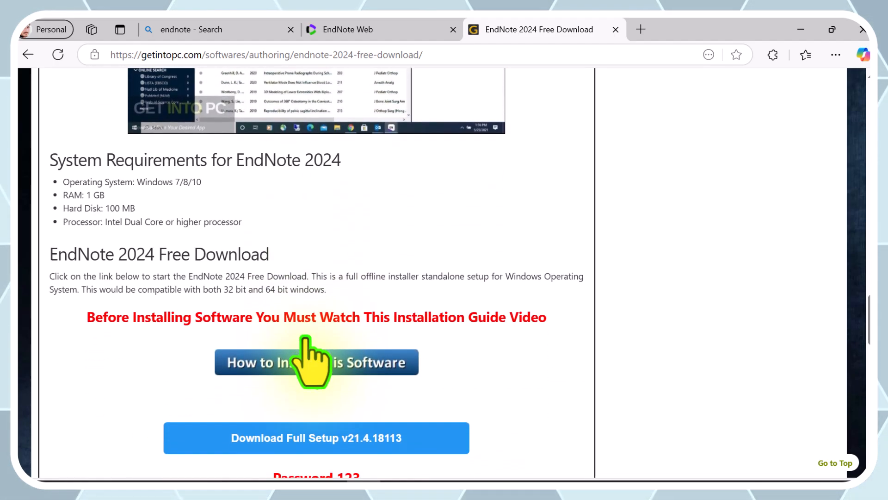
scroll(311, 361, down, 3)
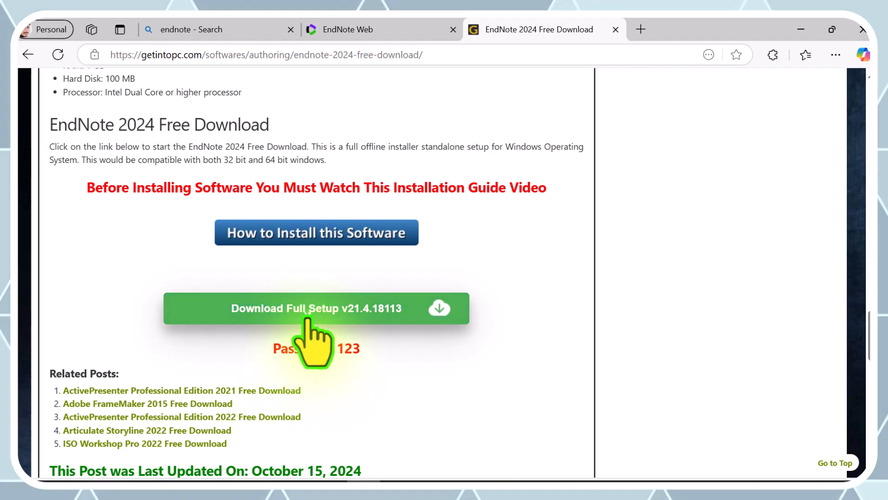
click(308, 319)
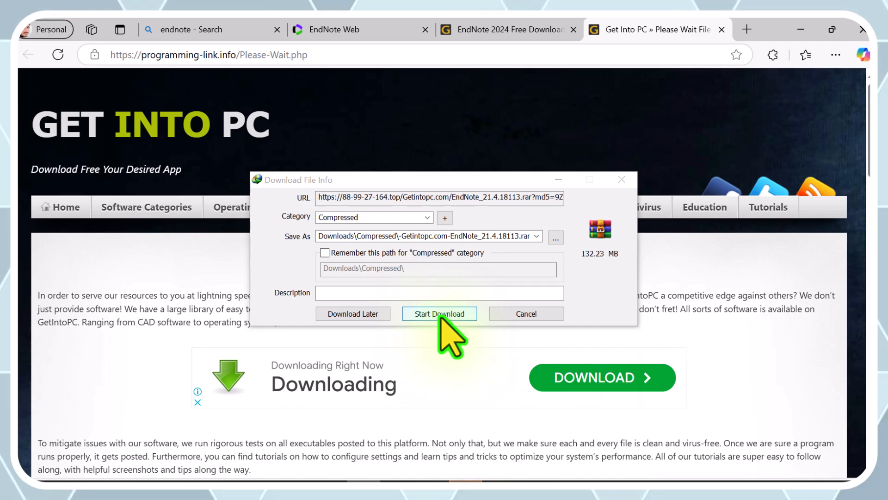
click(439, 313)
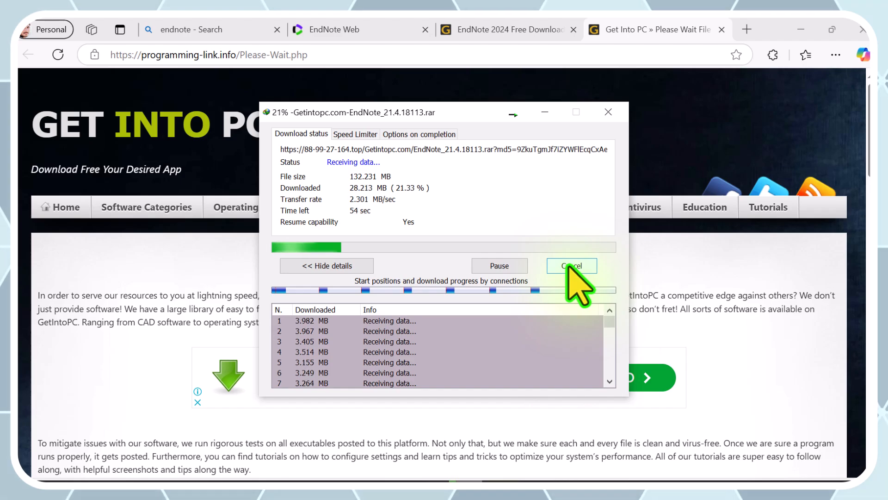
- Cancel the running EndNote download and close its Please Wait page
click(569, 265)
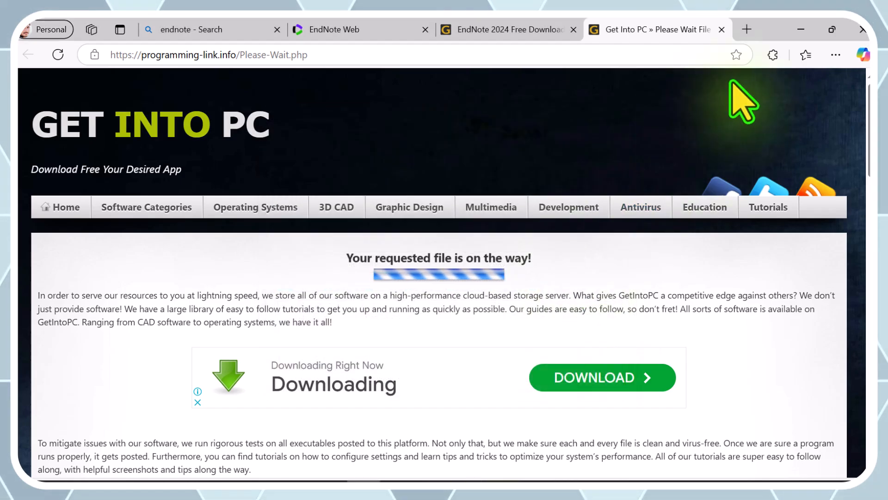
click(721, 29)
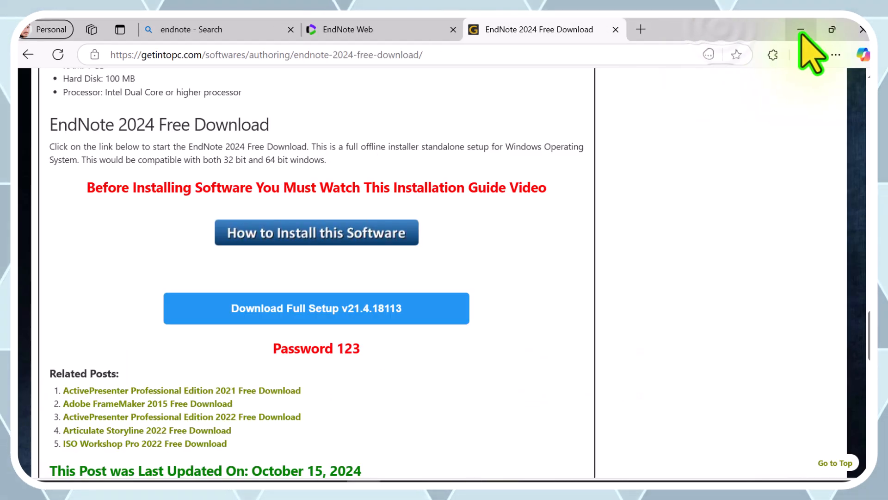
- In File Explorer, open the -Getintopc.com-EndNote_21.4.18113 archive from the OneDrive - Higher Education Commission (1) folder and enter the archive password
click(800, 29)
double_click(39, 43)
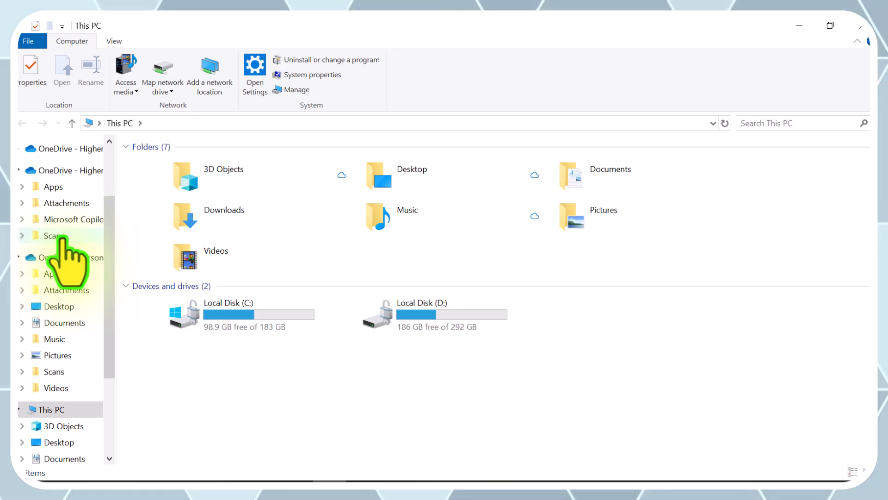
click(75, 171)
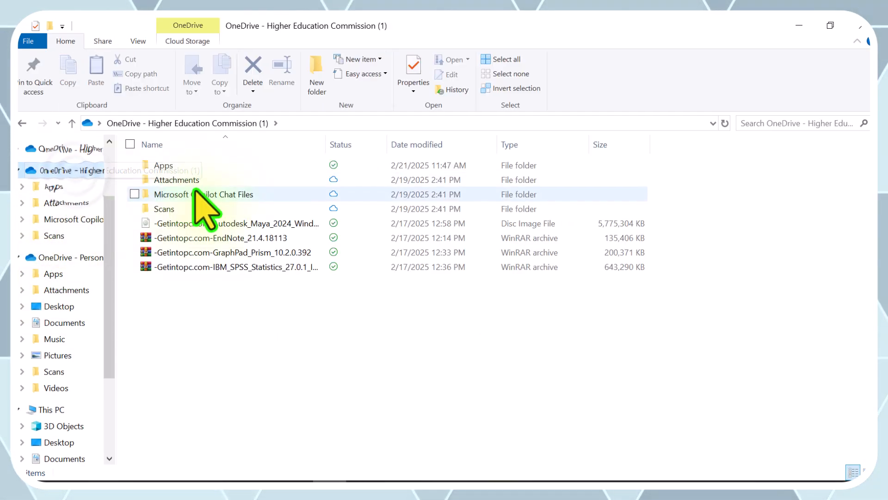
double_click(199, 238)
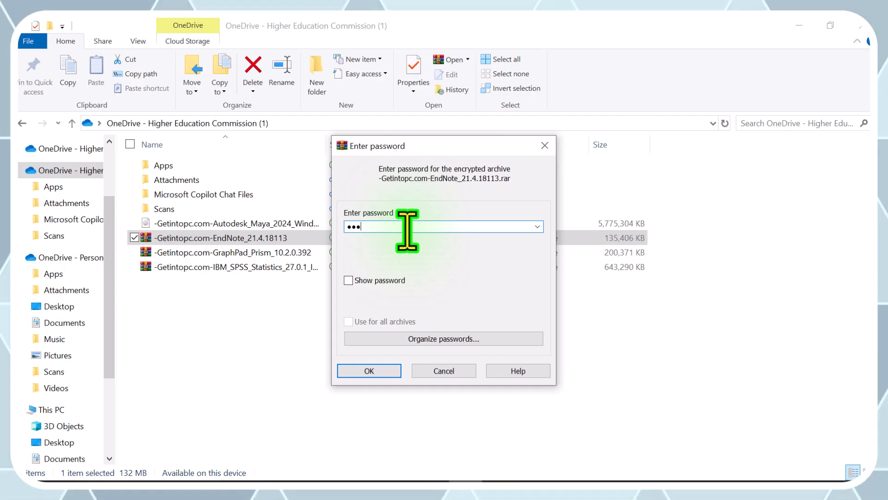
key(Return)
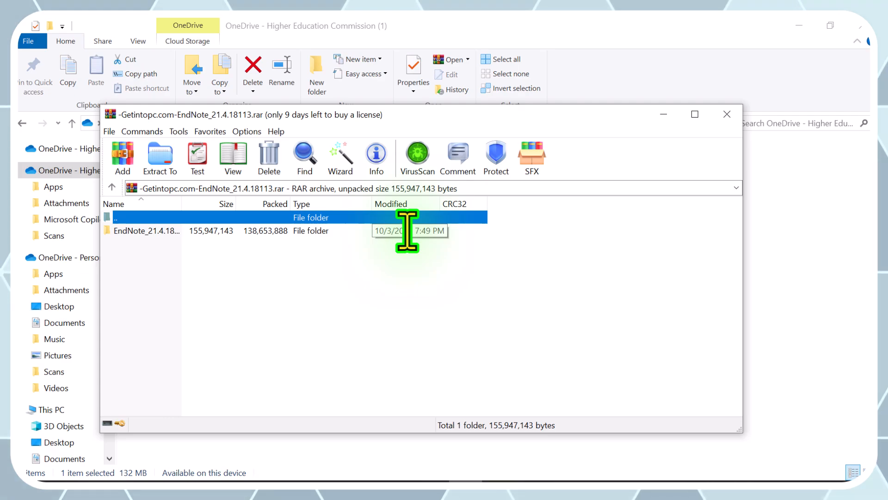
- Browse the archive's EndNote_21.4.18113 folder, open Readme.txt in its Crack folder, highlight the licence key line and close the file
double_click(141, 232)
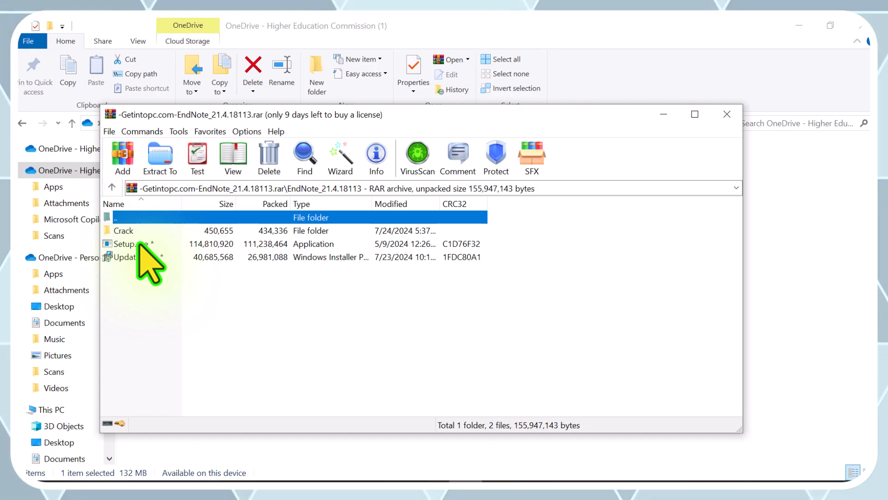
double_click(139, 243)
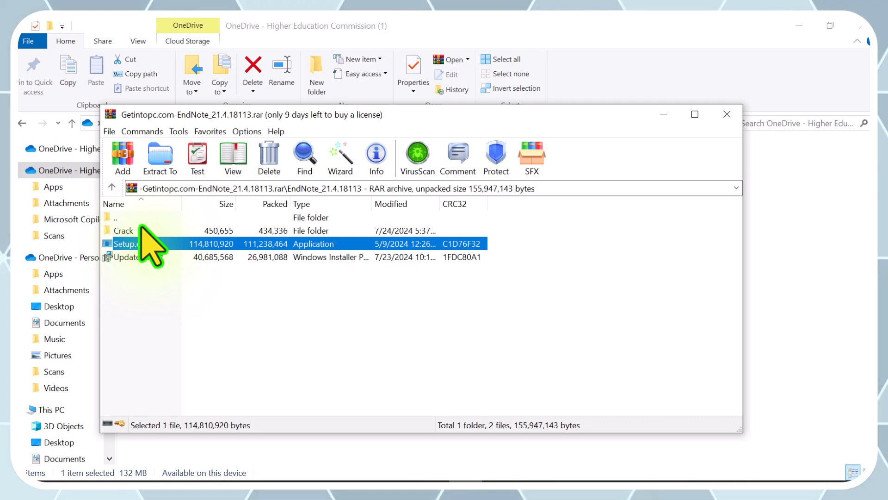
double_click(121, 231)
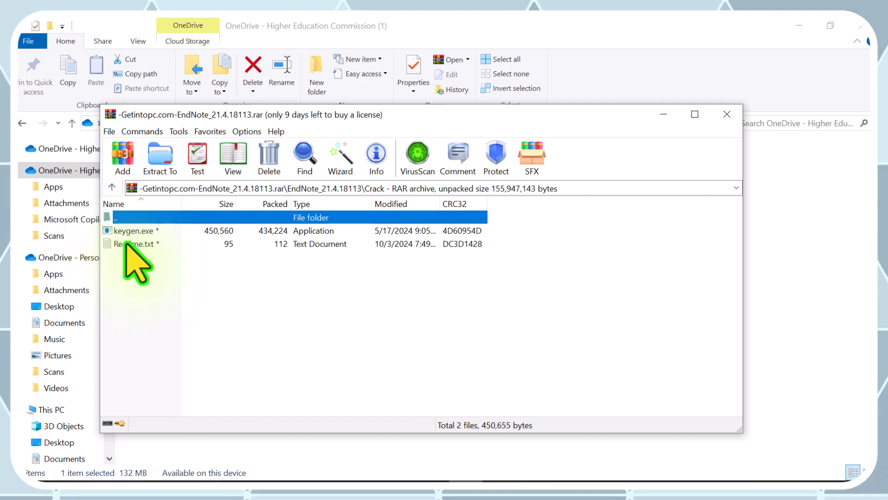
double_click(126, 243)
drag(240, 132, 402, 122)
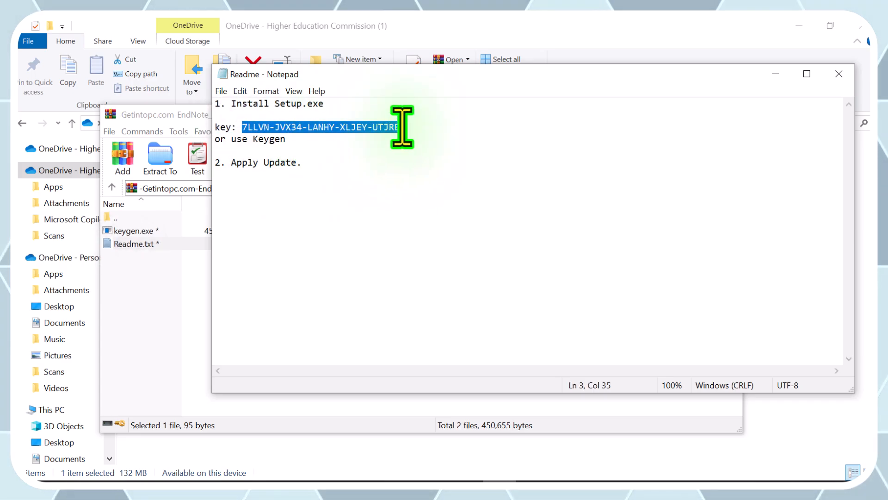
click(838, 74)
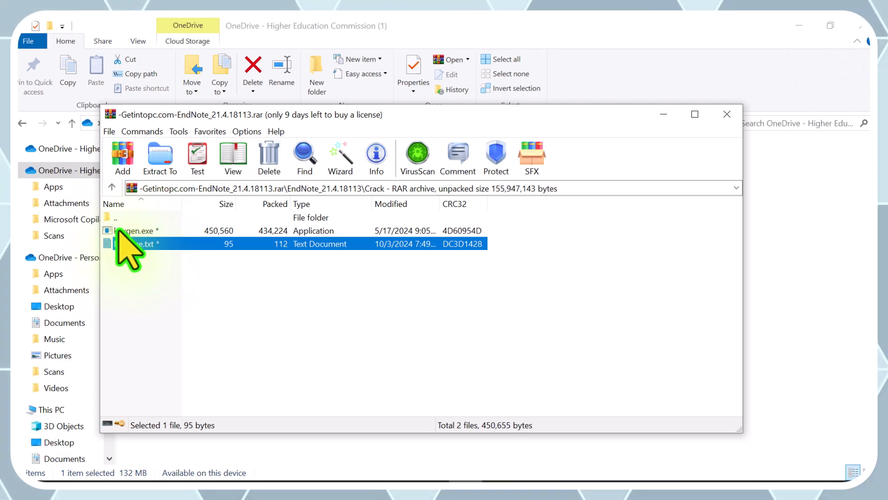
- Launch Update.msp from the archive's EndNote_21.4.18113 folder and exit the EndNote 21.4 setup wizard without installing
click(111, 186)
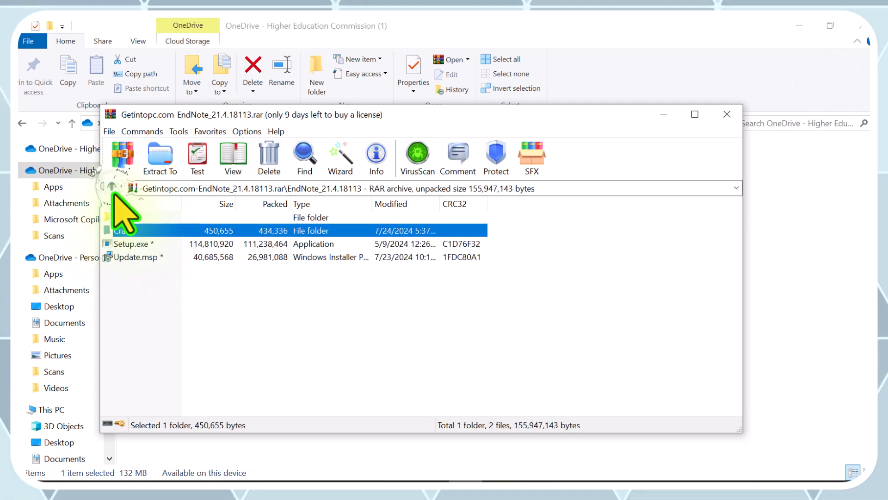
double_click(139, 258)
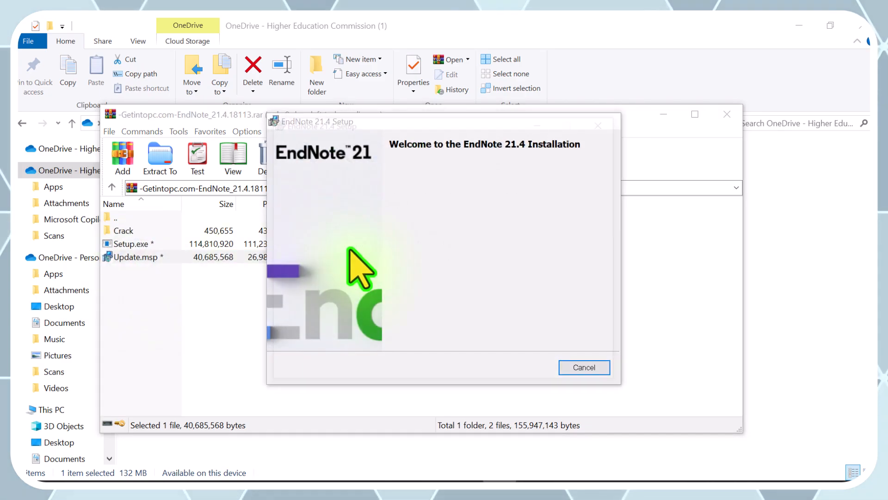
click(604, 121)
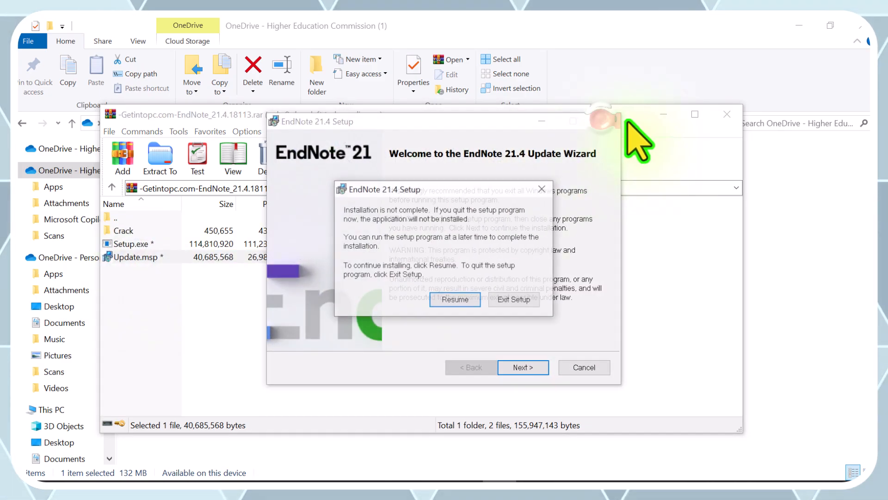
click(506, 299)
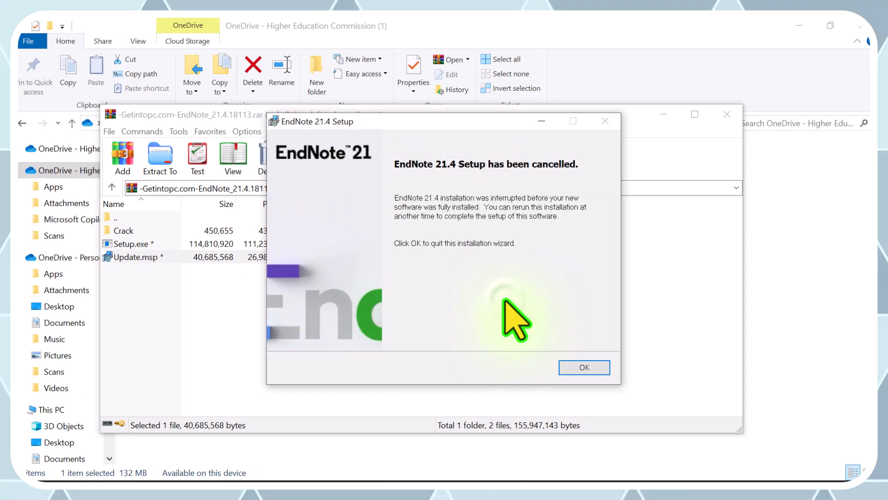
click(584, 367)
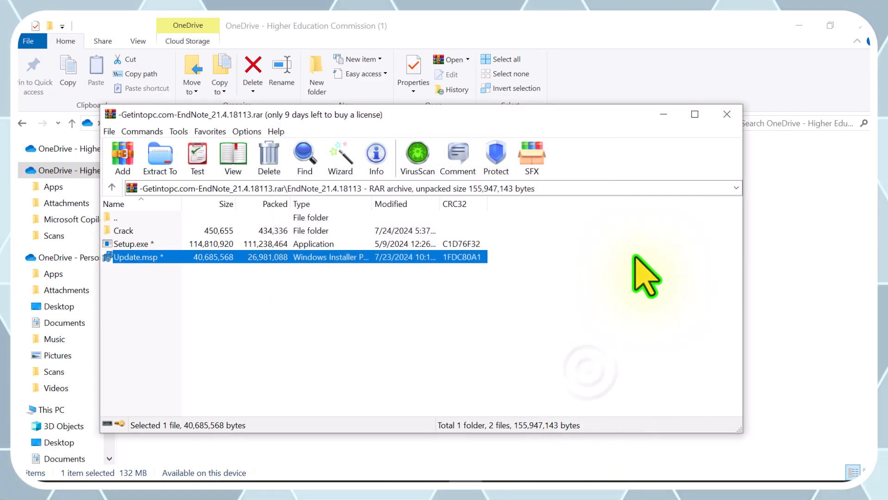
- Close the EndNote archive and the File Explorer window to return to the desktop
click(727, 115)
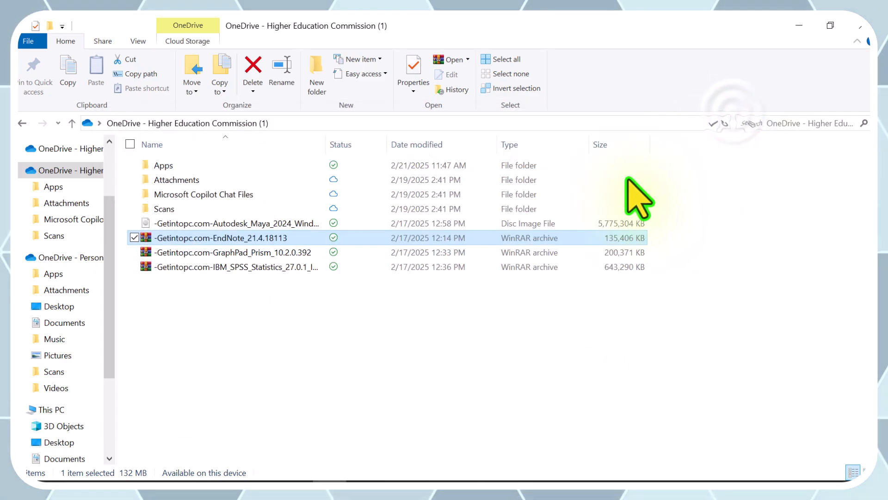
click(402, 317)
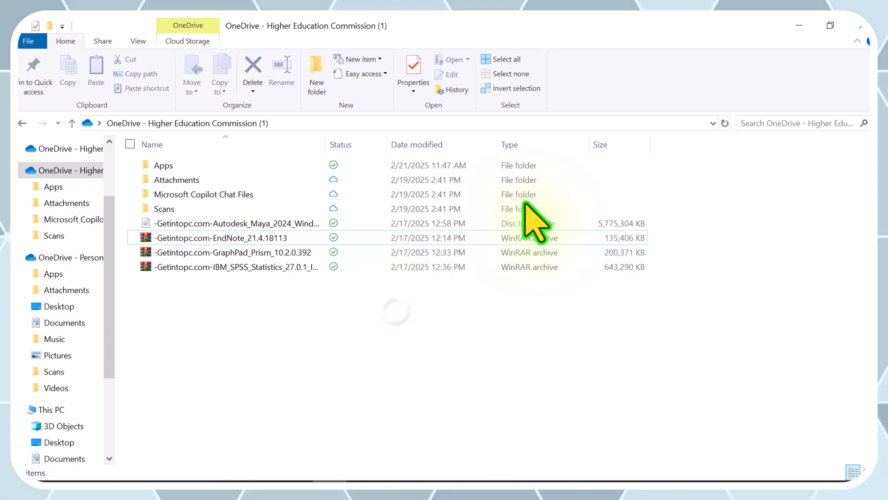
click(861, 29)
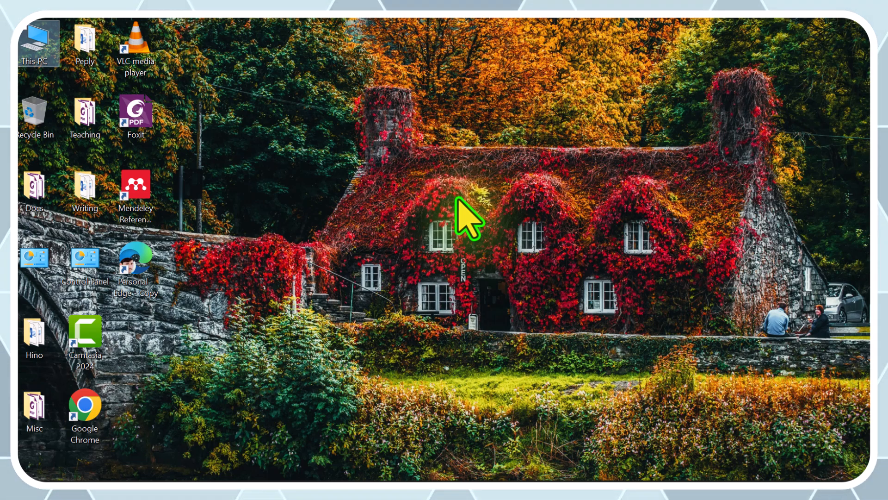
- Search Windows for "en" and open the installed EndNote application
click(69, 467)
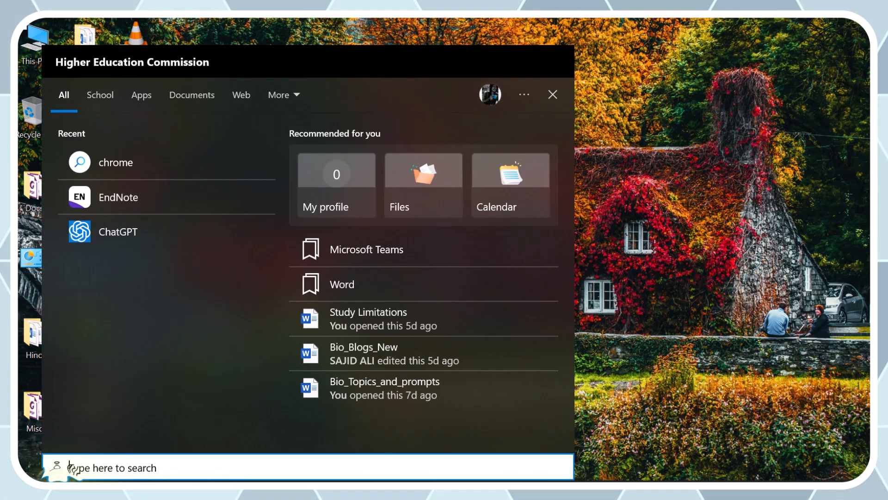
text(en)
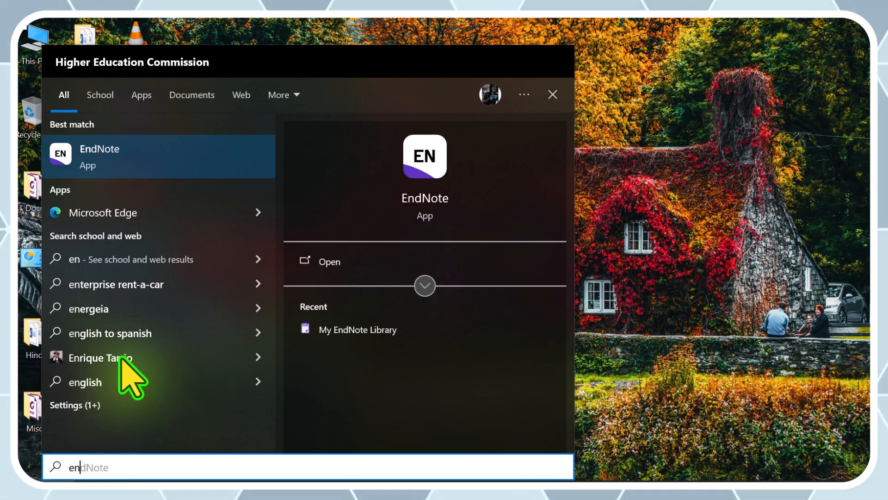
click(320, 262)
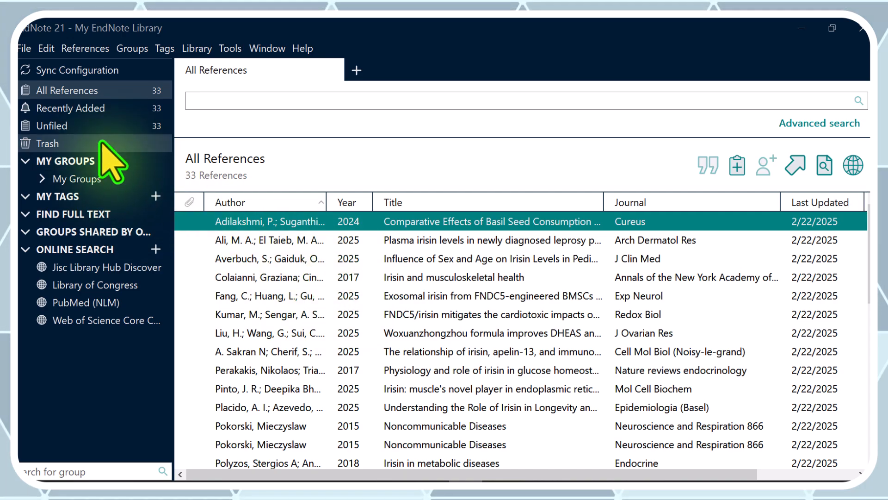
- Look through the library's Recently Added, All References, Unfiled, Trash and My Groups lists, finishing on All References
click(87, 107)
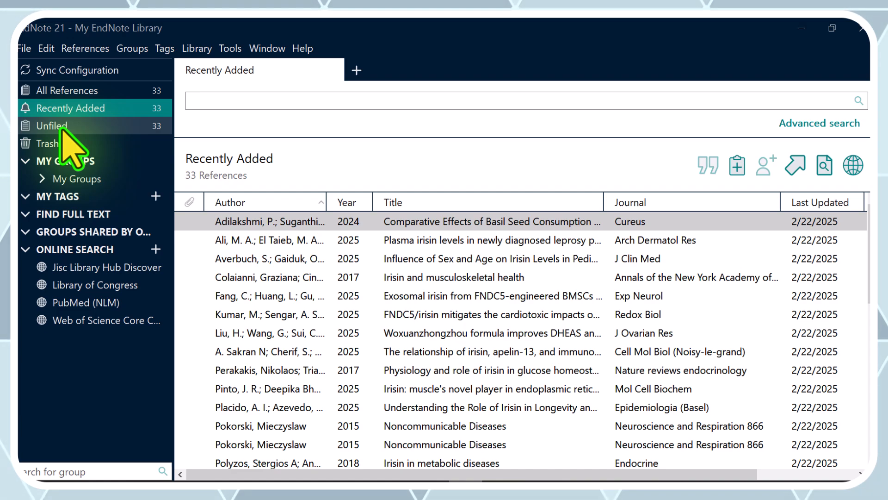
click(69, 89)
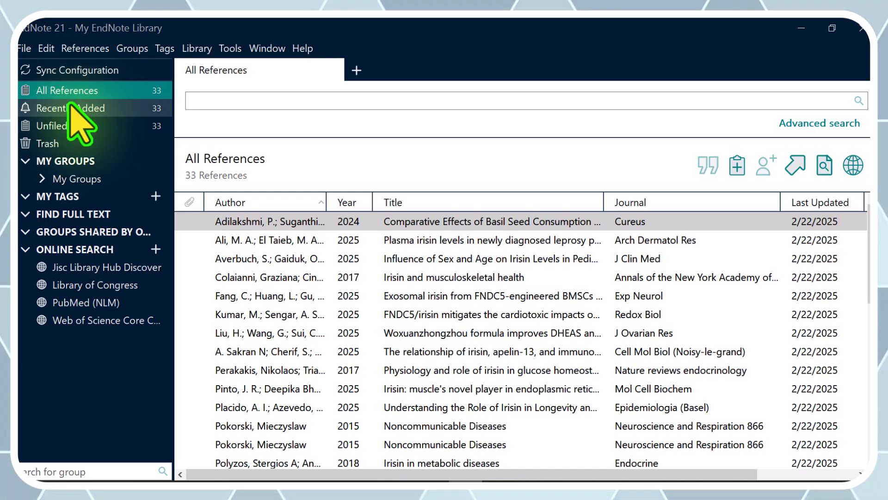
click(70, 108)
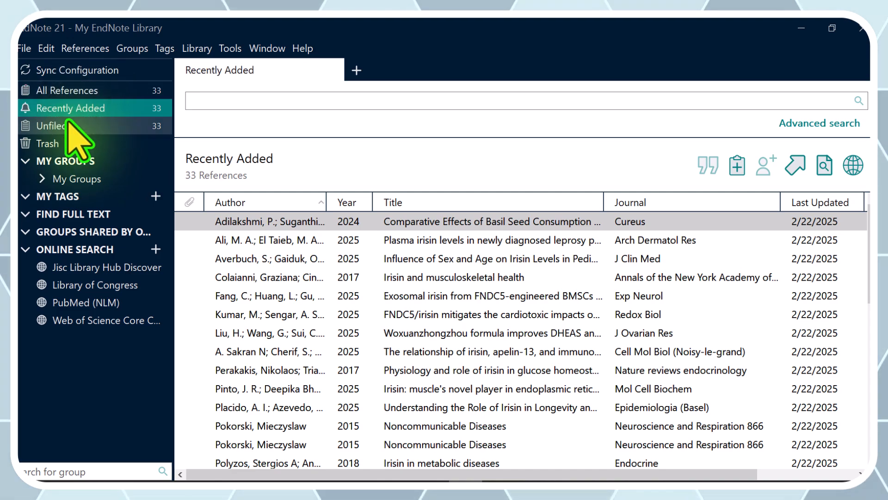
click(68, 124)
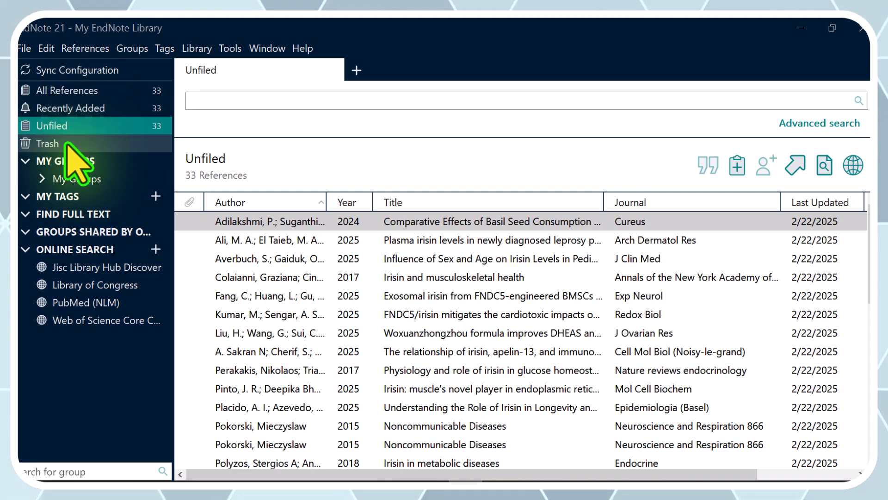
click(68, 143)
click(70, 181)
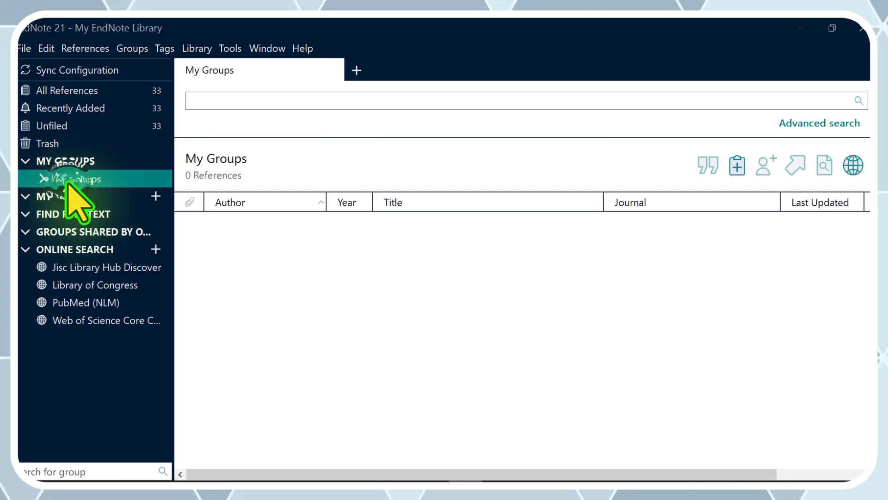
click(71, 108)
click(73, 91)
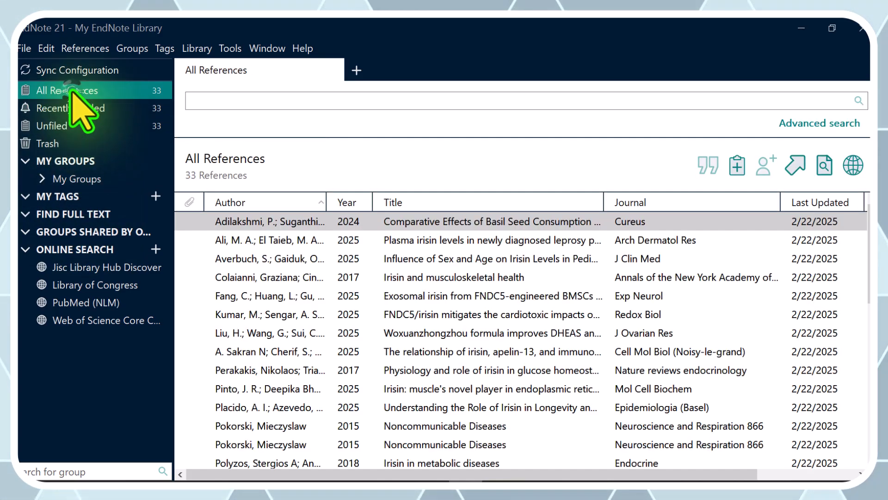
- Select the first six references in All References and examine the commands available for them
drag(198, 223, 228, 242)
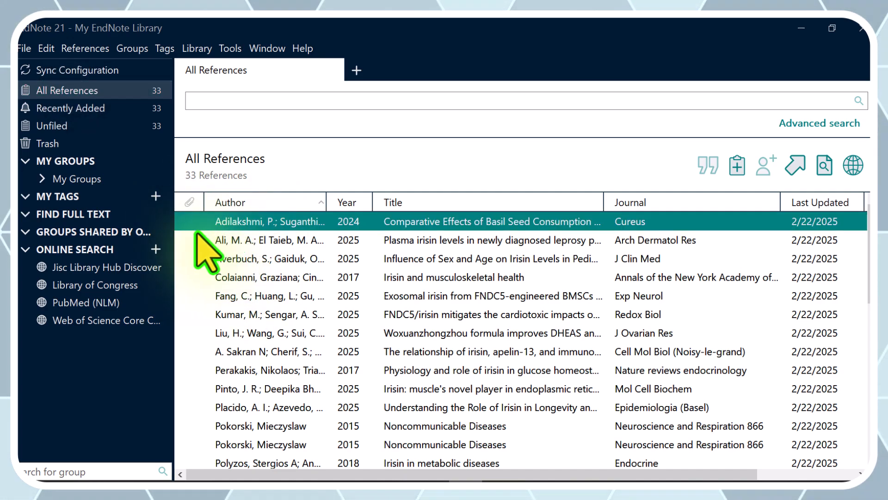
drag(198, 314, 259, 227)
right_click(257, 223)
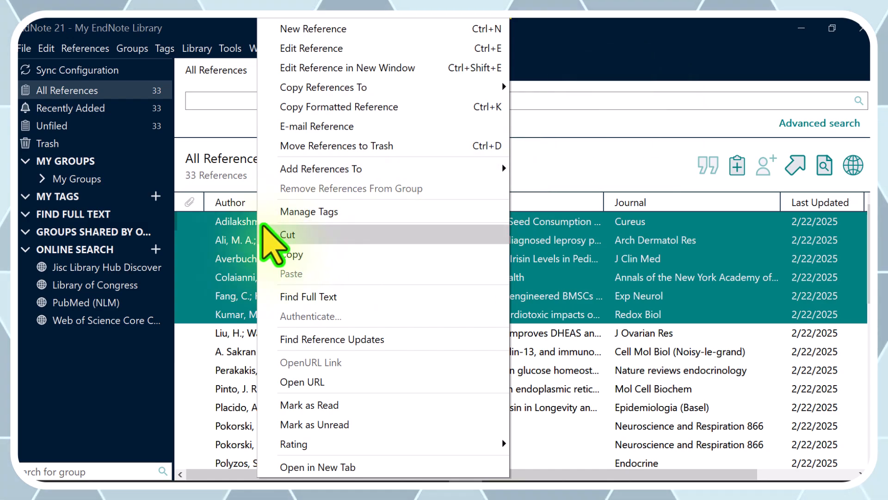
click(230, 223)
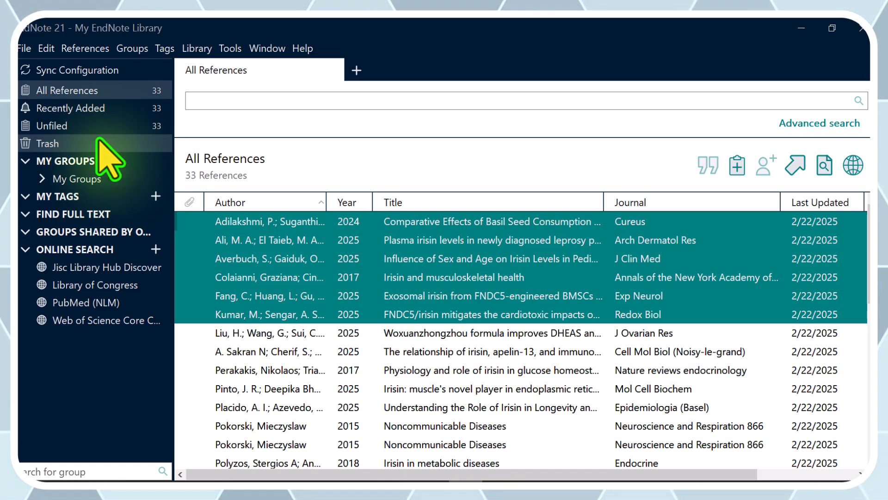
- View the Find Full Text, Groups Shared by Others and Online Search sections of the library
click(95, 212)
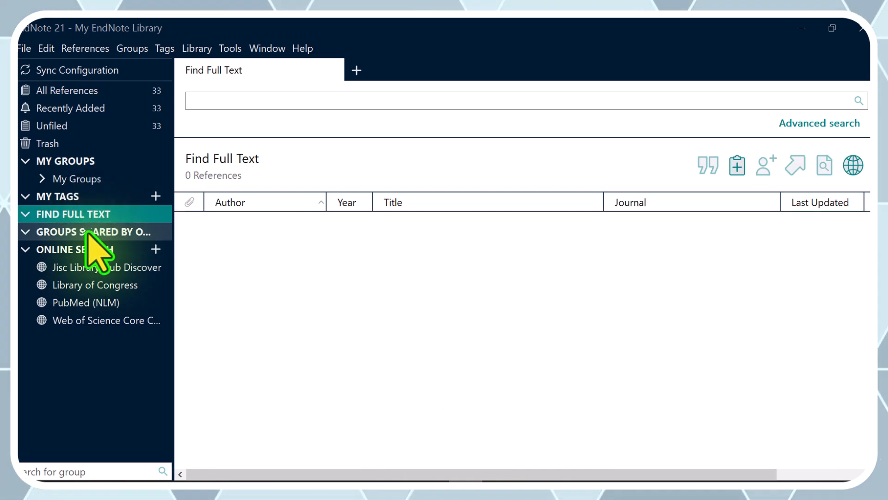
click(87, 232)
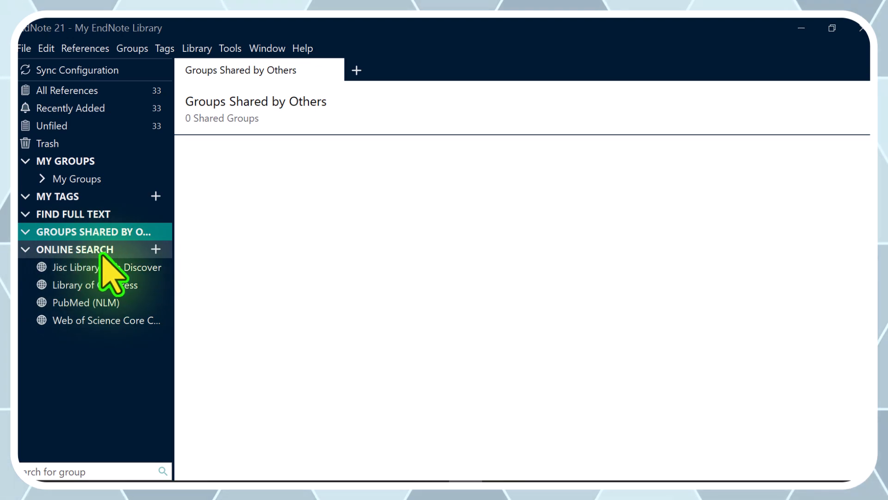
click(76, 250)
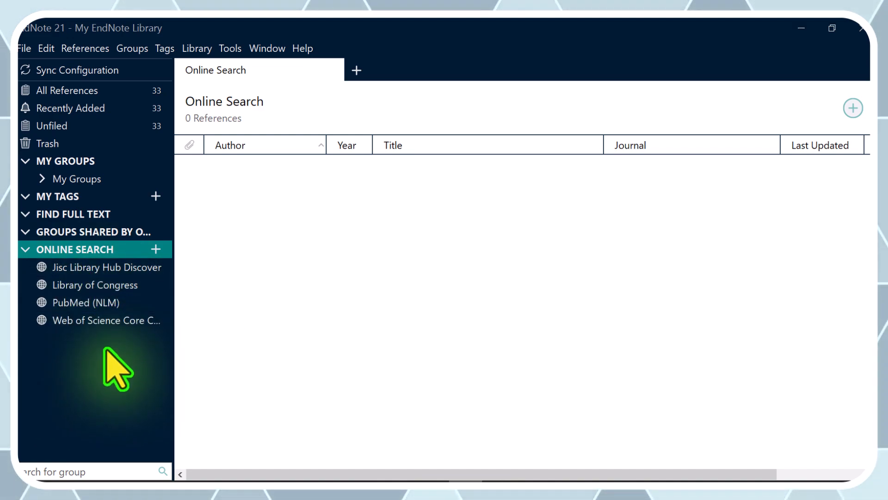
- Browse the list of available online search connections up to its beginning and close it without choosing one
click(156, 250)
scroll(392, 218, up, 2)
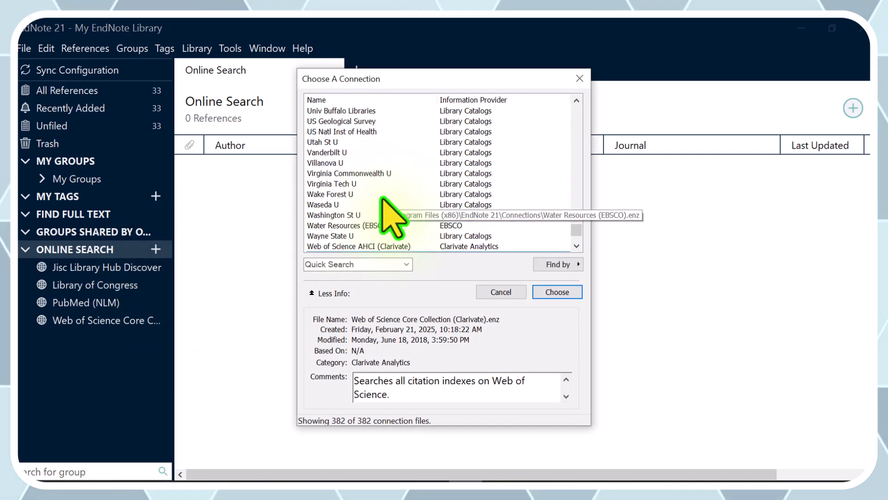
scroll(392, 217, down, 5)
scroll(392, 218, up, 15)
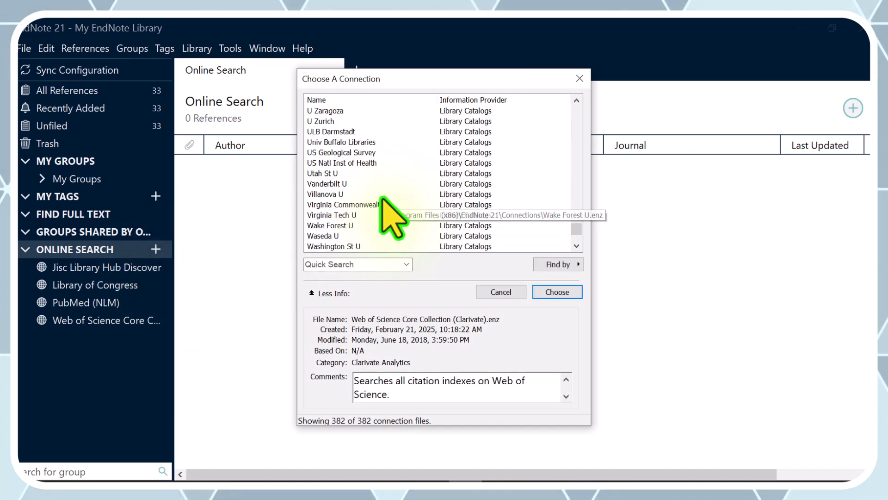
scroll(392, 217, up, 20)
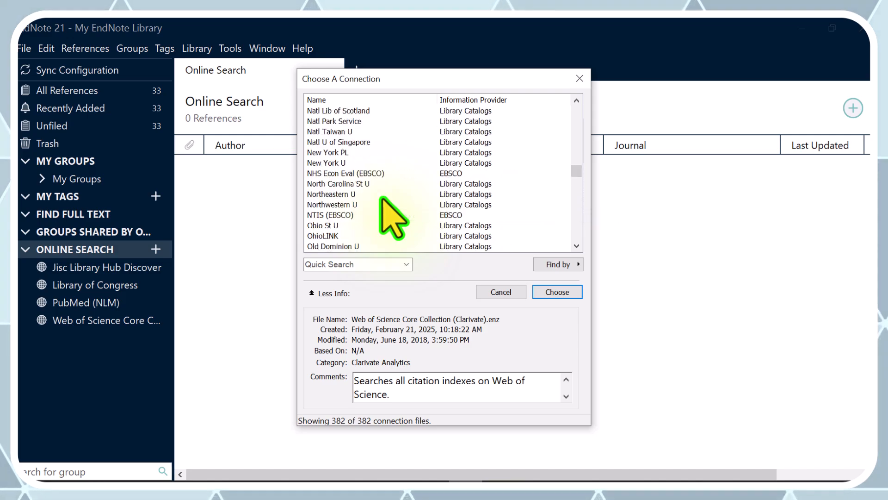
scroll(383, 197, up, 5)
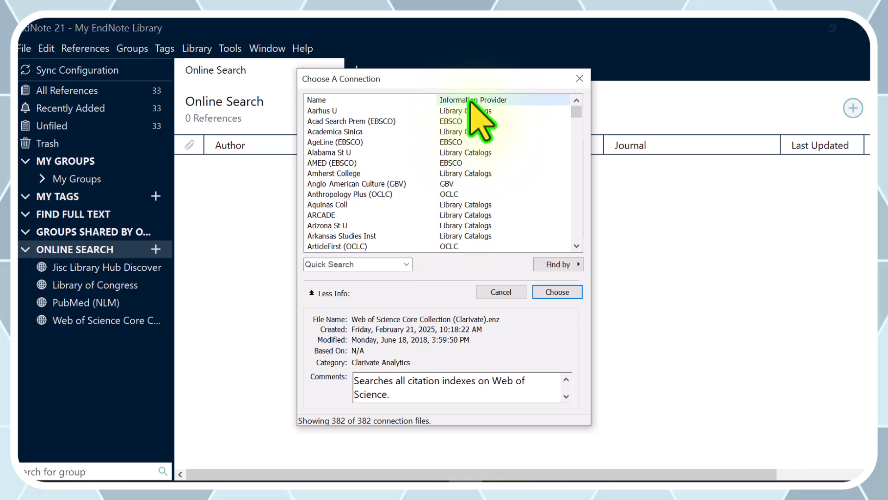
click(504, 292)
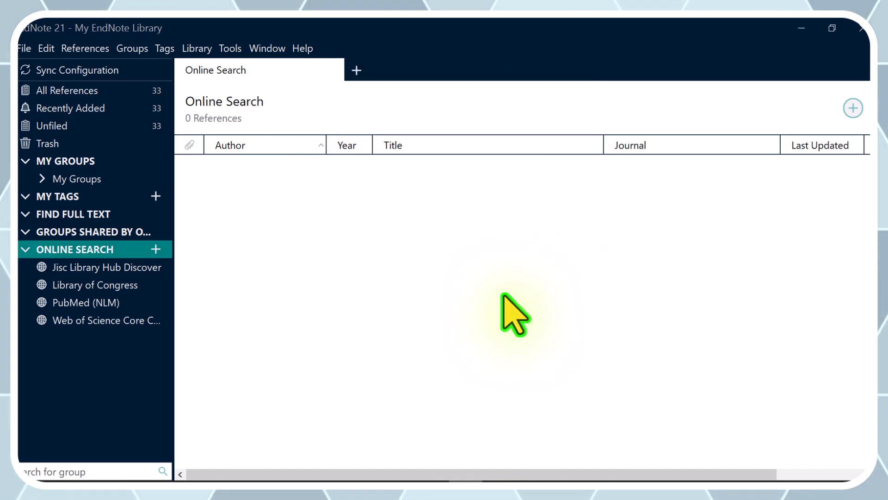
- Search the PubMed (NLM) online connection for references whose title contains "Irisin"
click(99, 319)
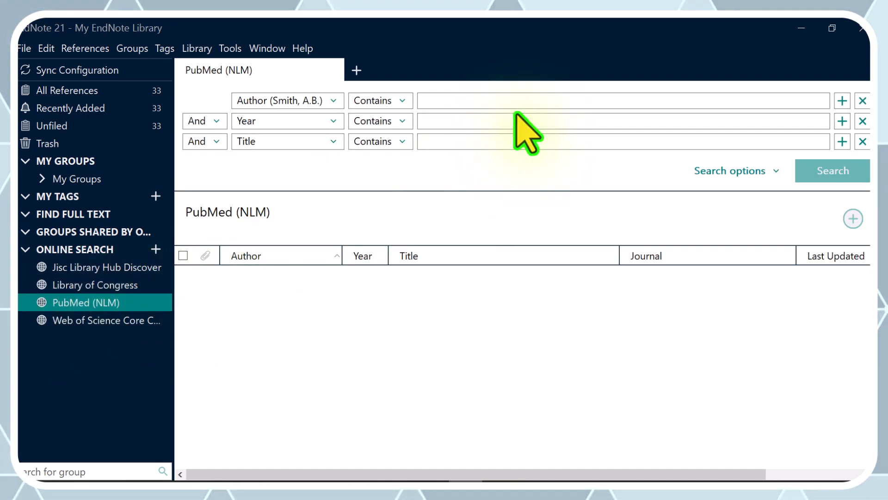
click(474, 143)
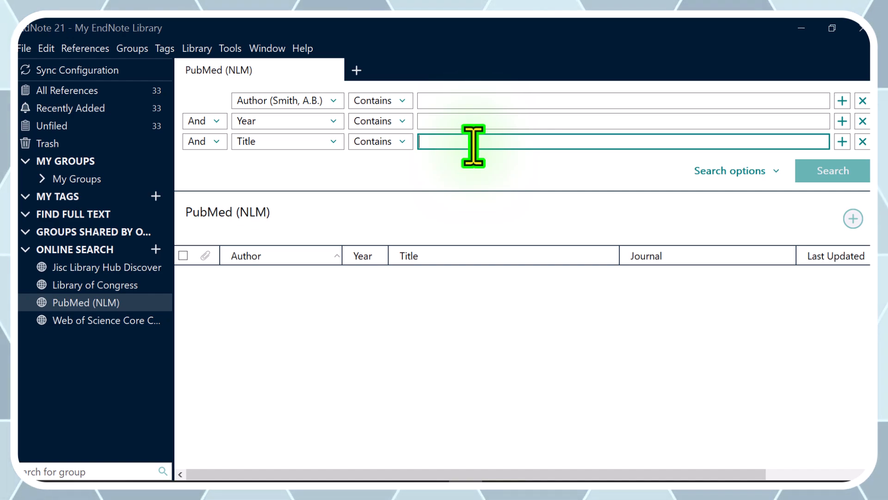
text(I)
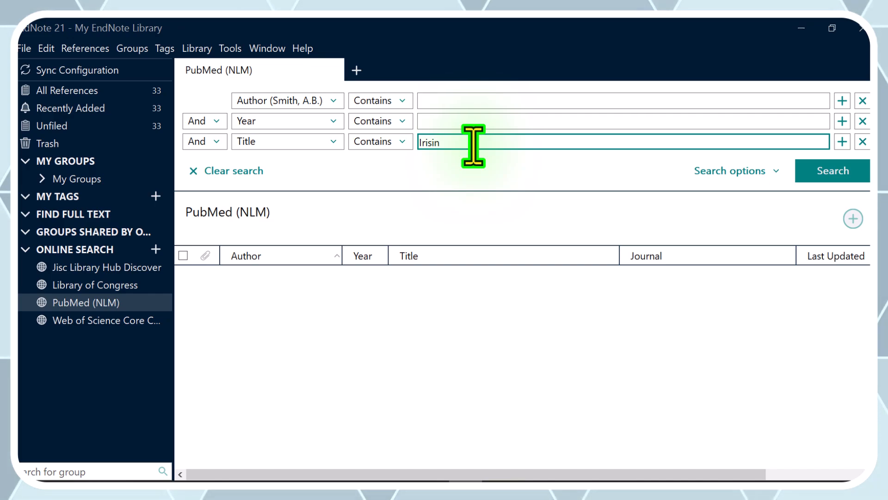
text(risin)
key(Return)
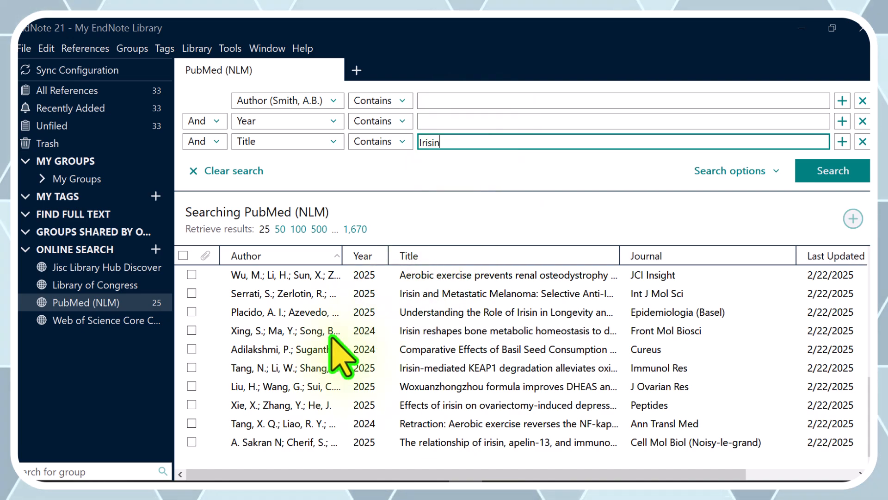
- Browse the retrieved irisin references to examine their authors, years, titles and journals, finishing at the beginning of the list
scroll(318, 367, up, 5)
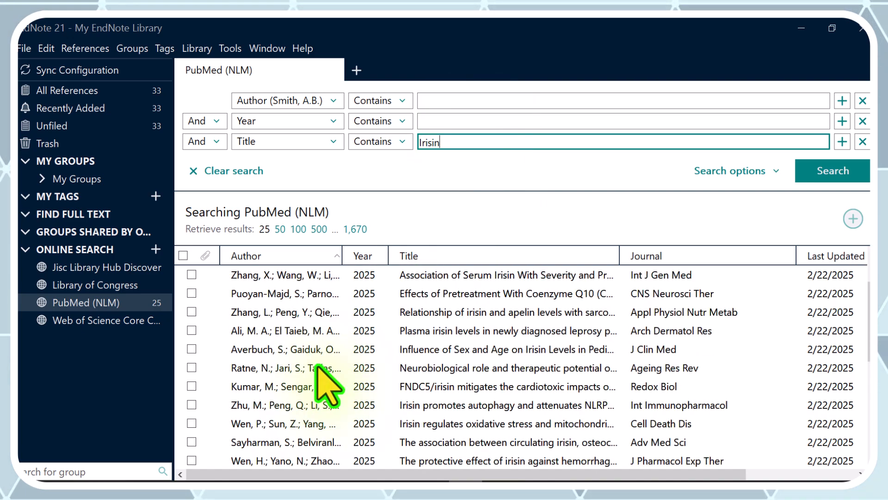
scroll(318, 367, down, 3)
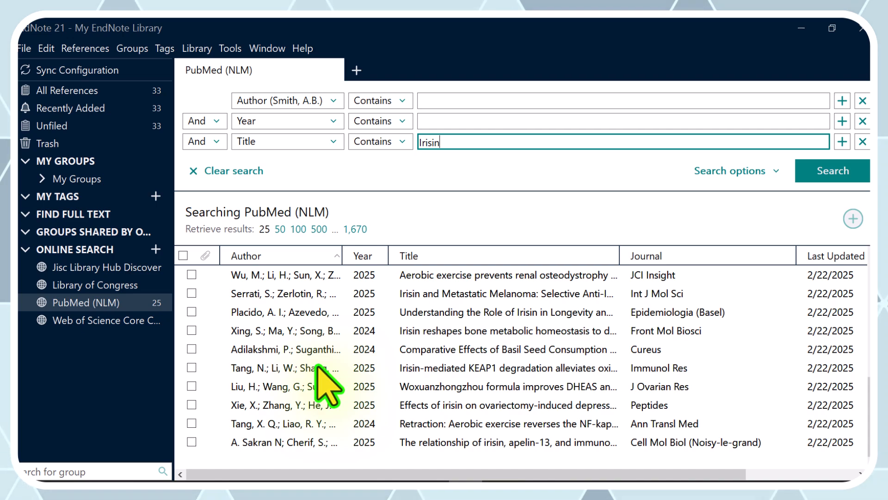
scroll(327, 385, up, 3)
scroll(327, 385, down, 3)
scroll(327, 384, up, 4)
scroll(327, 385, down, 5)
scroll(324, 375, up, 3)
scroll(324, 375, down, 3)
scroll(324, 375, up, 5)
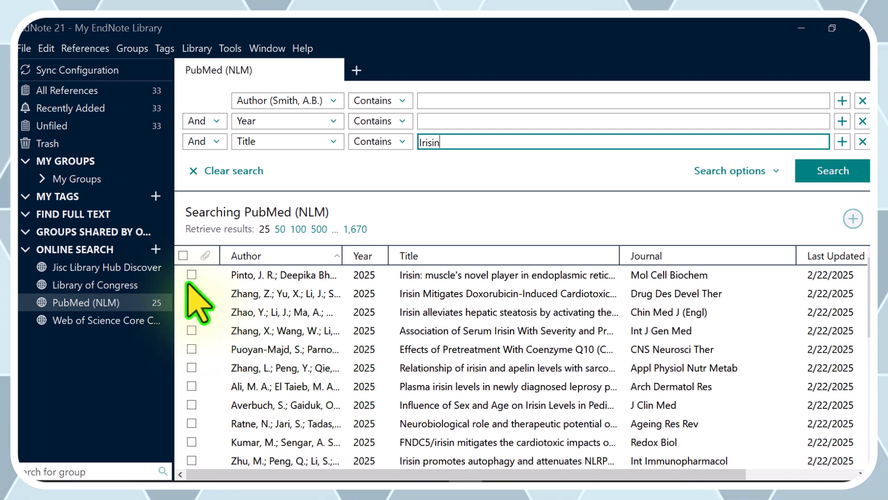
- Select all the retrieved irisin references and add them to the library
click(183, 255)
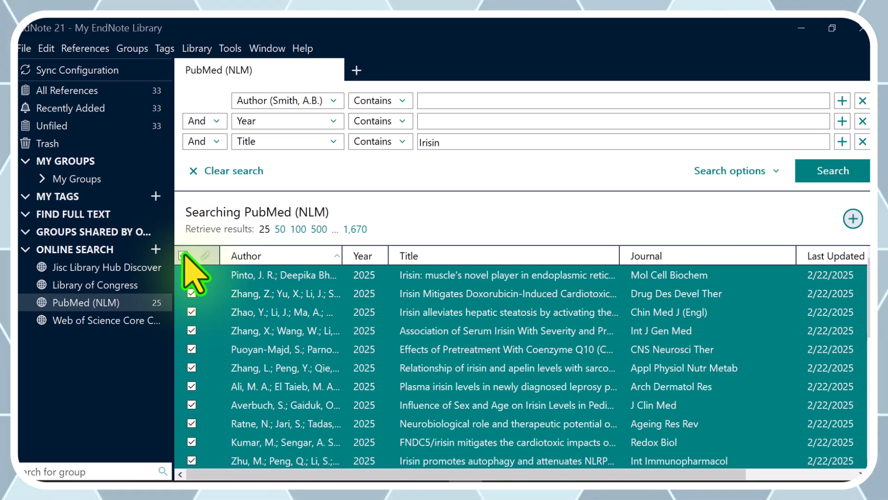
click(853, 220)
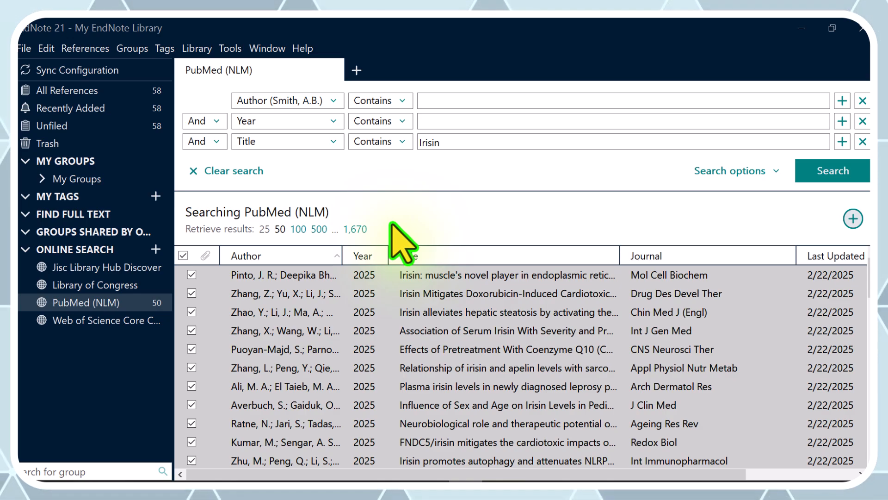
- Run a new PubMed search for titles containing "Irisin" "reproduction"
click(449, 142)
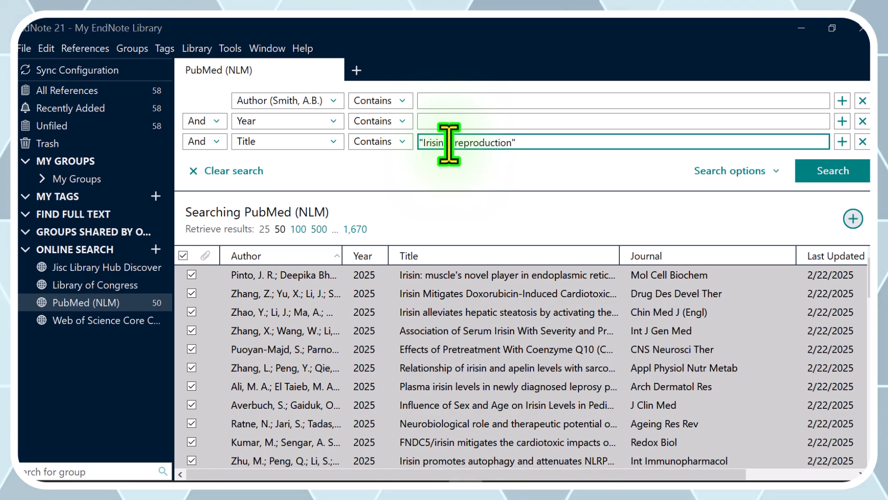
key(Return)
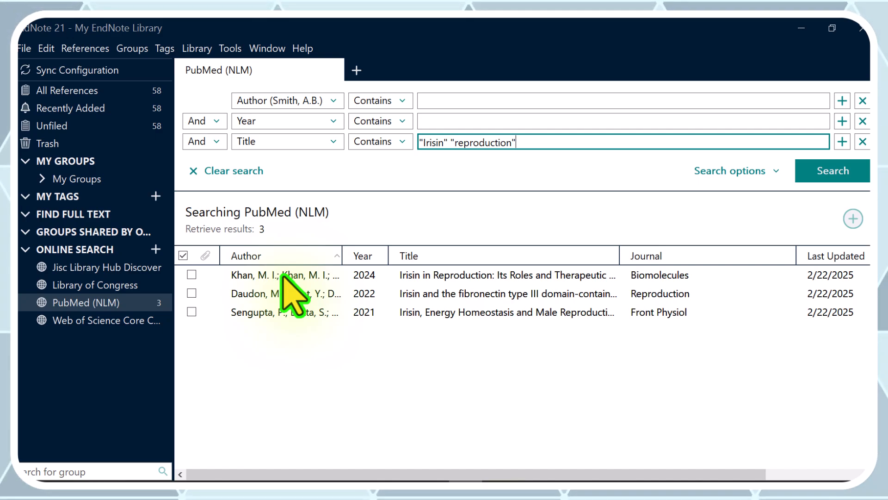
- Preview the summary and abstract of the 2022 article on irisin and the fibronectin type III domain-containing family, and close the preview
click(451, 277)
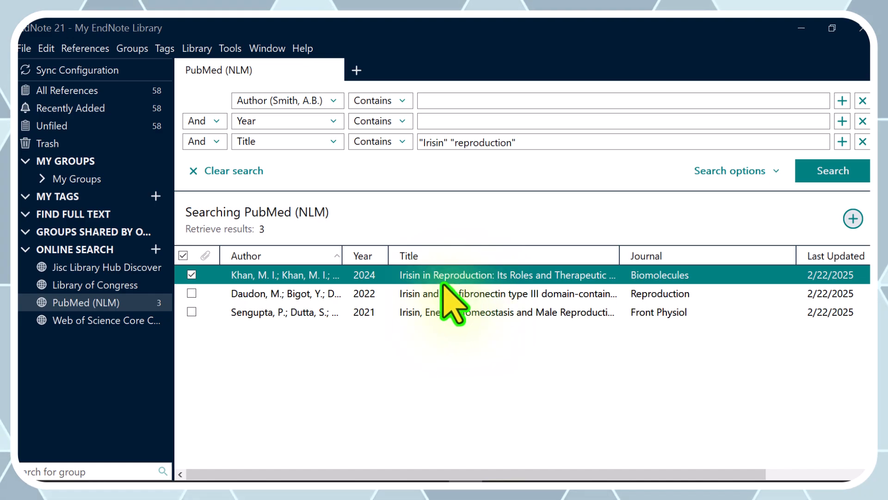
double_click(471, 274)
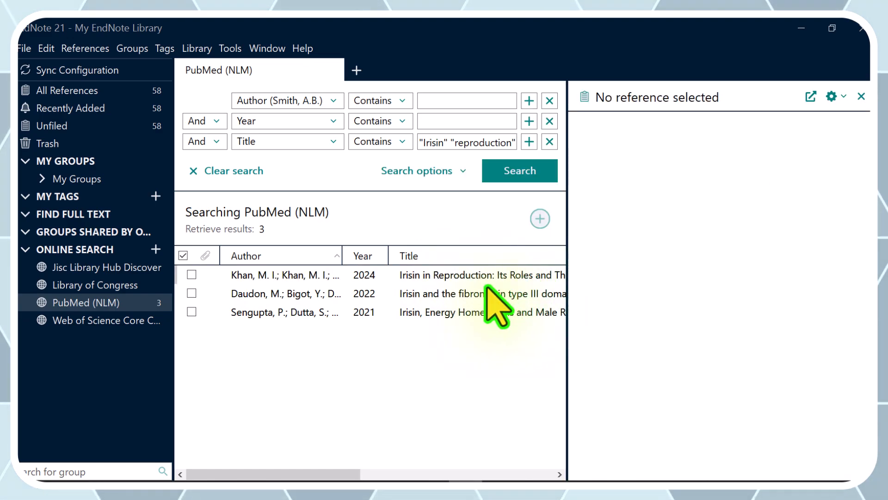
click(441, 293)
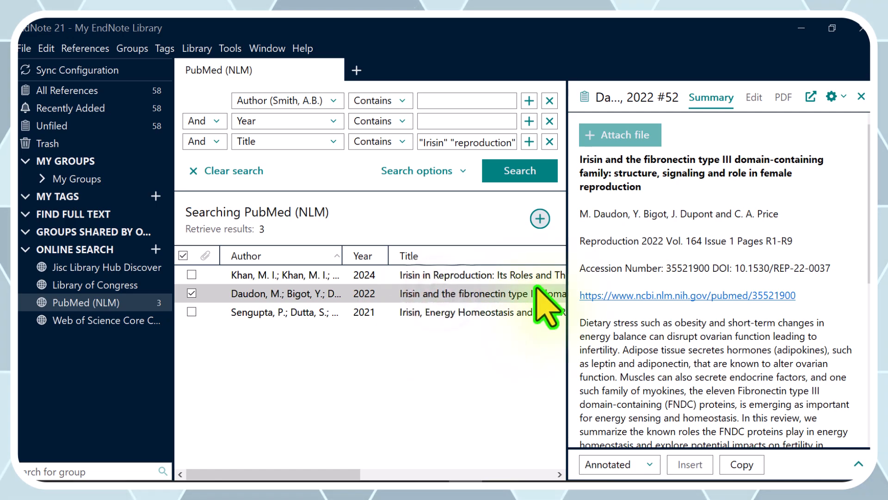
scroll(648, 365, down, 2)
scroll(647, 365, down, 6)
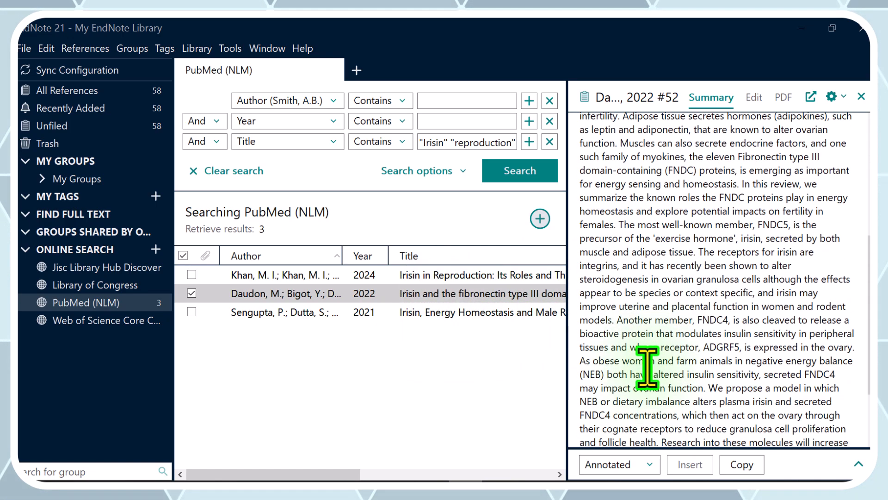
scroll(647, 365, up, 8)
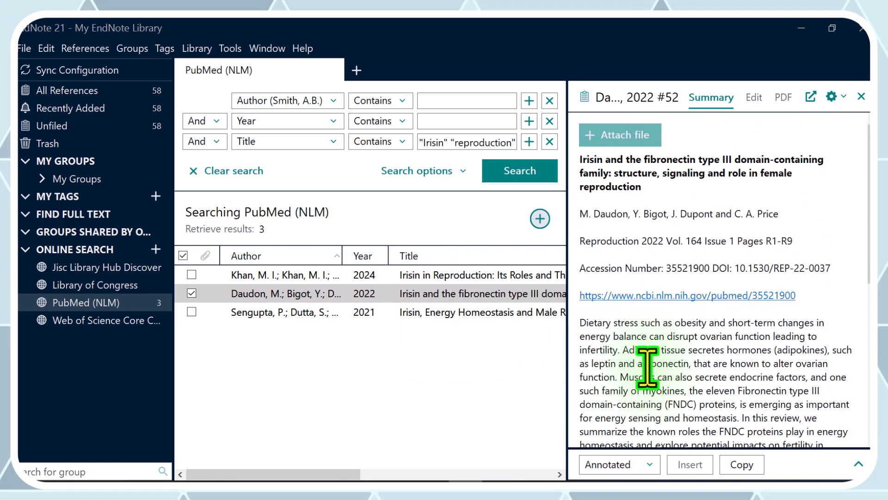
click(861, 96)
- Add all three "Irisin" "reproduction" references to the library and display All References
drag(198, 347, 199, 277)
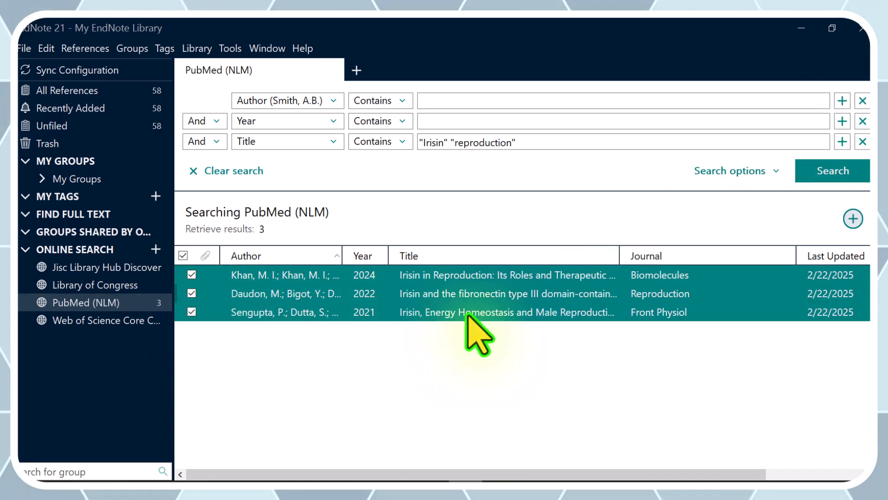
click(853, 219)
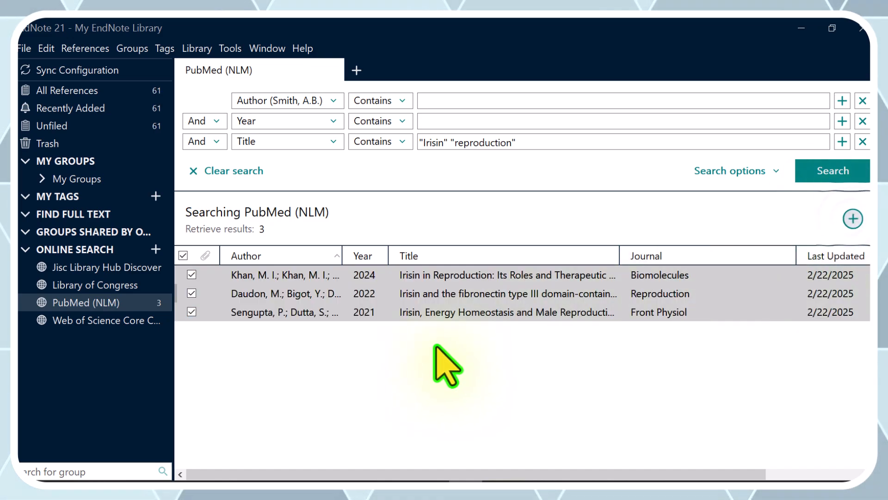
click(143, 92)
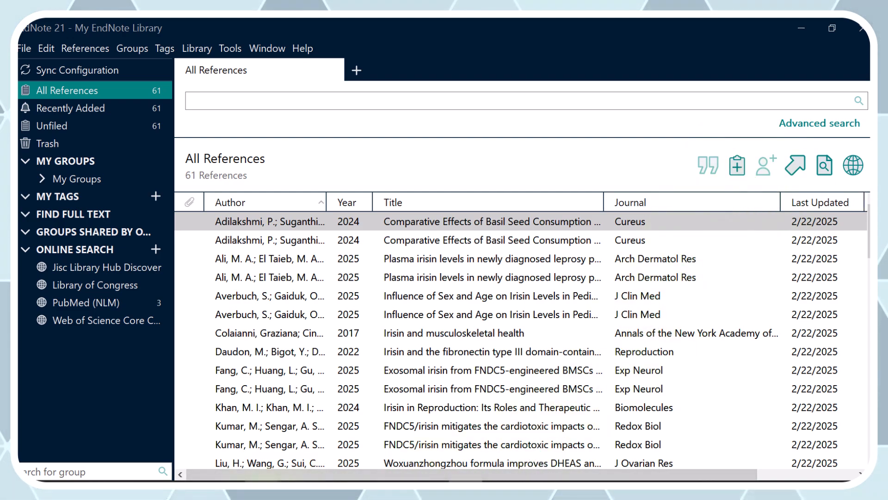
- Switch to the Edge browser, search for "scholar google" in a new tab and open the Google Scholar site
click(803, 30)
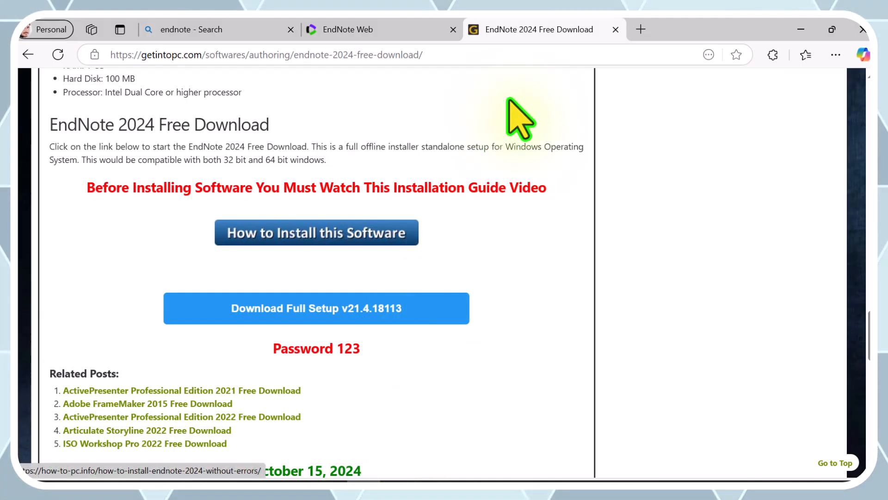
click(642, 29)
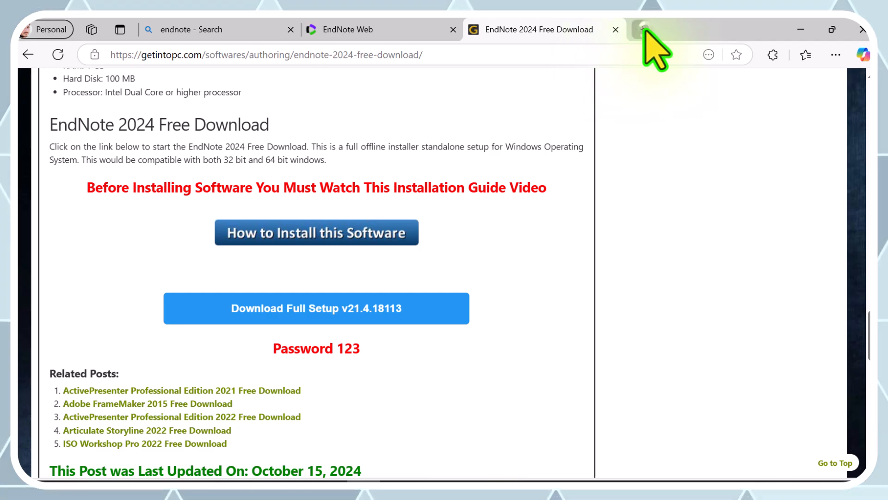
click(466, 54)
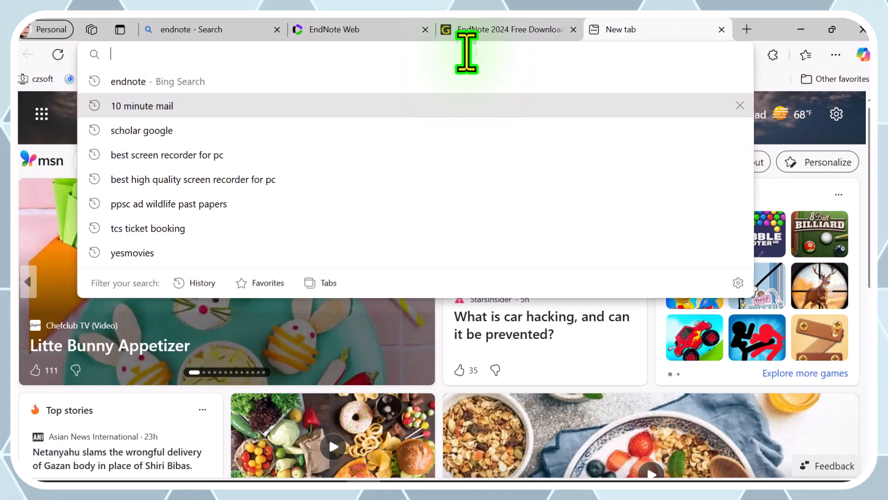
text(scho)
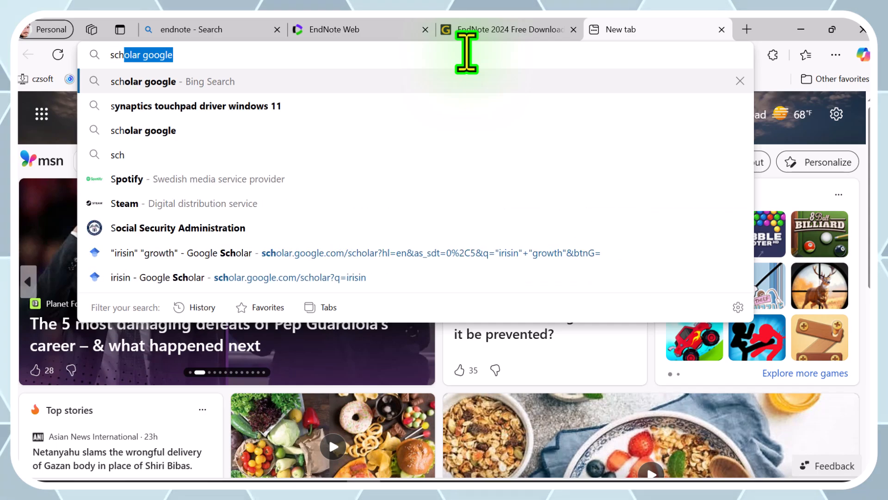
text(la)
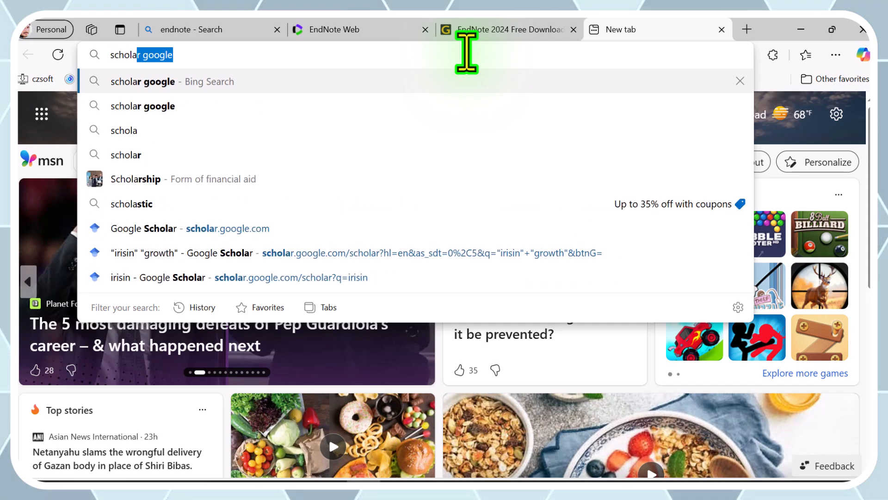
key(End)
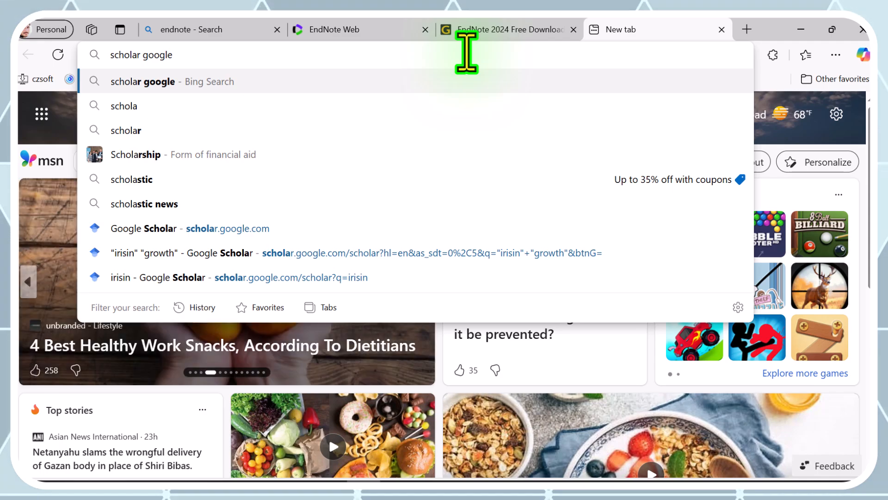
key(Return)
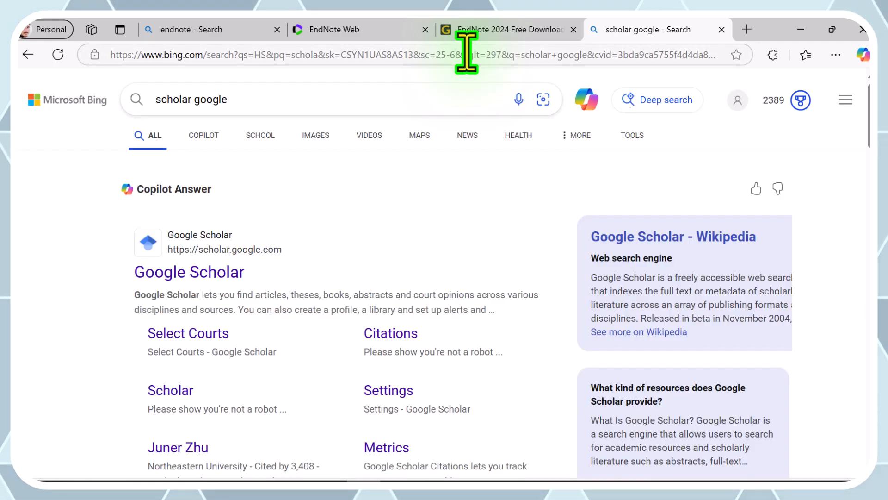
click(183, 272)
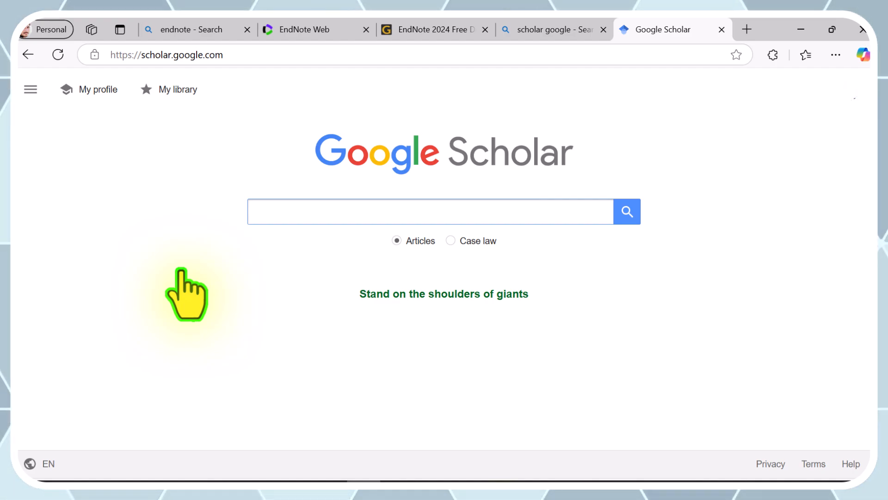
- Search Google Scholar articles for "irisin"
text(ir)
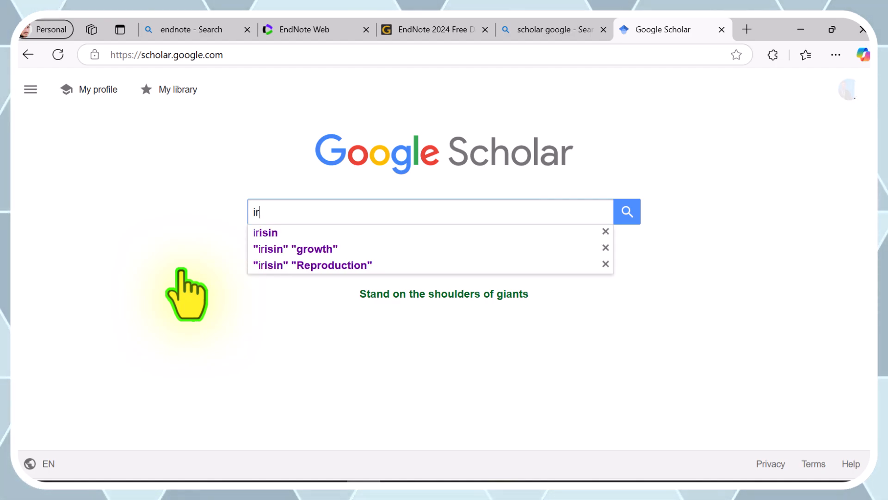
key(Down)
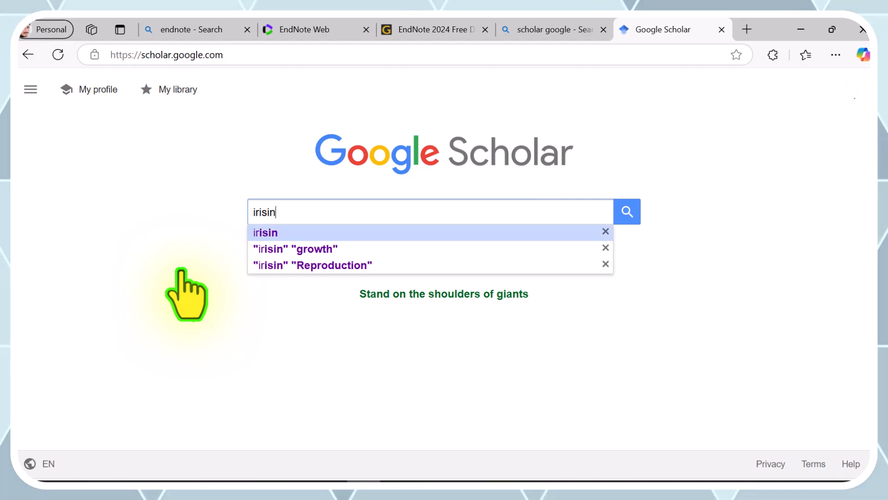
key(Return)
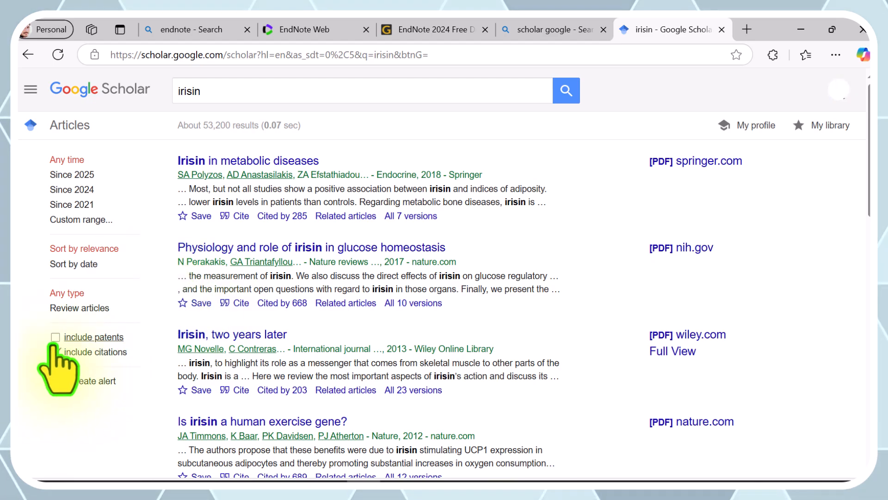
- Try to export the citation of "Irisin in metabolic diseases" in EndNote format
click(233, 217)
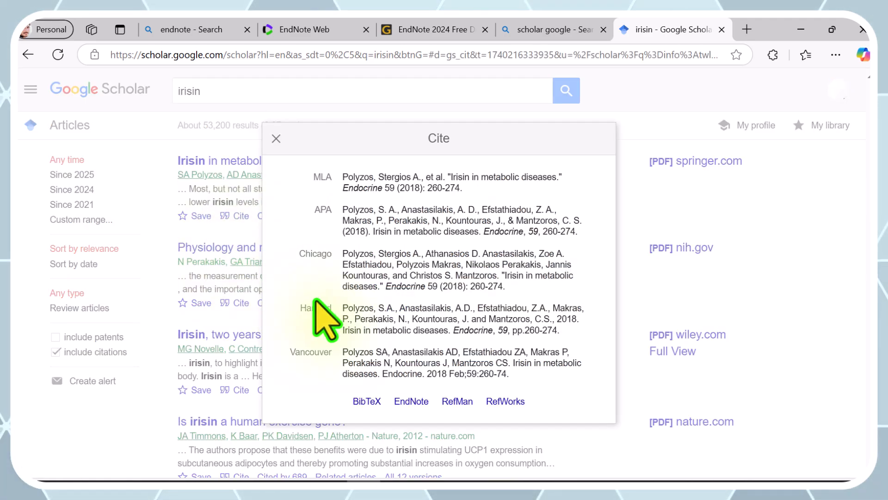
click(412, 401)
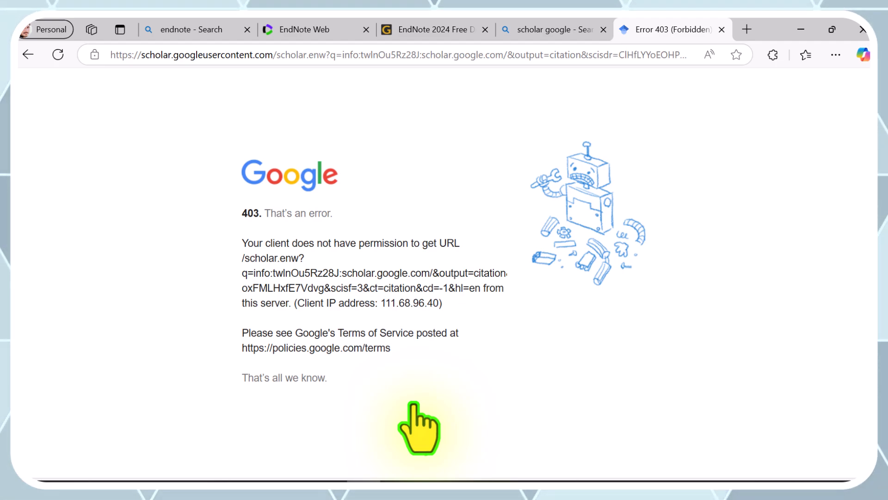
- Return to the desktop and open Google Chrome
key(super+d)
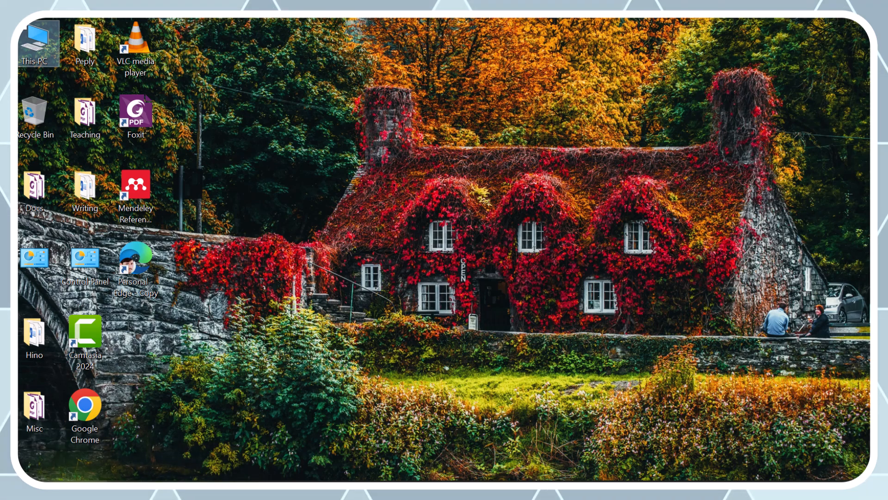
click(71, 469)
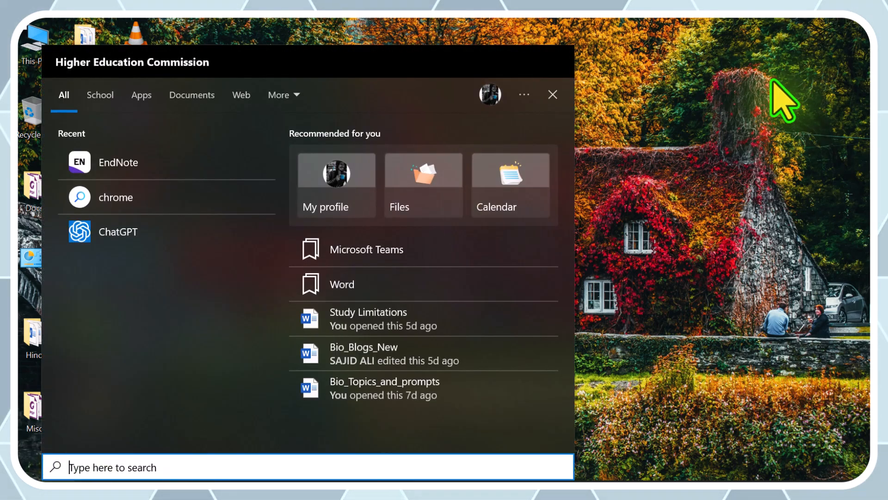
click(779, 99)
double_click(78, 418)
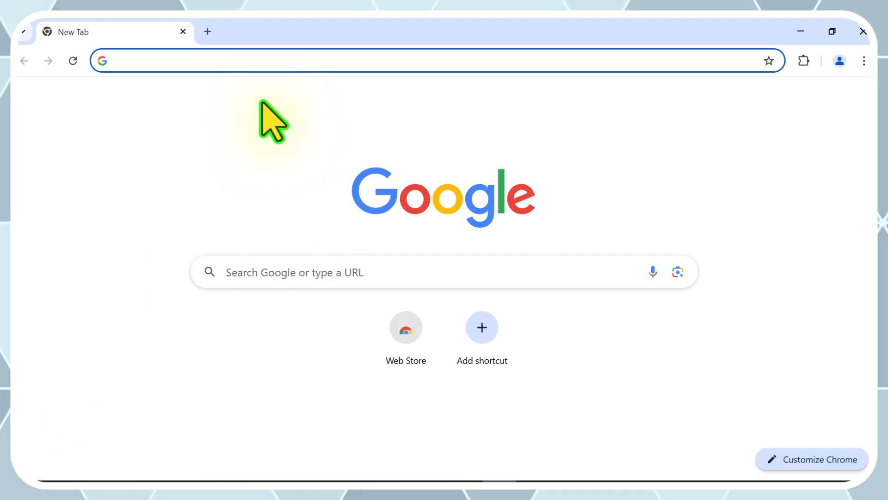
- Find the Google Scholar site by searching for "scholar google" and search its articles for "irisin"
click(266, 62)
click(202, 121)
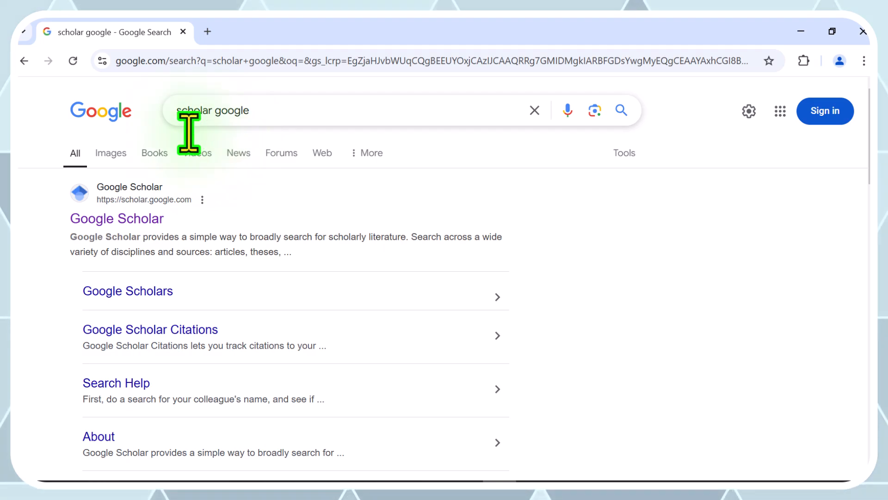
click(130, 218)
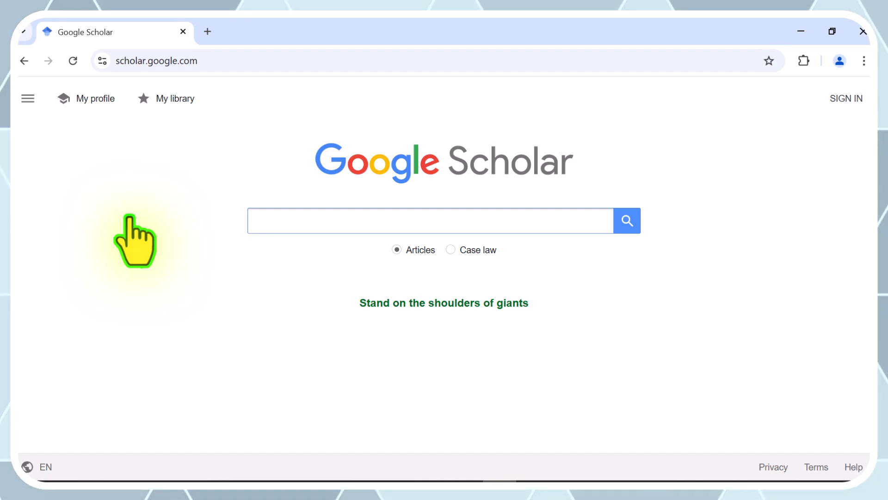
click(321, 231)
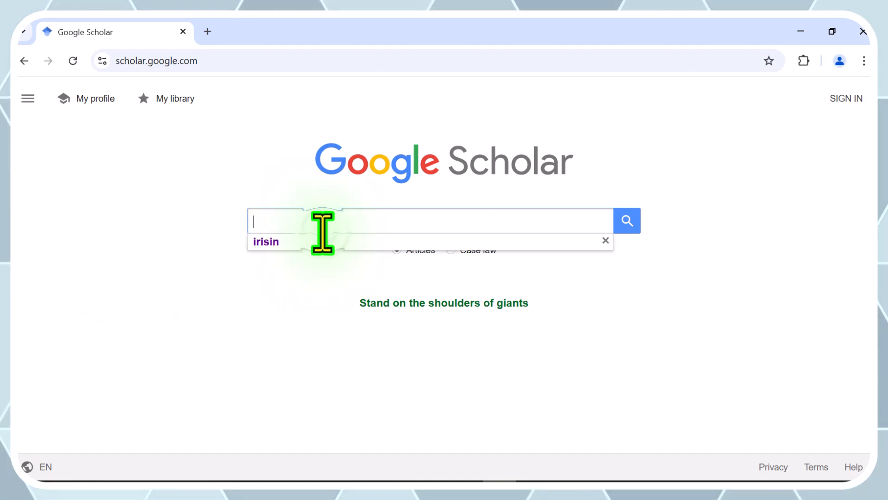
click(312, 241)
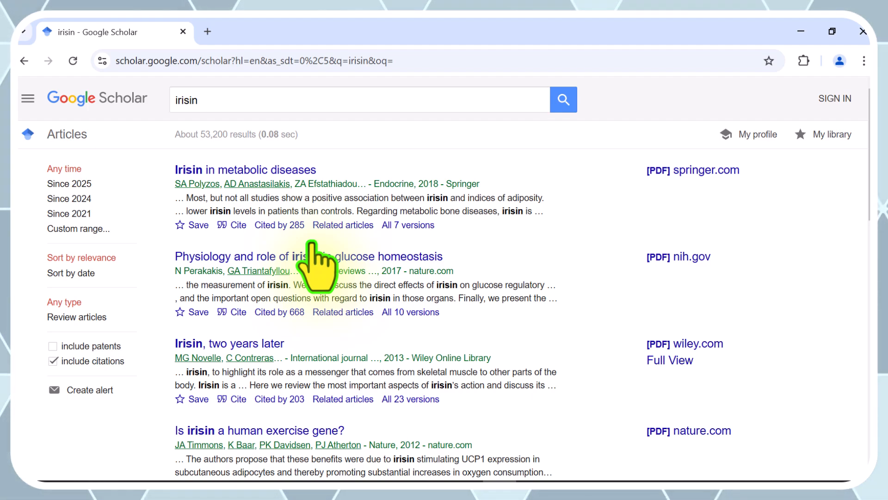
- Export the citation of "Irisin in metabolic diseases" in EndNote format, open the downloaded scholar (4).enw, and close the citation window
click(233, 224)
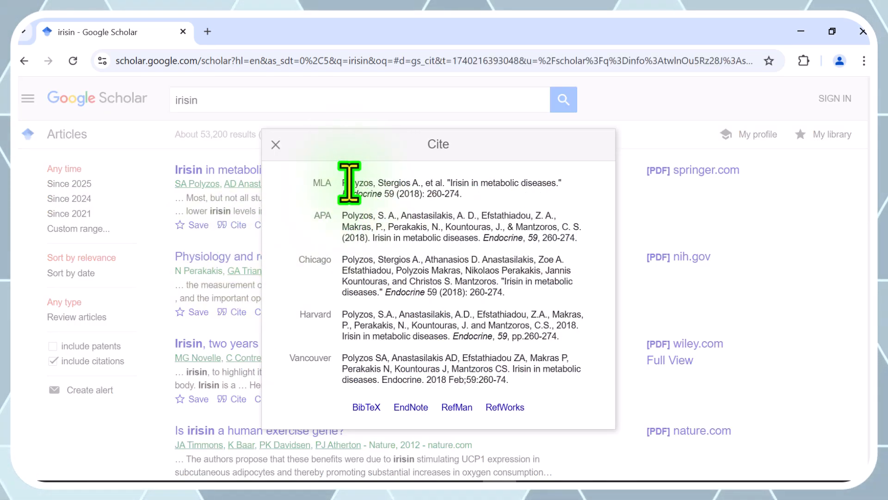
drag(342, 182, 468, 197)
click(469, 197)
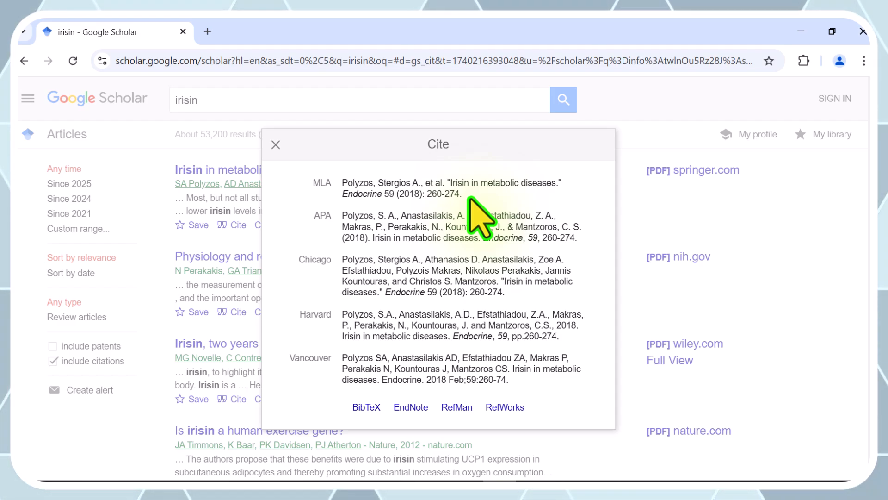
click(413, 410)
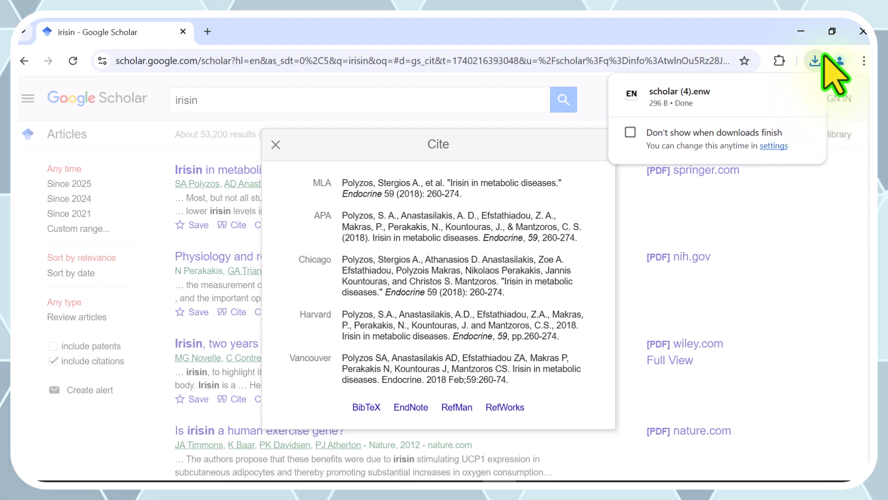
click(666, 92)
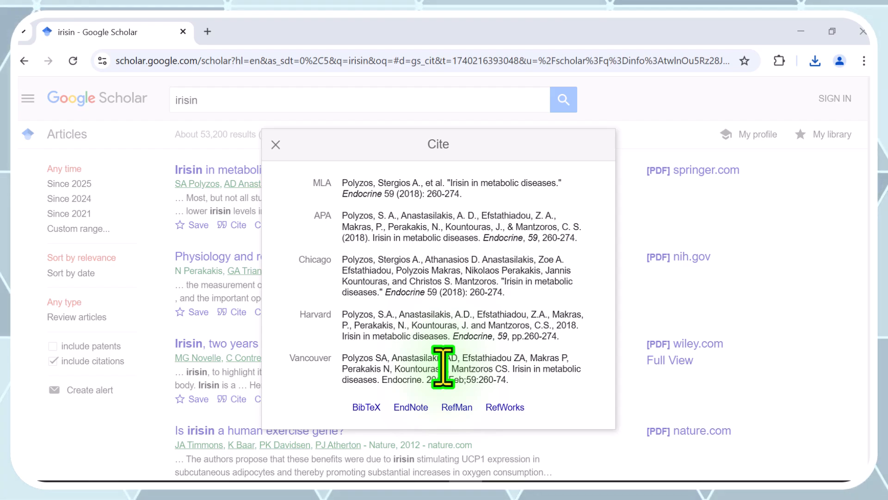
click(276, 145)
- On page 3 of the results, export the citation of "Irisin and exercise training in humans" in EndNote format and open the downloaded scholar (5).enw
scroll(292, 370, down, 6)
scroll(288, 400, down, 6)
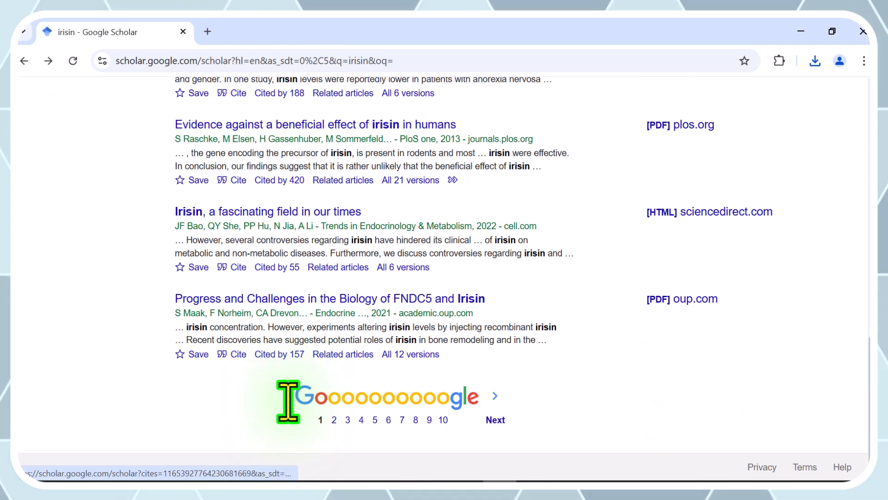
click(348, 420)
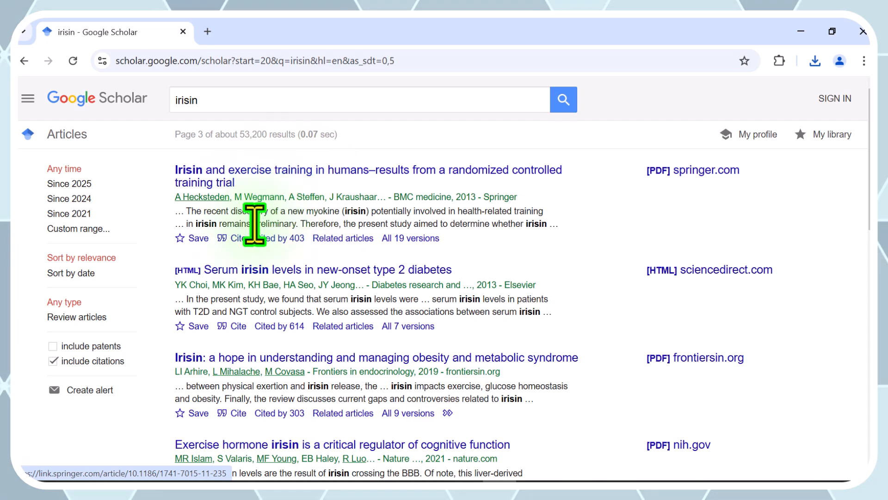
click(237, 238)
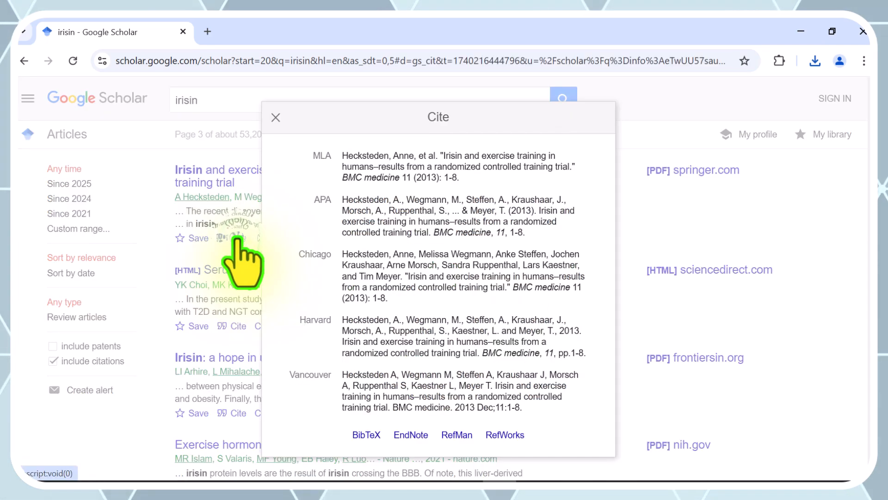
click(407, 437)
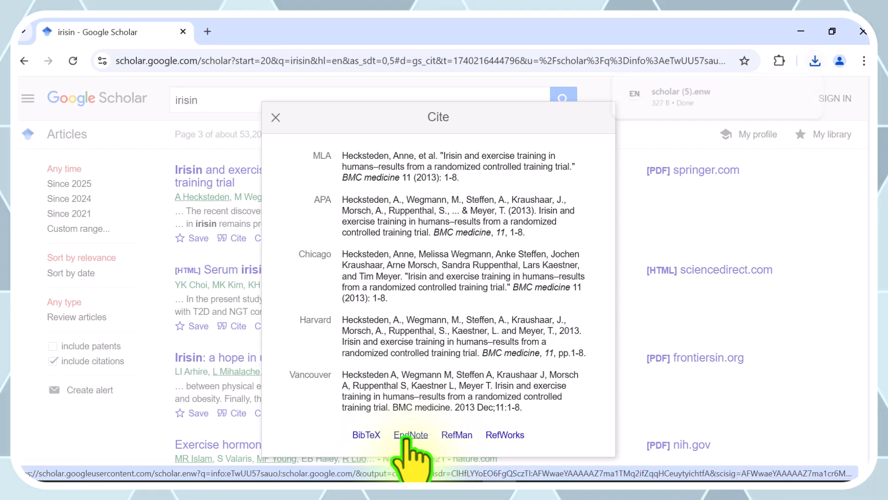
click(693, 94)
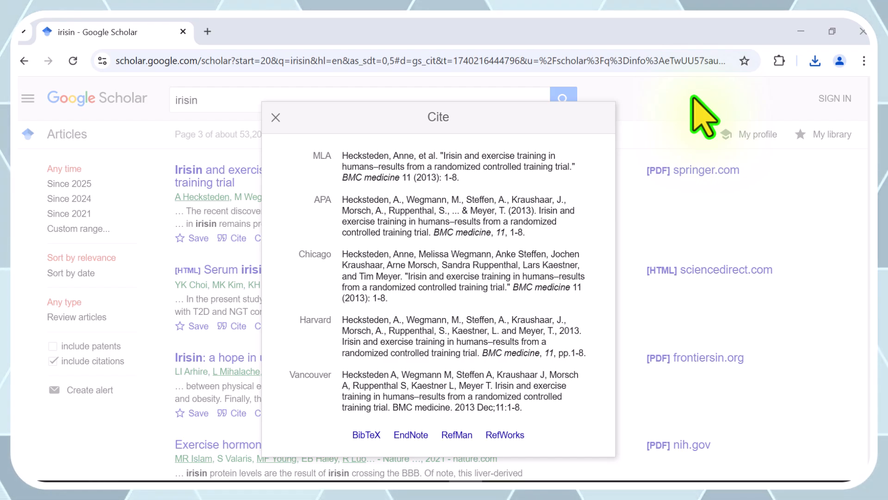
triple_click(415, 180)
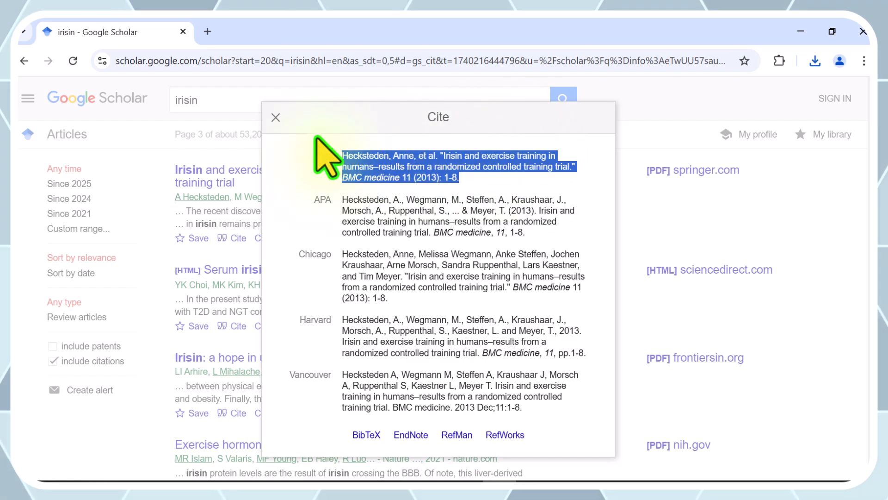
click(276, 118)
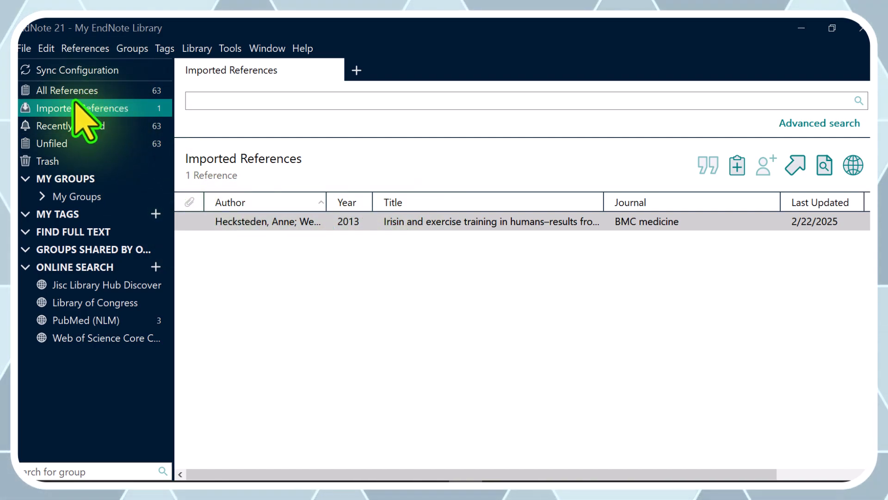
- Switch to EndNote and review the Recently Added, Imported References and All References groups of the library
click(69, 126)
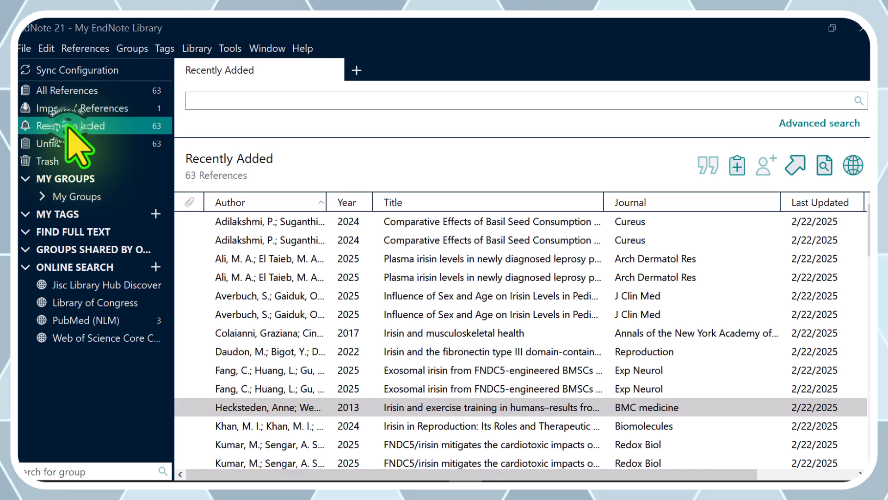
click(118, 108)
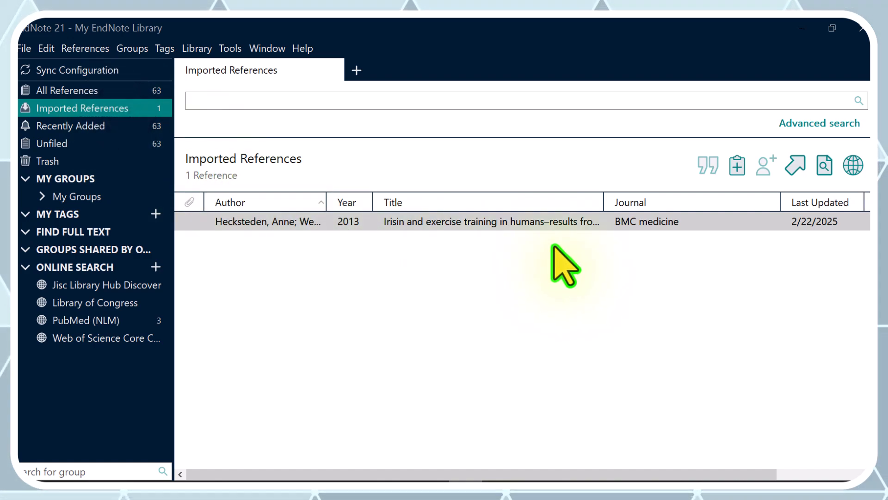
click(467, 297)
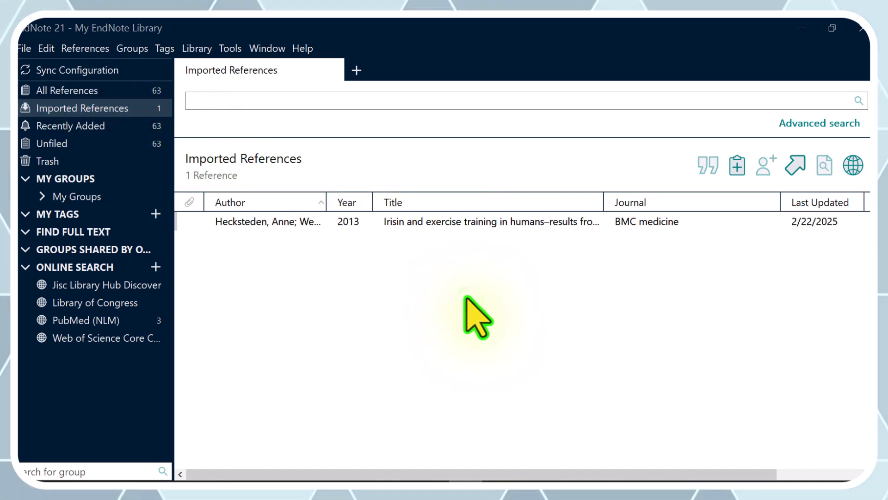
click(803, 28)
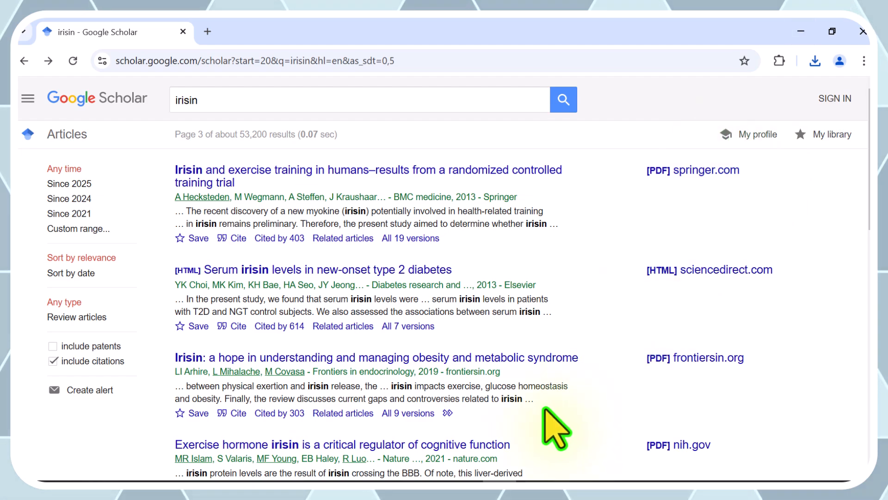
click(466, 483)
click(281, 323)
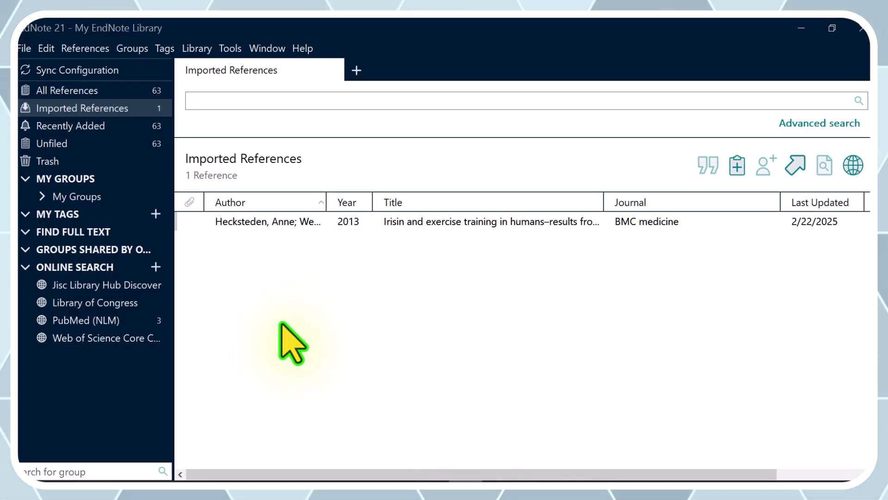
click(61, 91)
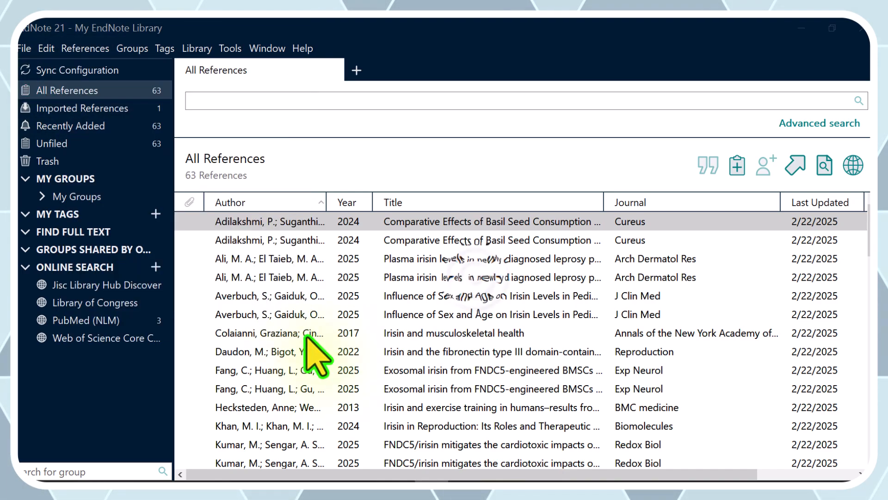
- Examine the file import options and the import file chooser without importing anything
click(24, 49)
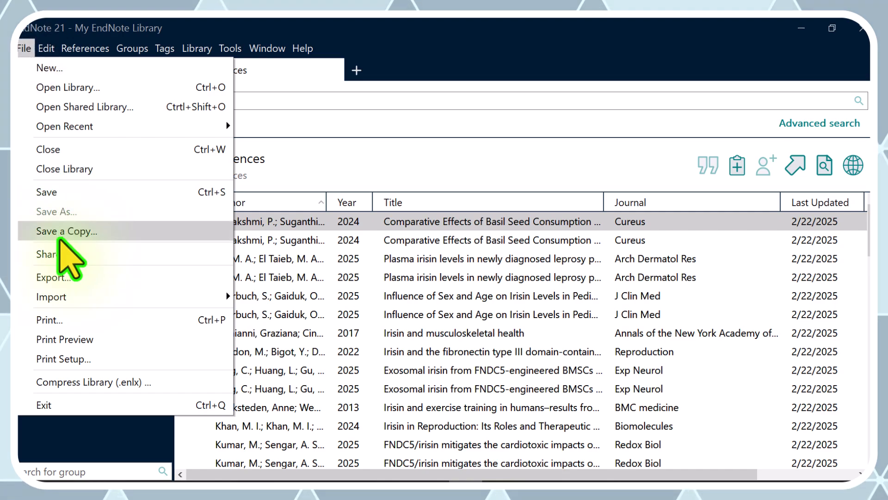
mouse_move(71, 299)
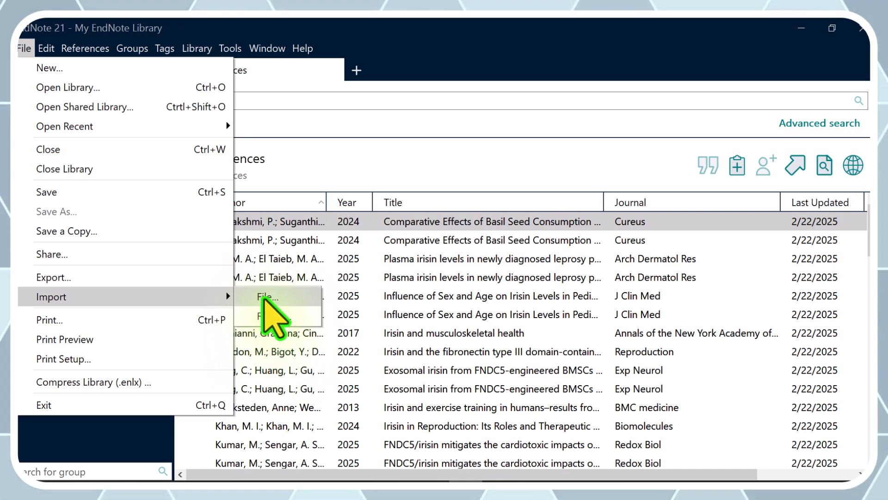
click(263, 299)
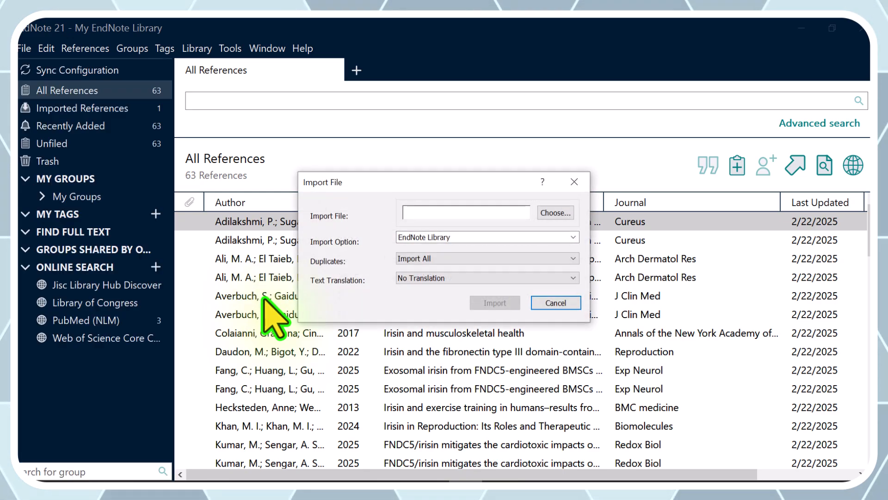
click(550, 212)
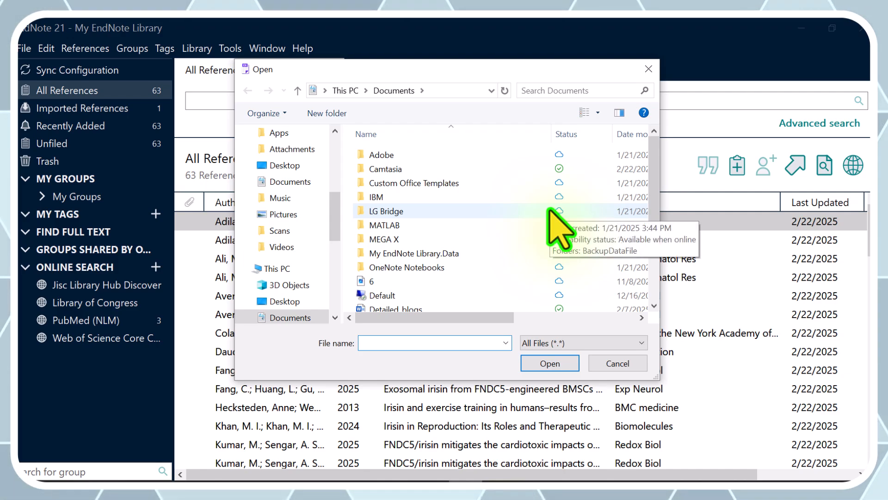
click(619, 365)
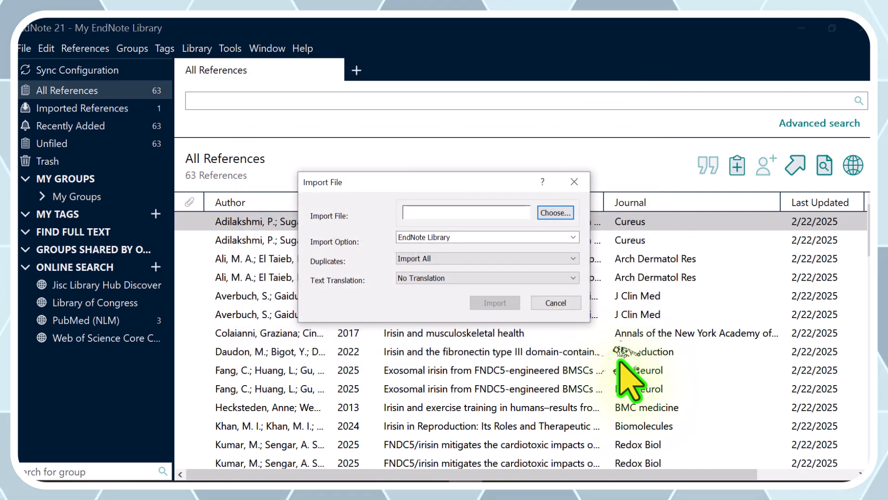
click(546, 302)
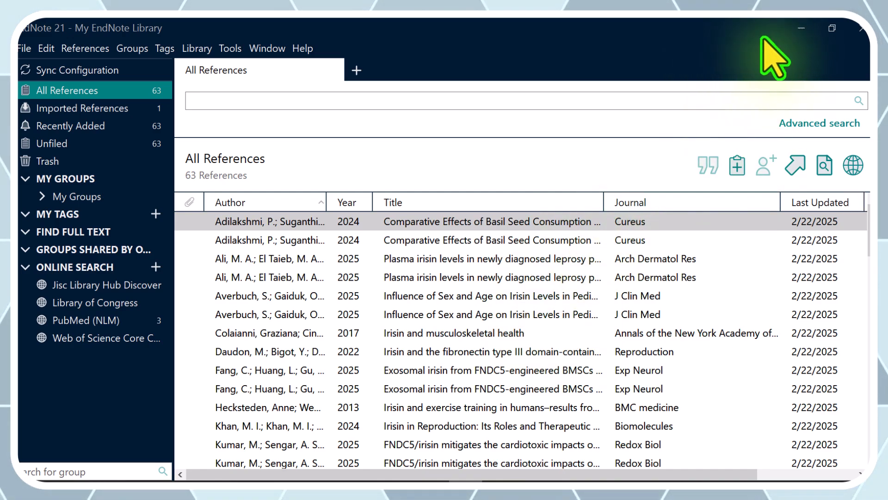
- Leave EndNote, switch to Word and create a blank document
click(801, 29)
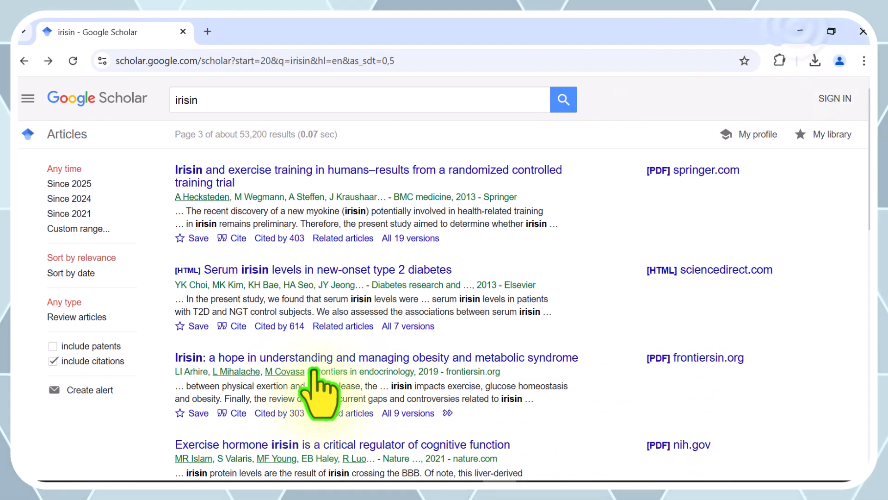
click(269, 491)
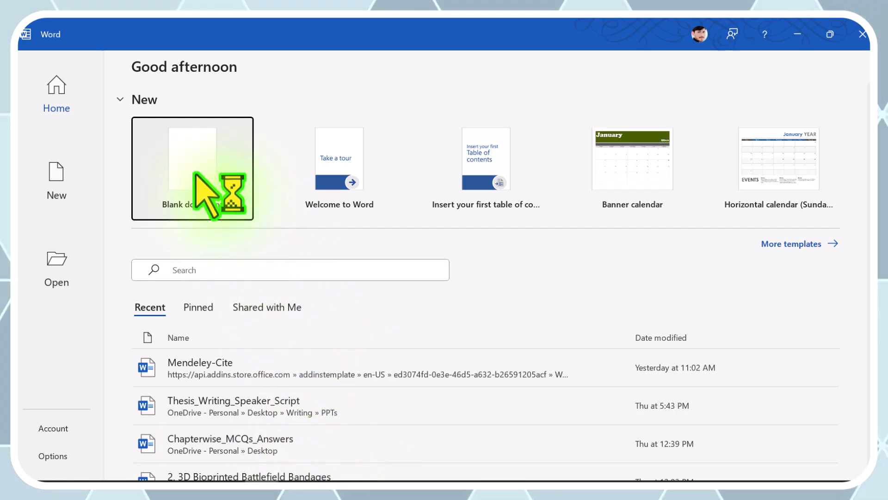
click(195, 174)
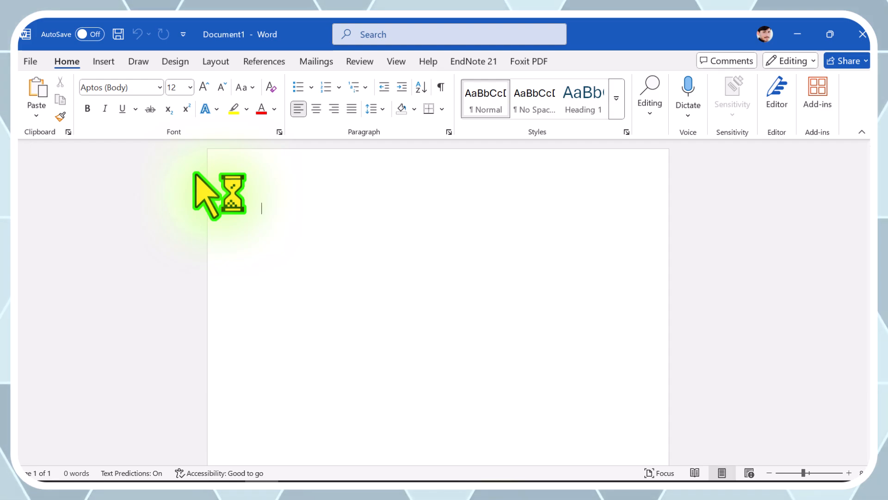
- Write the heading "Introduction", make it bold, enlarge it by three font-size increments, and start a new line below it
text(Ib)
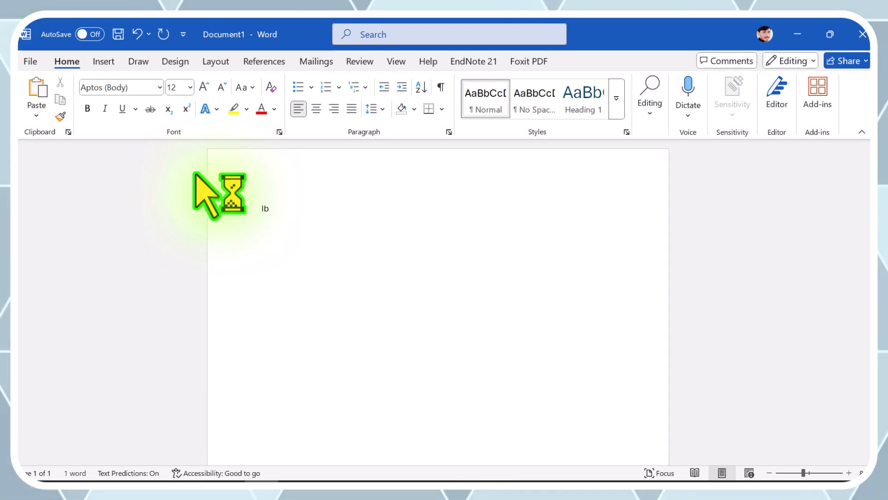
key(BackSpace)
text(nt)
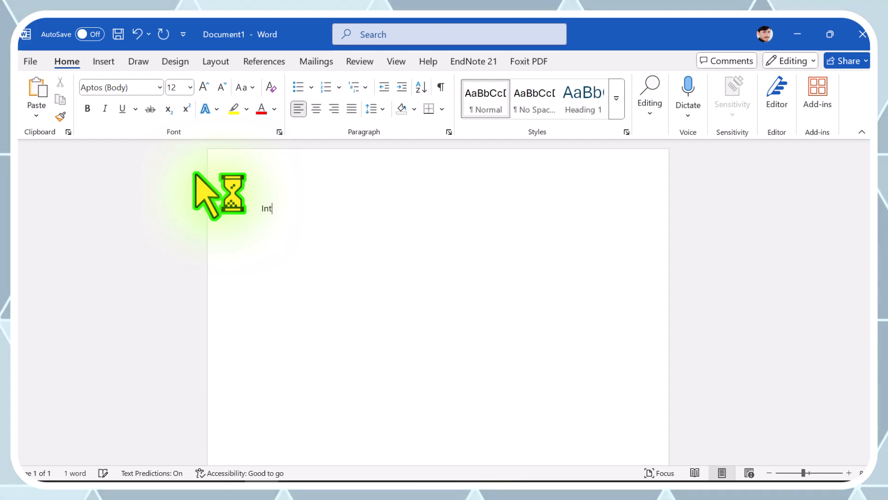
key(Tab)
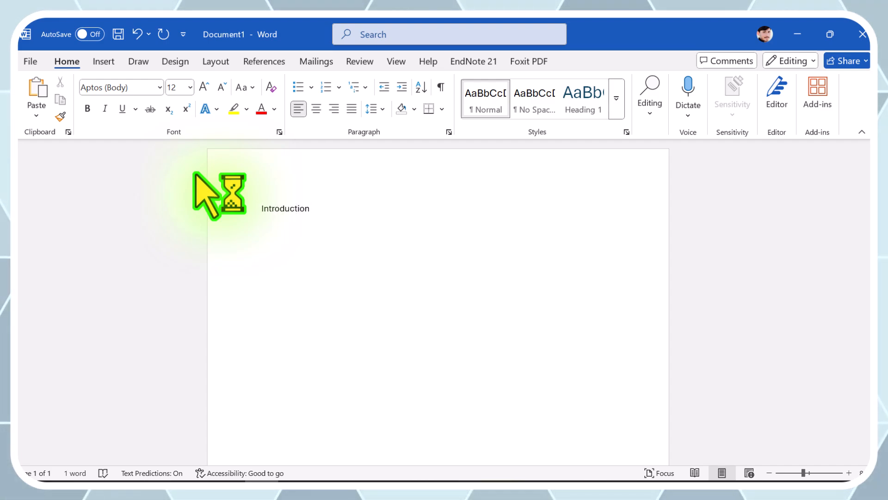
key(ctrl+a)
key(ctrl+b)
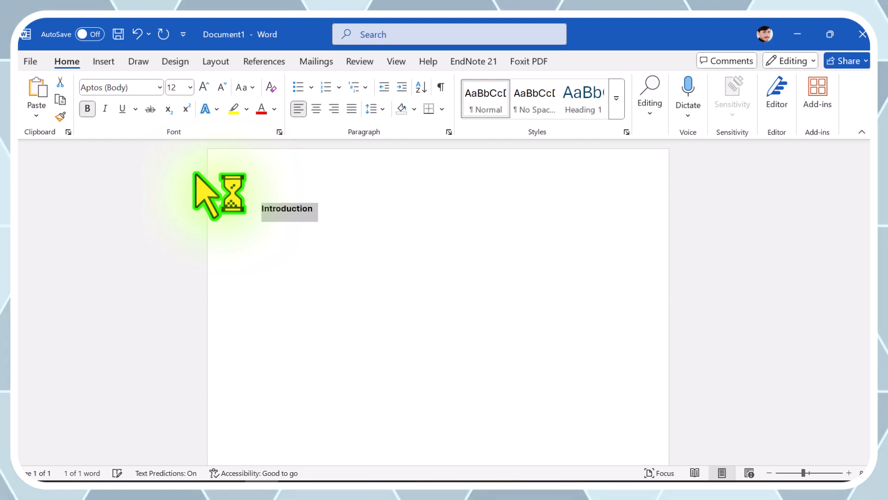
key(ctrl+shift+period)
key(ctrl+shift+period)
key(ctrl+shift+period)
key(End)
key(Return)
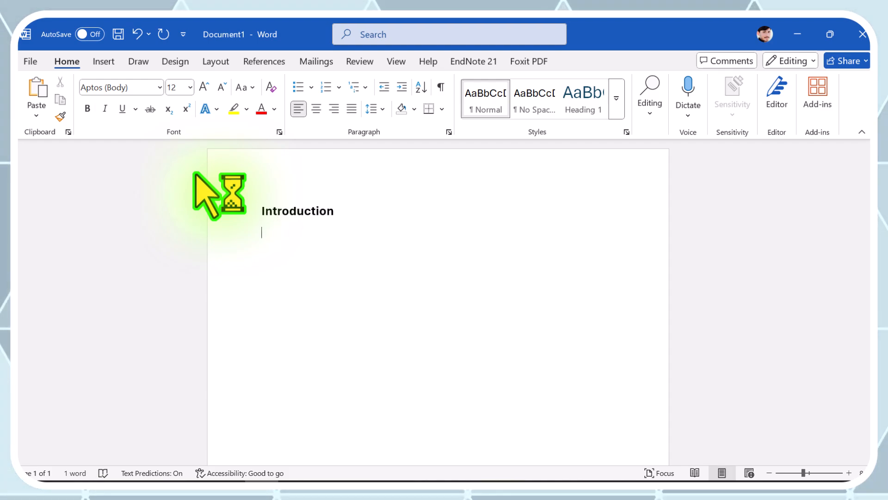
- Write "Was this tutorial useful for you?" as the first line under the Introduction heading and start a new line
text(was this)
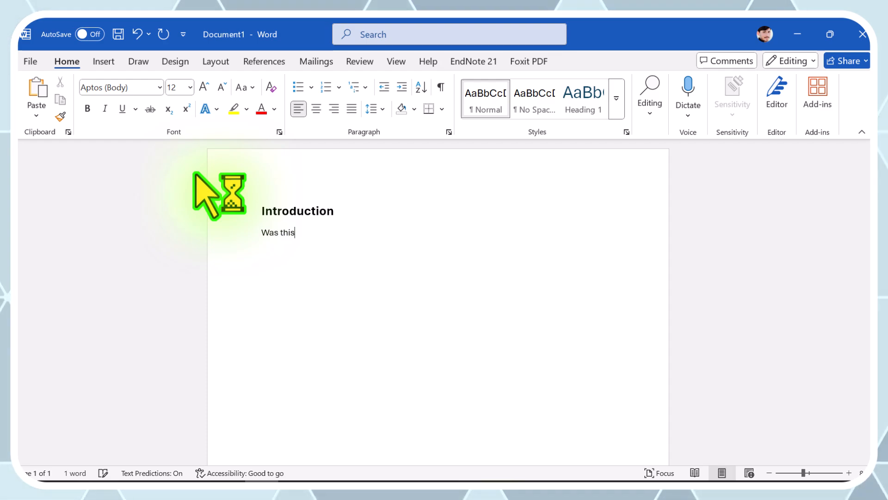
text( tutorial useful)
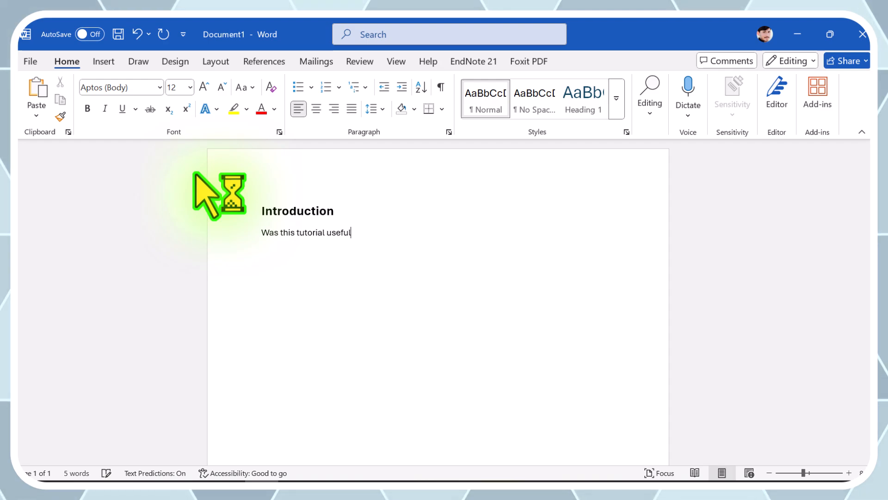
text( for )
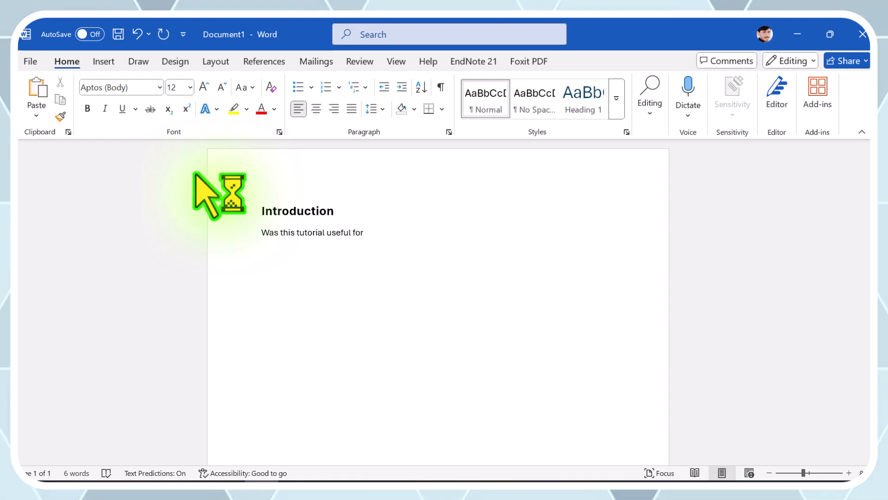
text(you?)
key(Return)
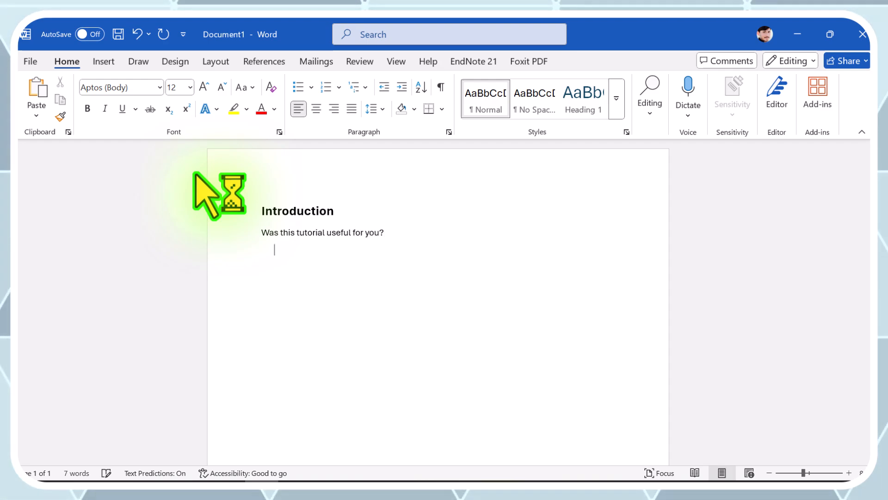
- Add the question "Do you want to learn more research techniques?" as the second line and start a new line
text(Do yo)
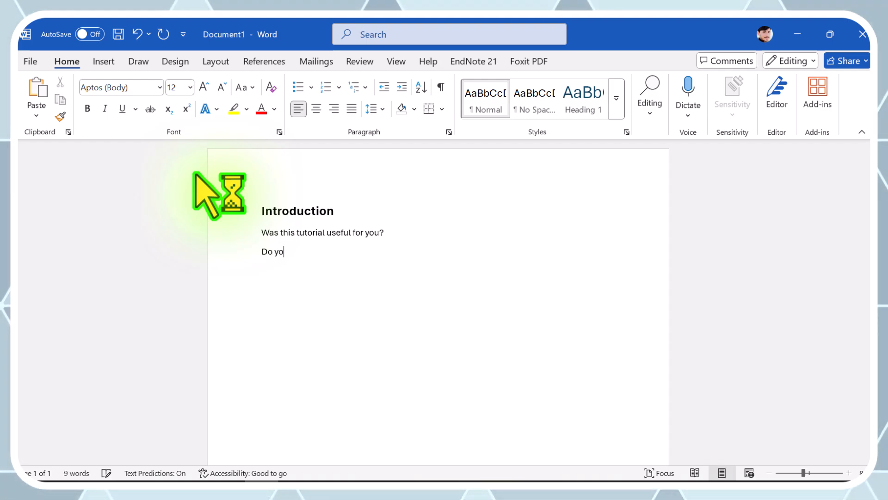
text(u want )
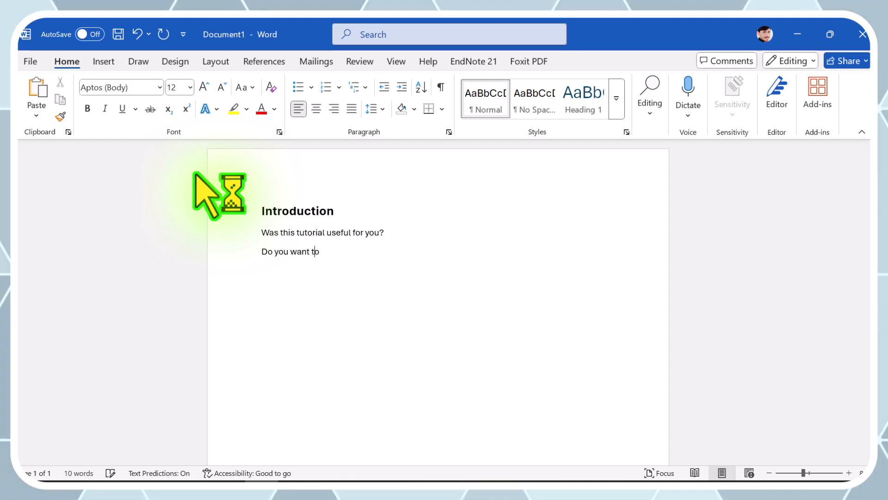
text(to learn more resea)
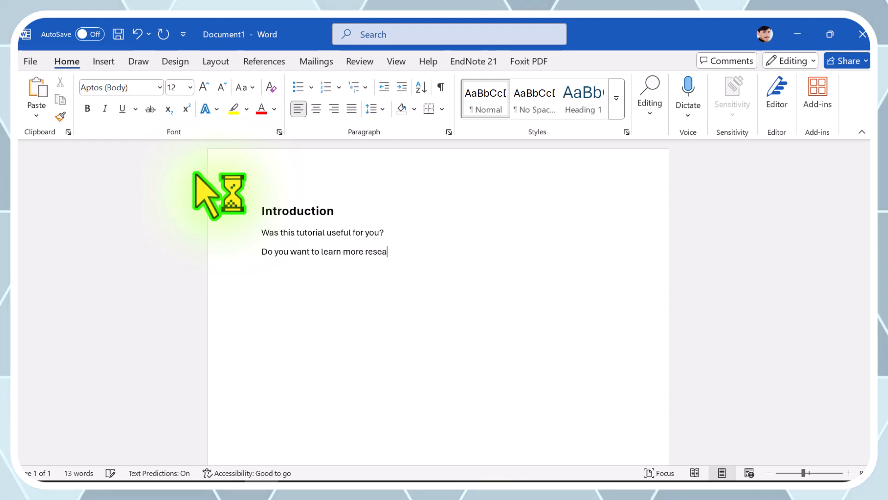
text(rch techn)
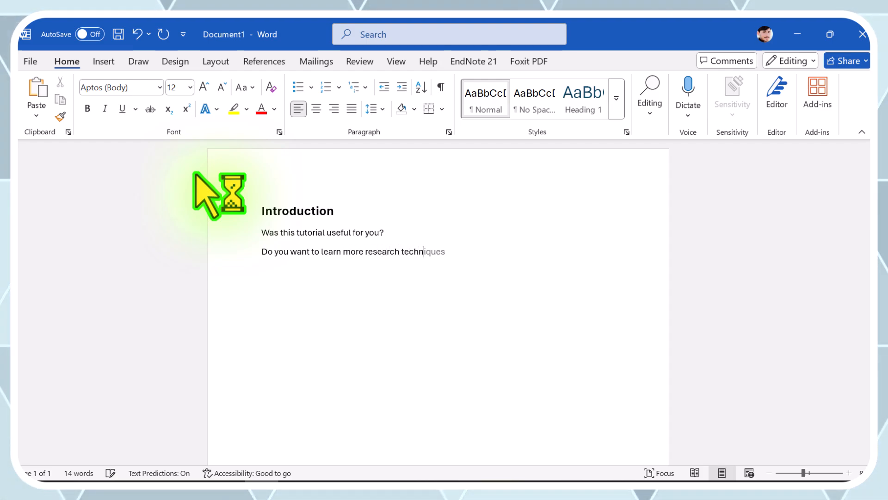
text(iques?)
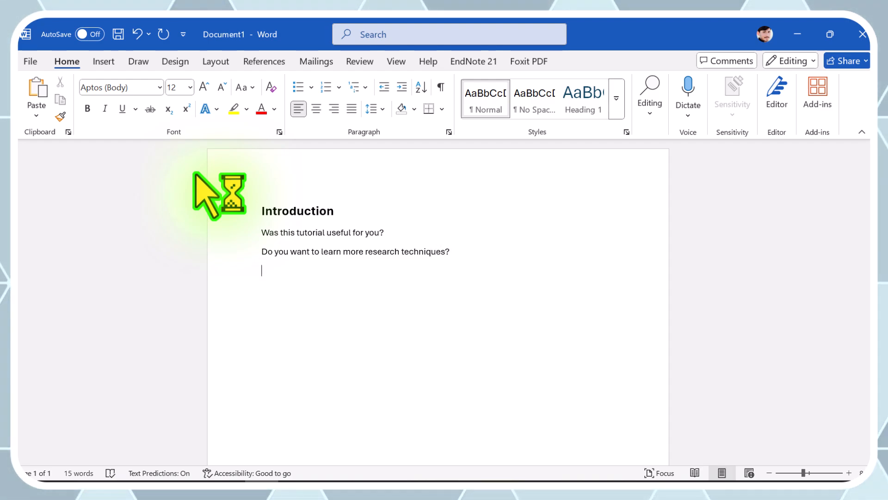
text( What else )
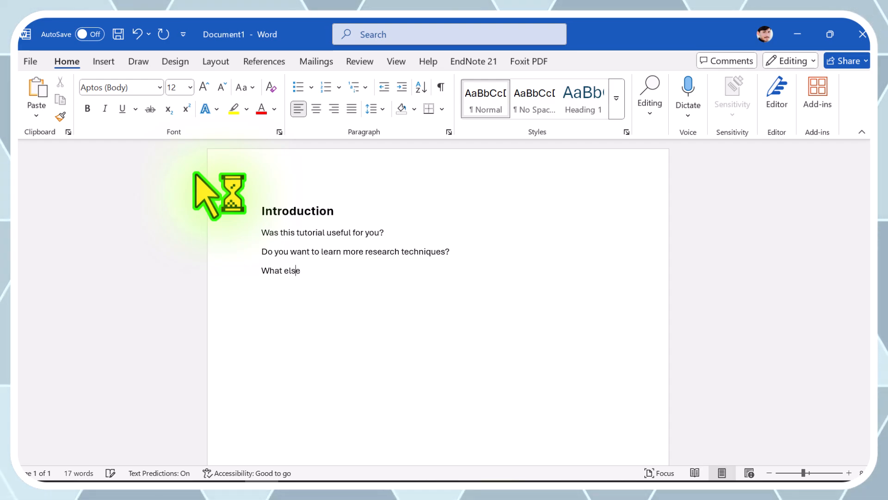
text(do yo)
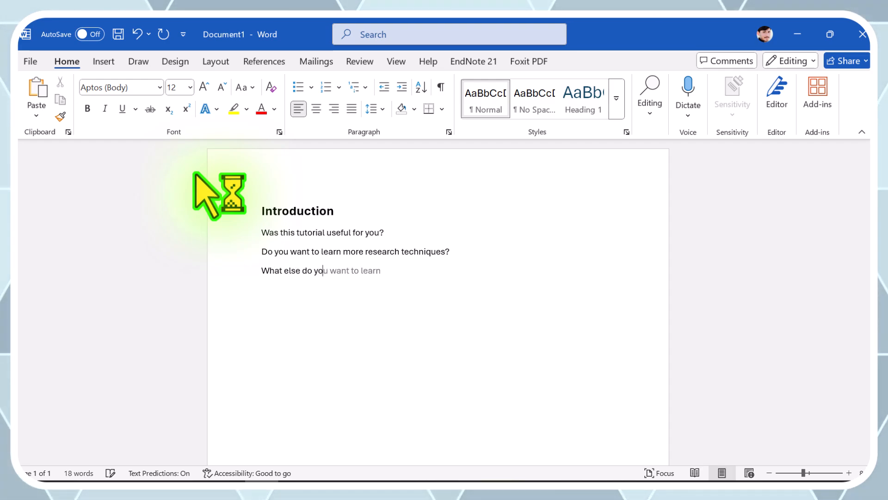
text(u want )
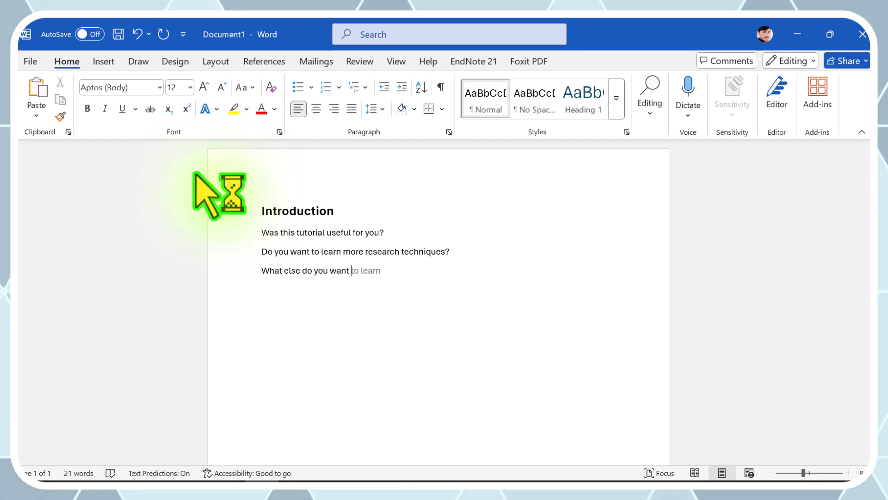
text(us t)
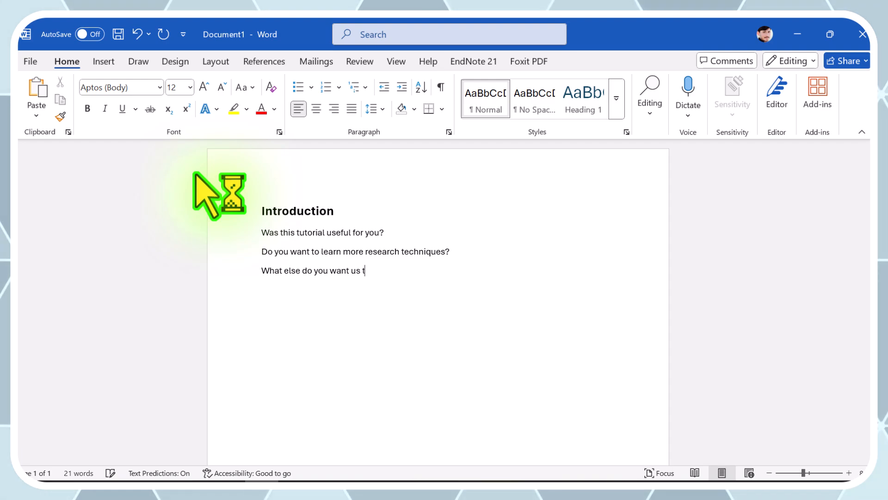
text(o cover)
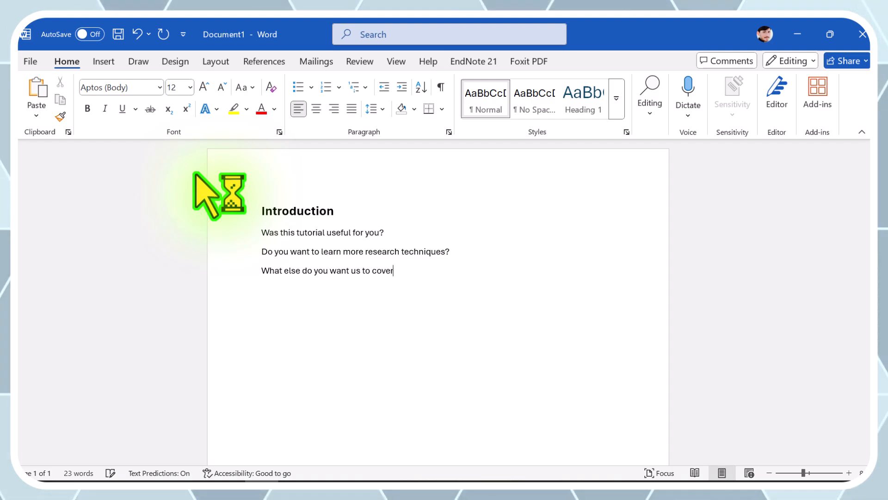
text( in our )
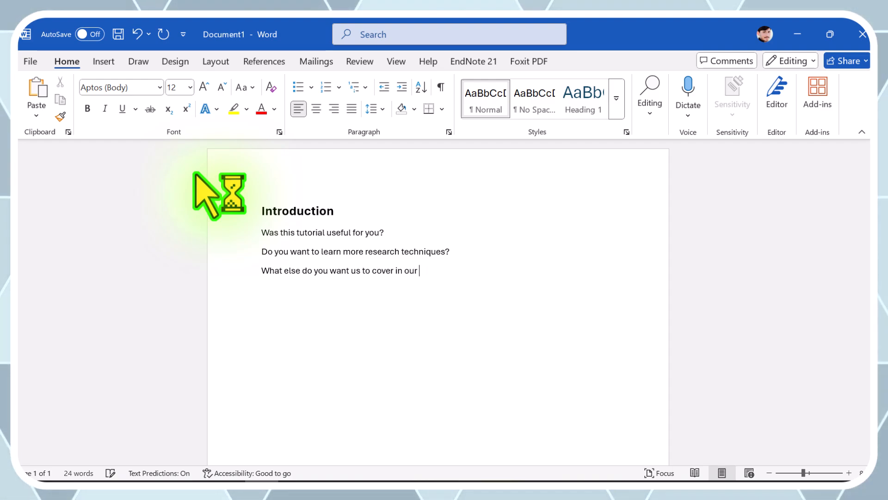
text(next vid)
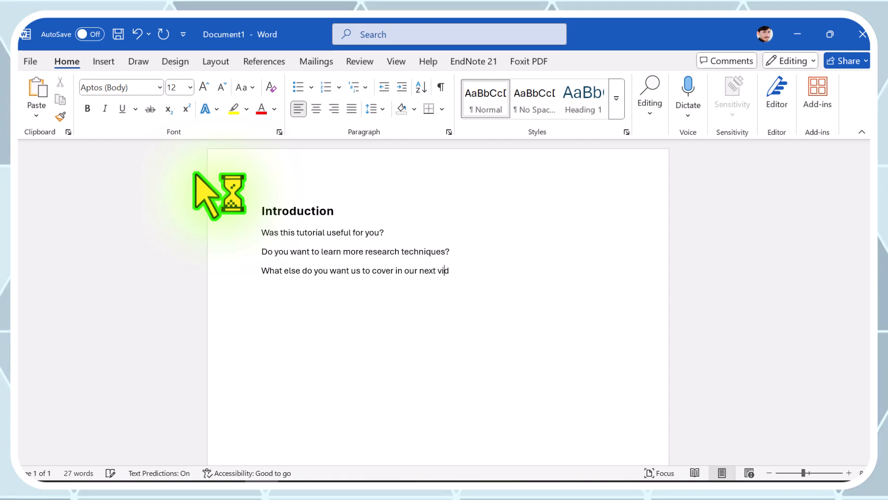
text(eo?)
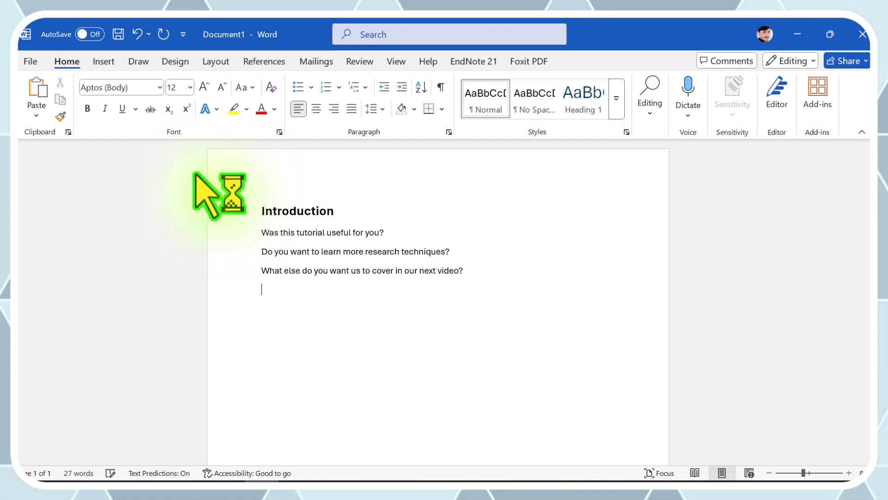
text( And s)
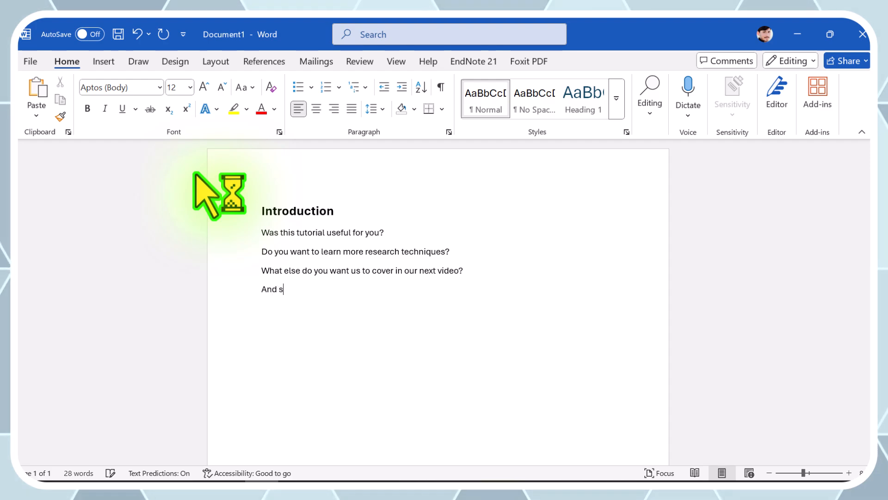
text(o on........)
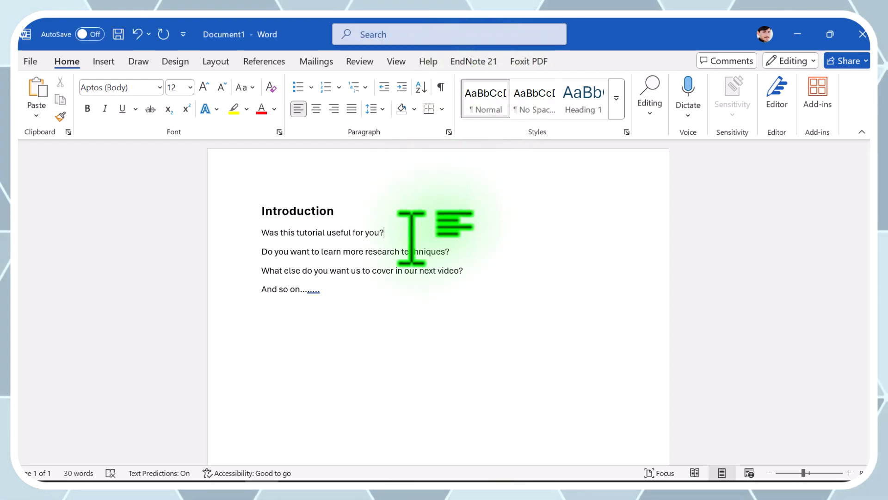
- Set the EndNote citation output style for the document to APA 7th
click(482, 59)
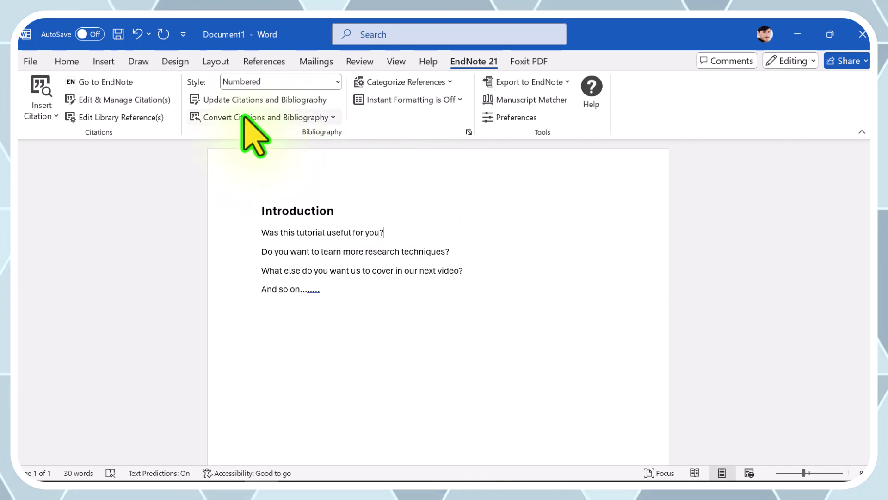
click(271, 83)
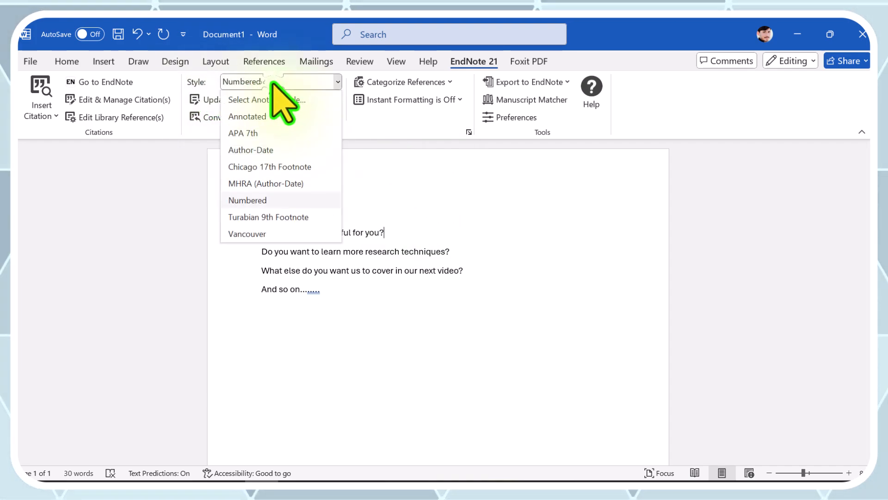
click(253, 134)
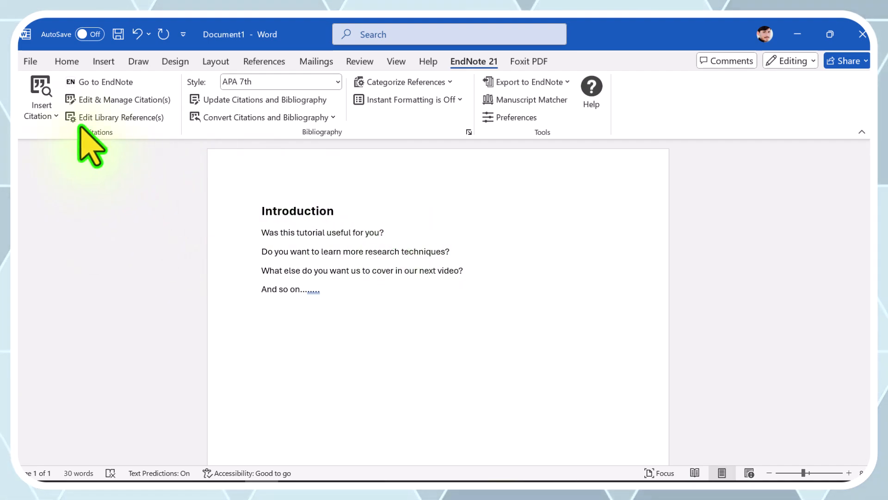
- Search references for 2013, cite "Irisin and exercise training in humans" after the first question, and check its in-text citation and bibliography entry
click(41, 85)
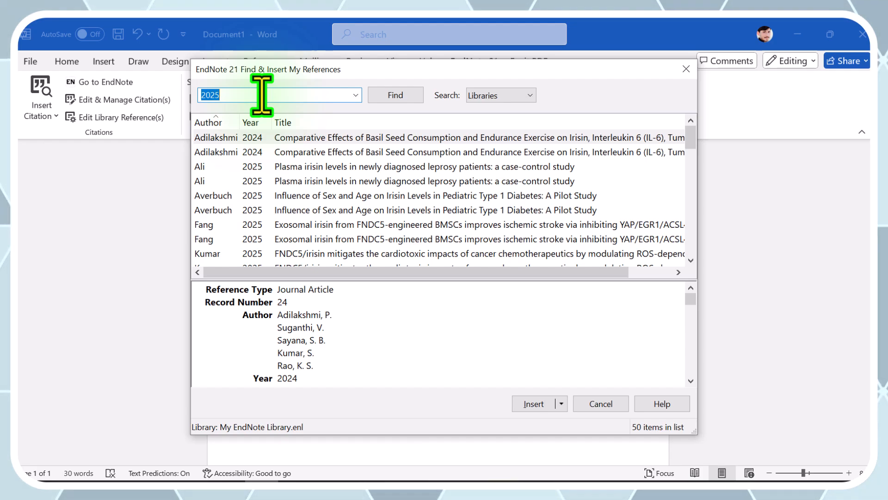
text(20)
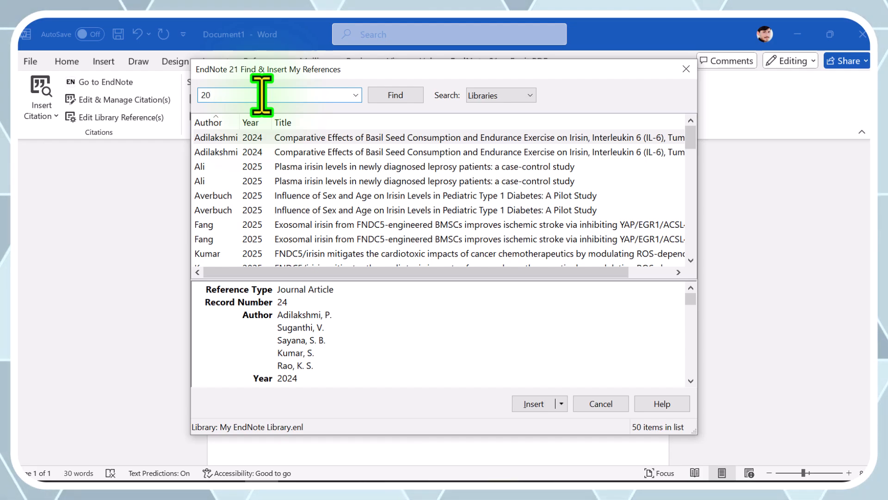
text(13)
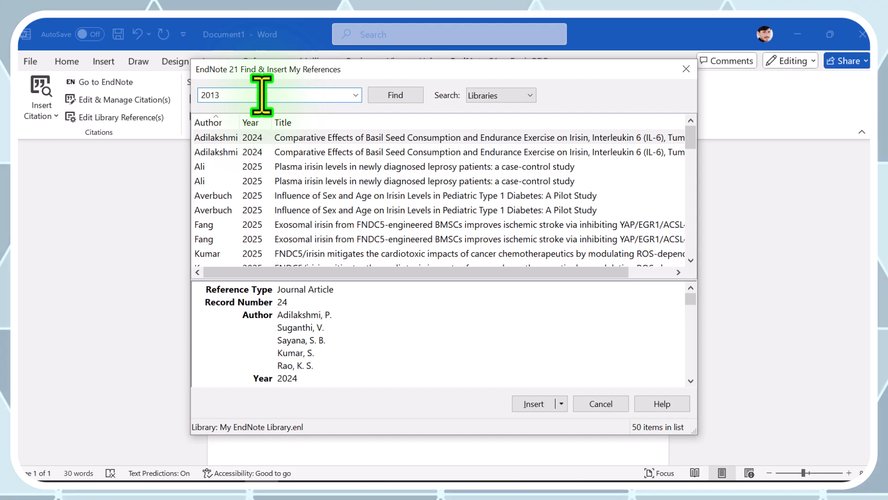
key(Return)
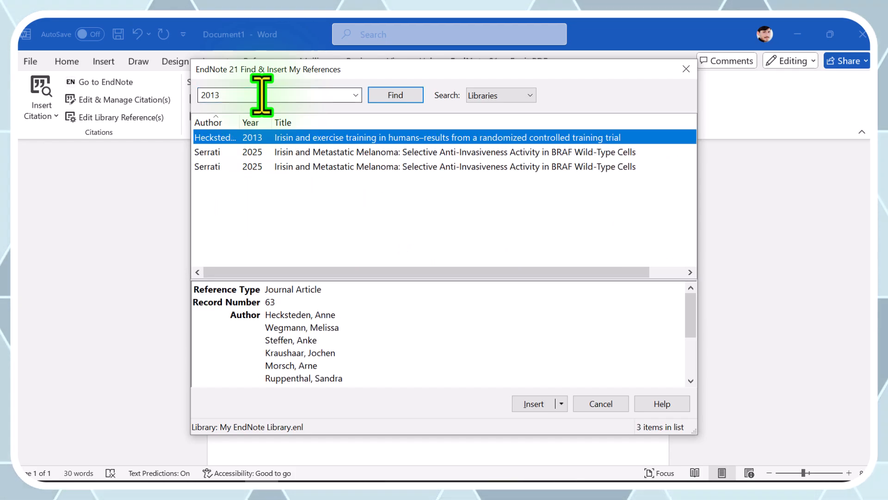
double_click(318, 138)
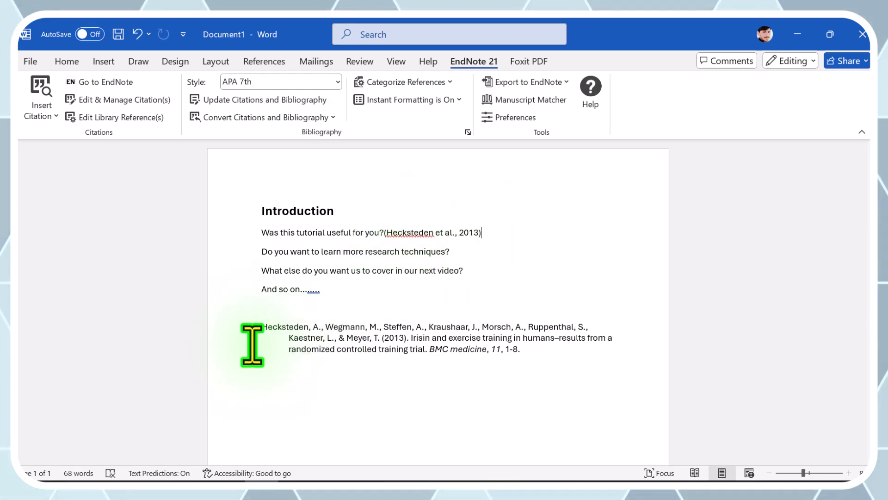
double_click(467, 241)
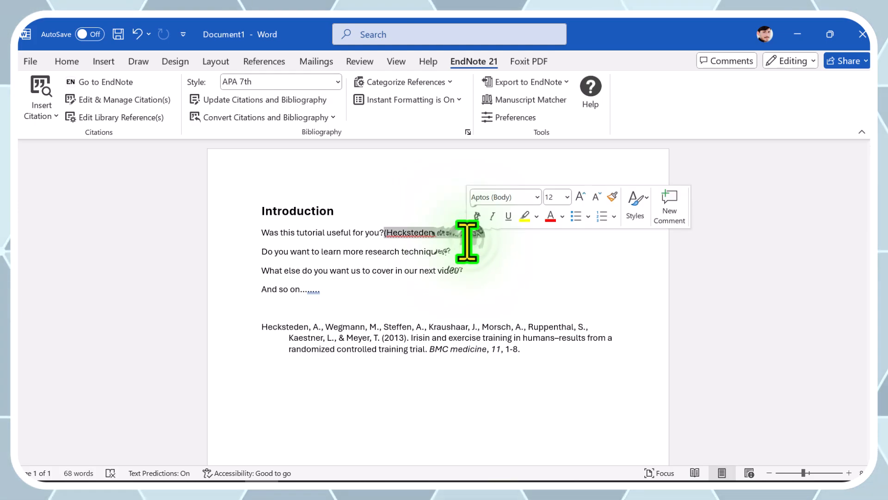
click(381, 354)
triple_click(381, 355)
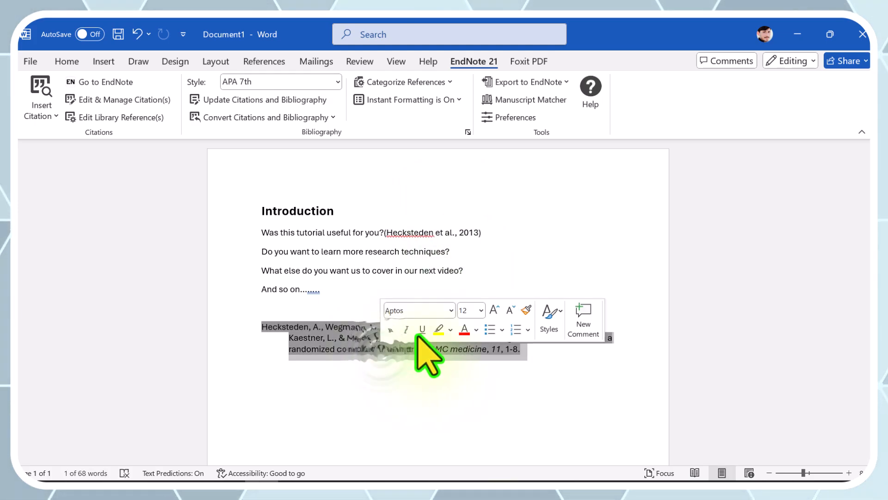
click(467, 242)
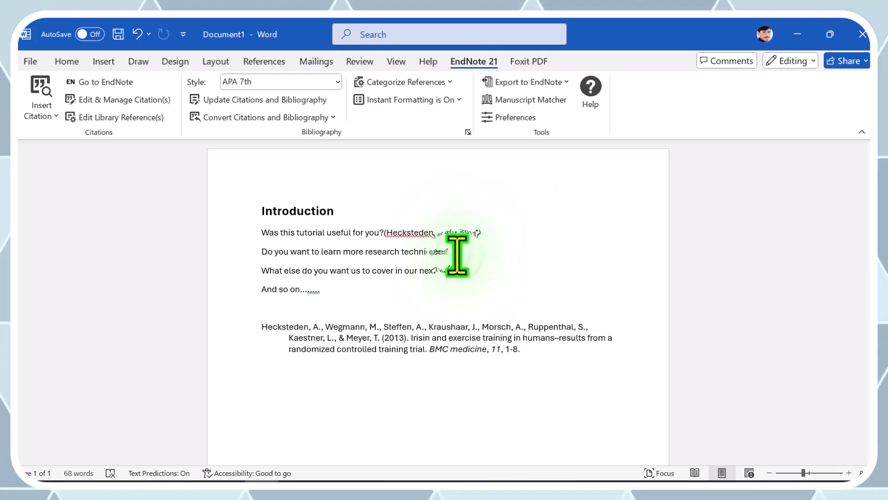
- Search references for 2024 and cite "Comparative Effects of Basil Seed Consumption and Endurance Exercise" after the second question
click(462, 251)
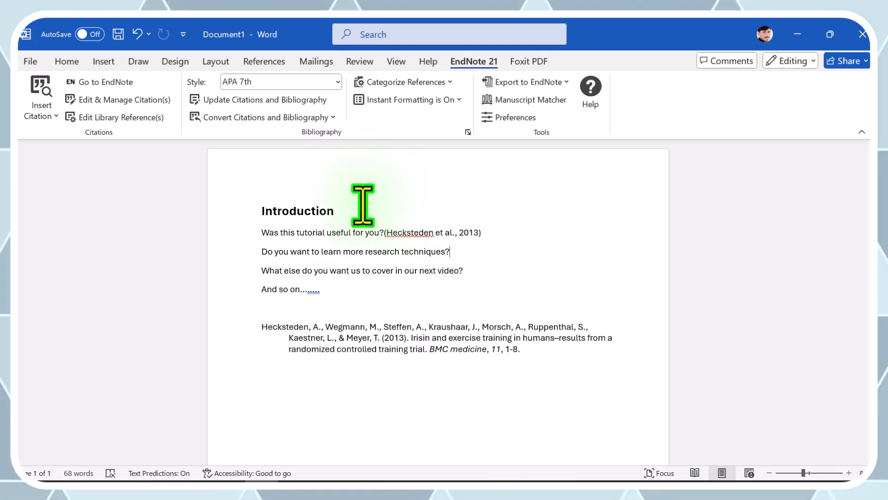
click(41, 86)
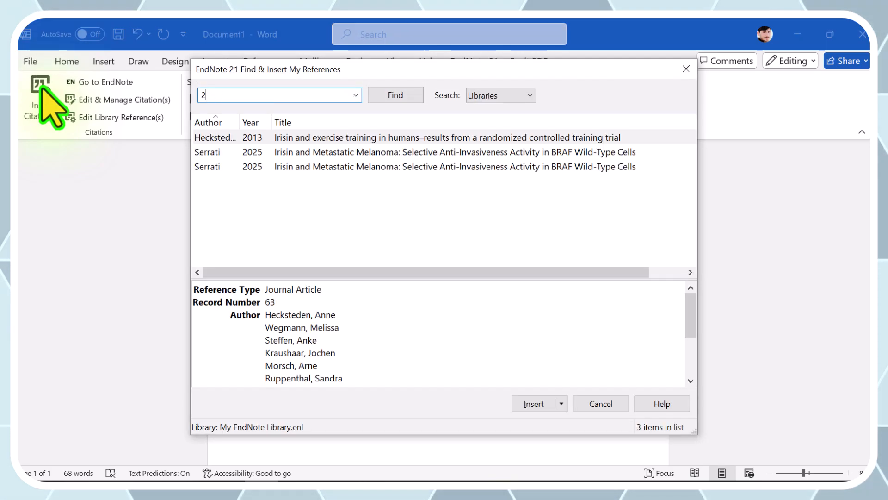
text(0)
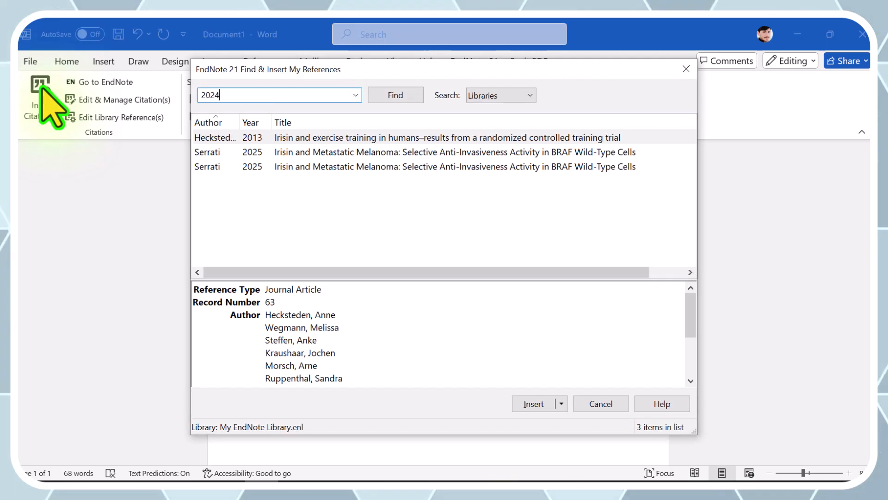
text(24)
key(Return)
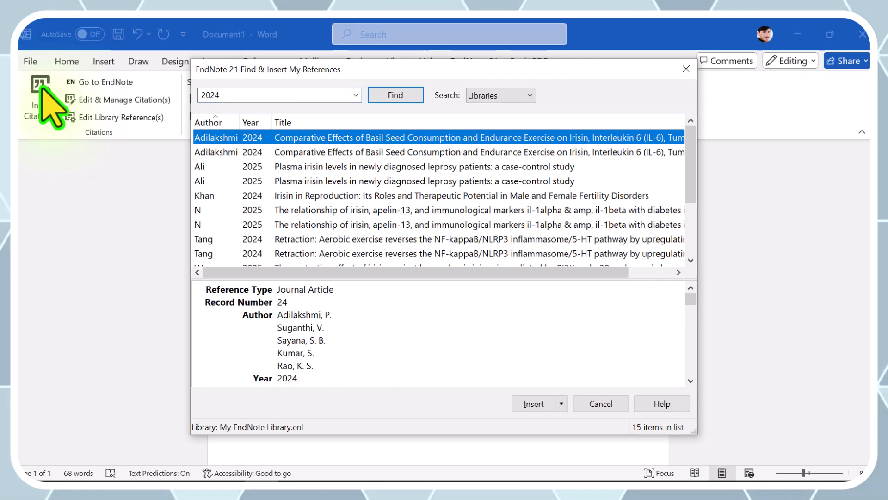
double_click(301, 138)
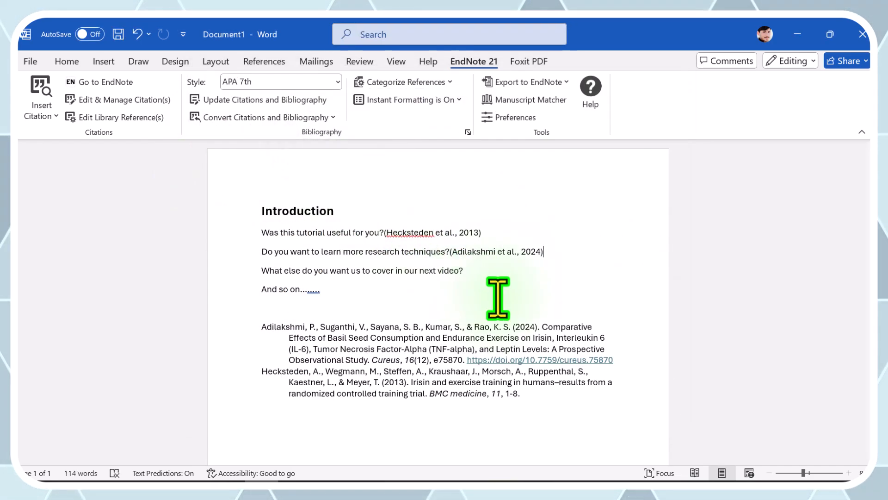
- Check the second citation and the bibliography, and cite "The relationship of irisin, apelin-13, and immunological markers" after the third question
click(509, 252)
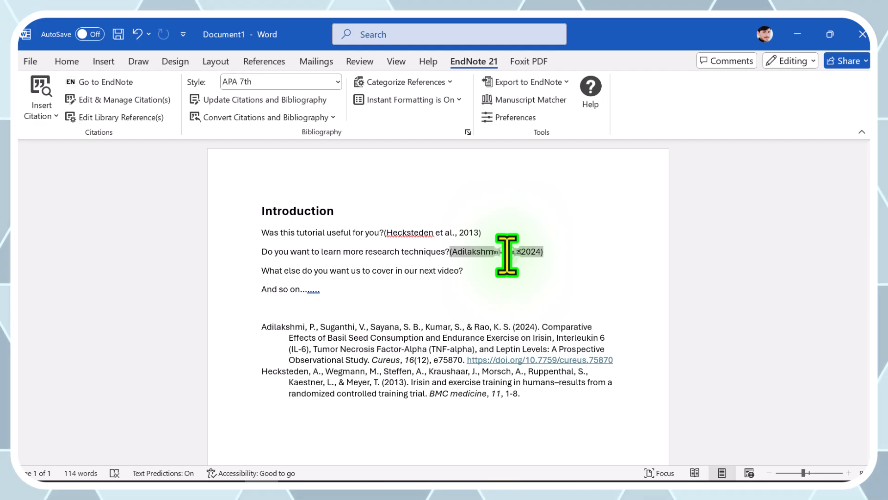
double_click(359, 393)
click(300, 327)
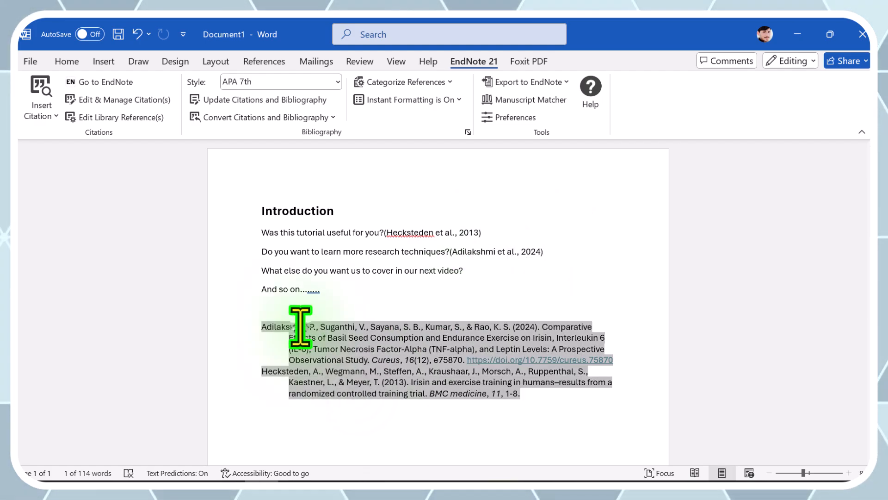
double_click(301, 326)
click(551, 395)
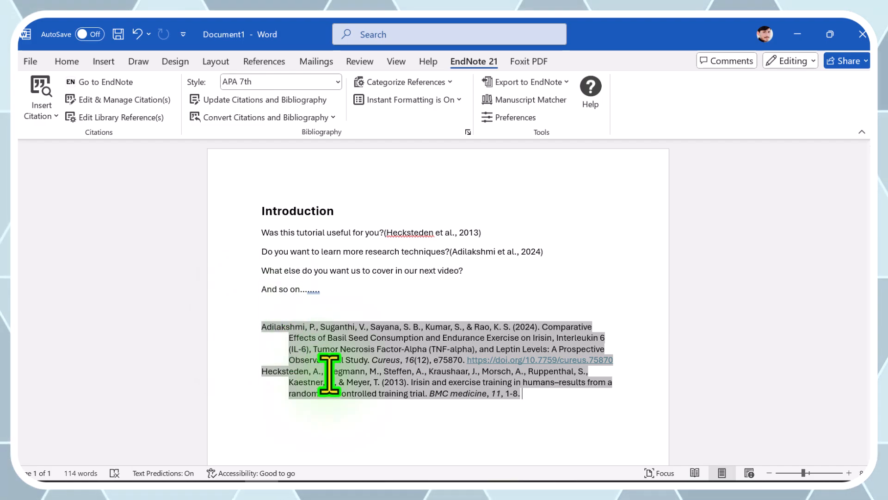
click(530, 393)
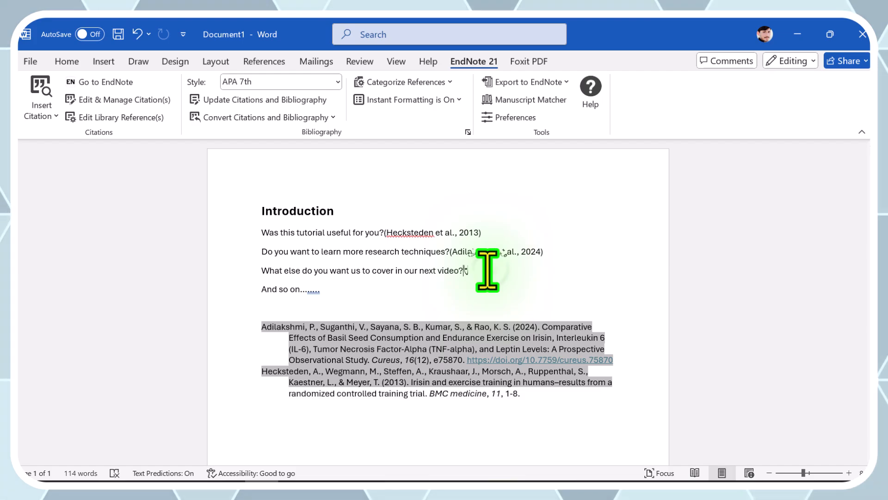
click(40, 89)
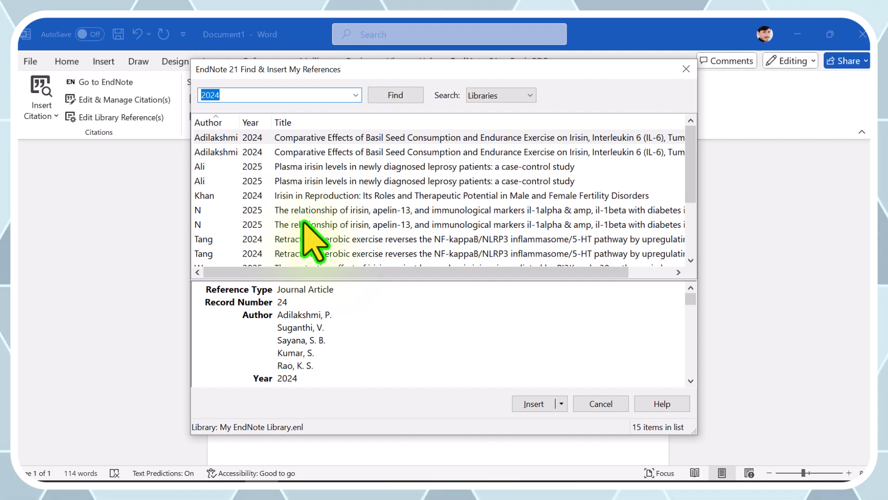
double_click(304, 224)
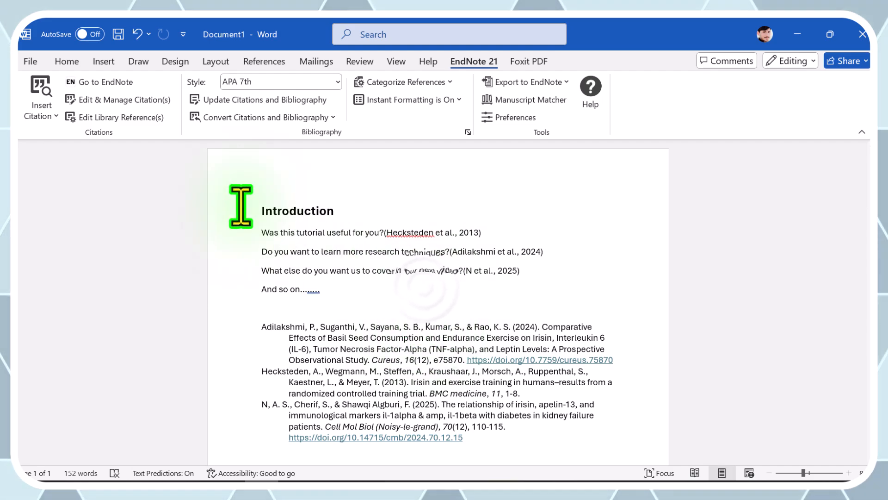
- Cite "Retraction: Aerobic exercise reverses the NF-kappaB/NLRP3 inflammasome/5-HT pathway" after the "And so on" line
click(46, 93)
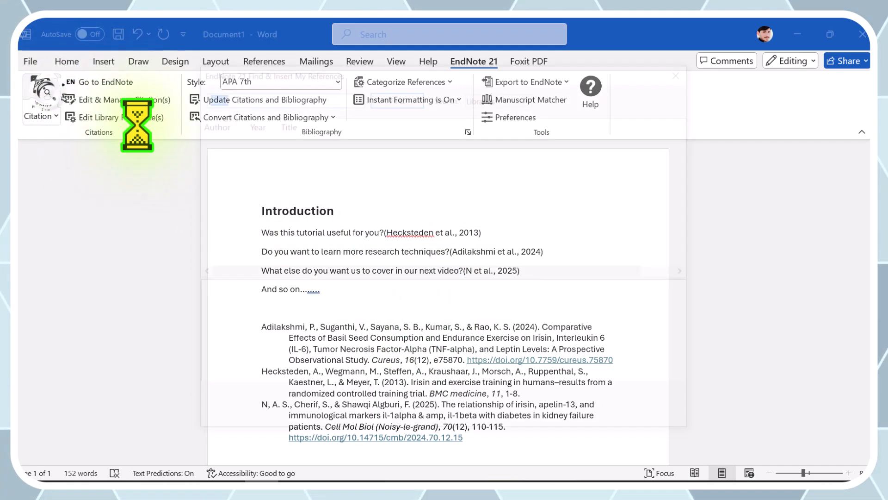
click(321, 239)
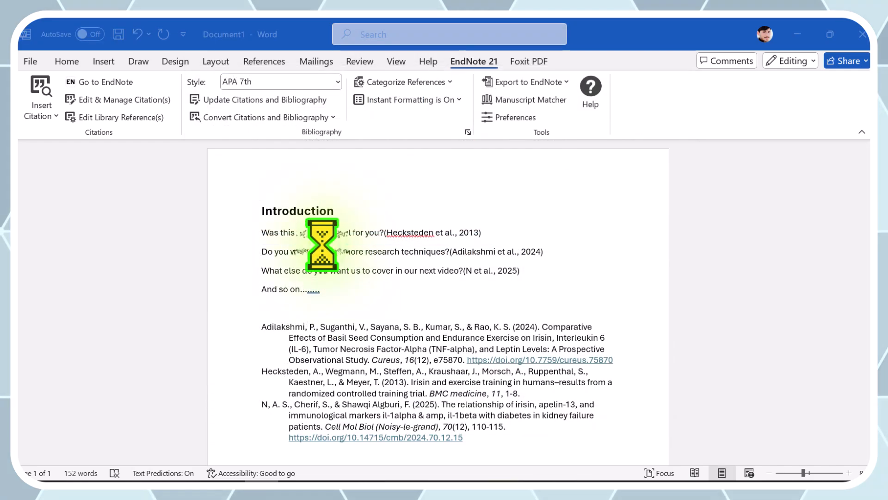
scroll(528, 384, down, 4)
scroll(528, 384, up, 3)
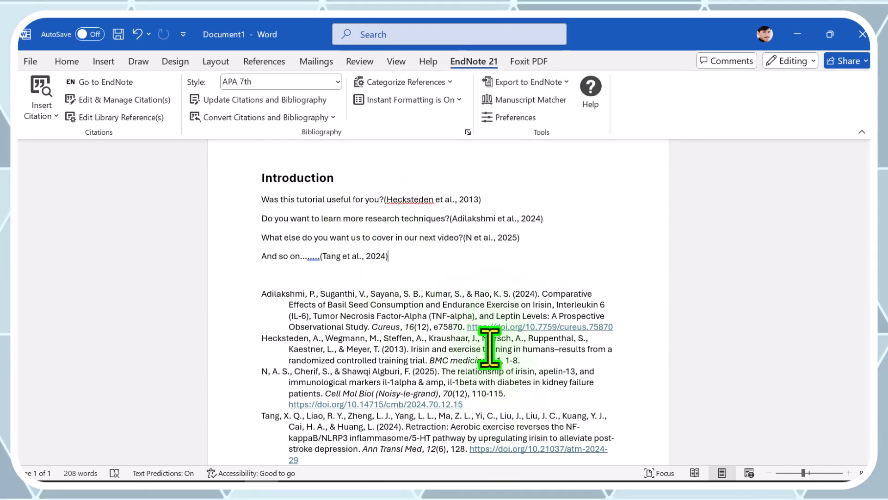
- Add "Plasma irisin levels in newly diagnosed leprosy patients" to the citation after "And so on", and check the combined citation
click(398, 254)
click(36, 91)
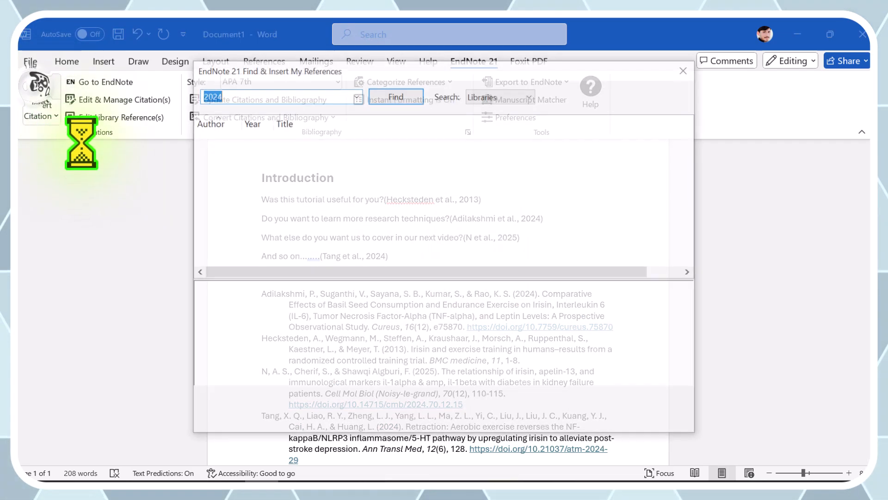
double_click(280, 167)
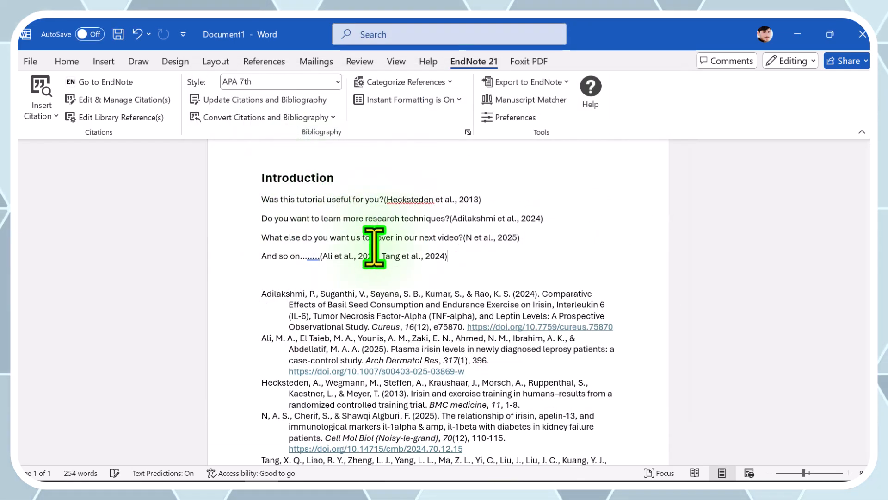
double_click(367, 256)
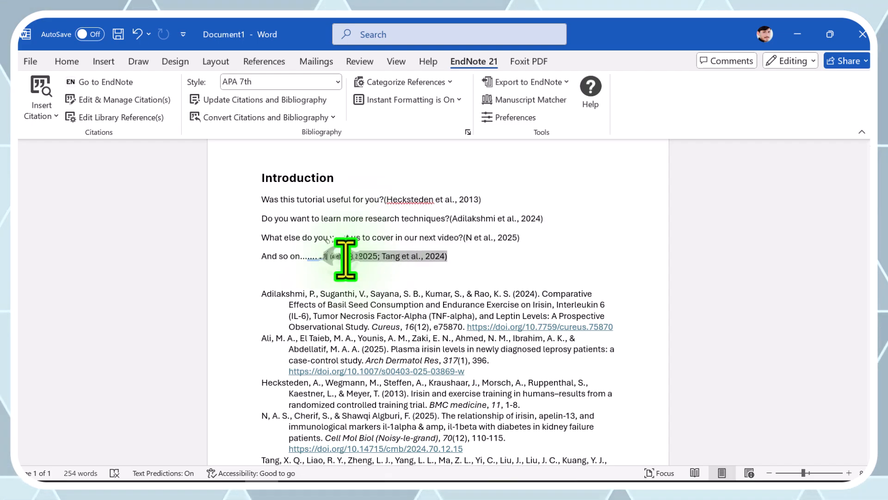
click(489, 258)
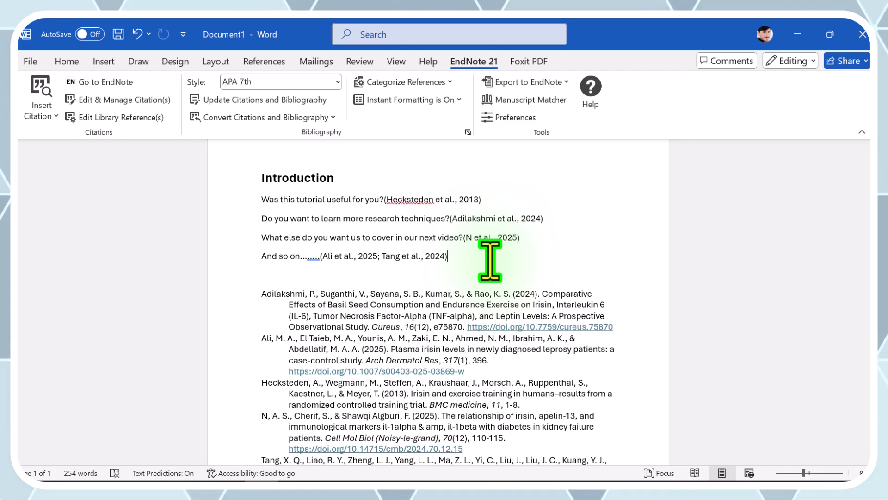
click(413, 256)
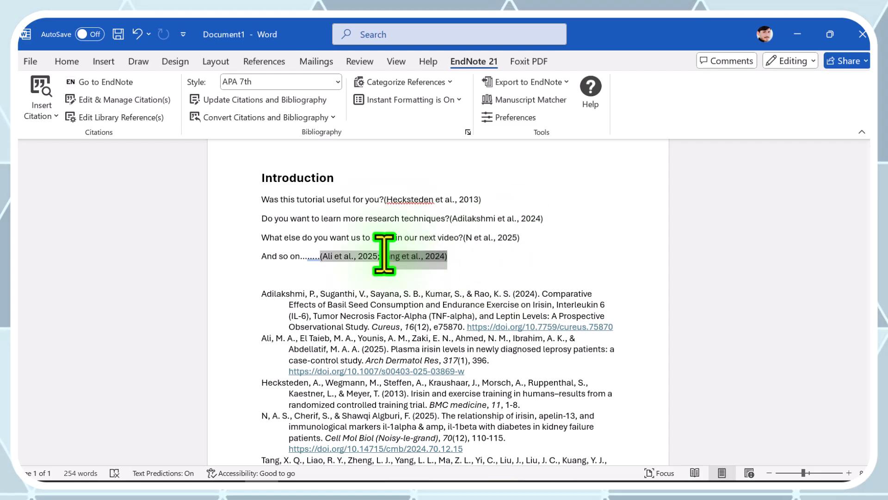
click(448, 259)
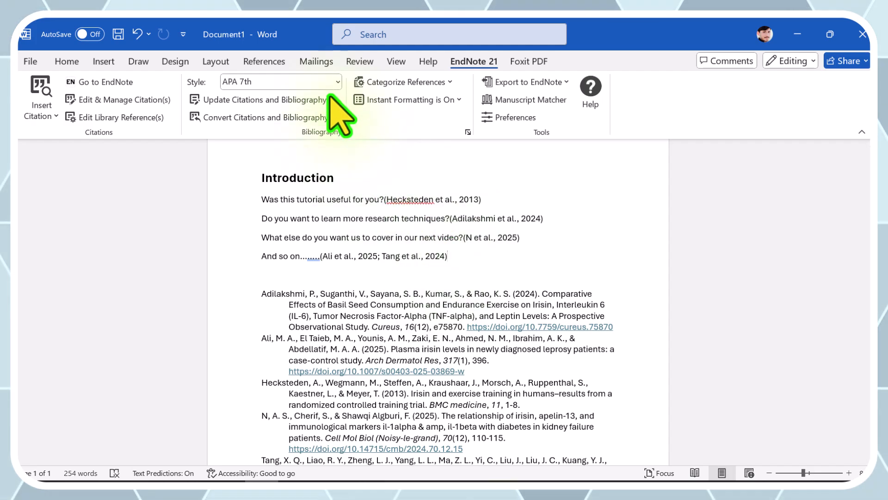
- Try the Author-Date and Vancouver output styles on the document's citations and bibliography
click(324, 81)
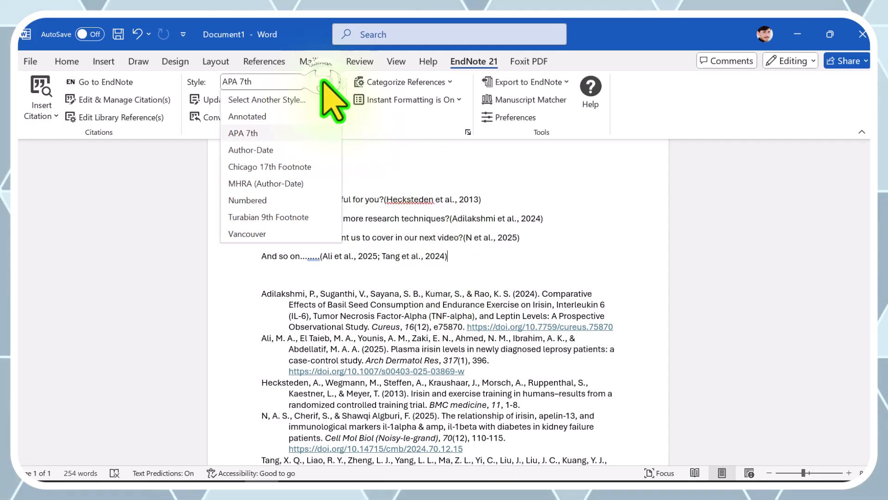
click(256, 150)
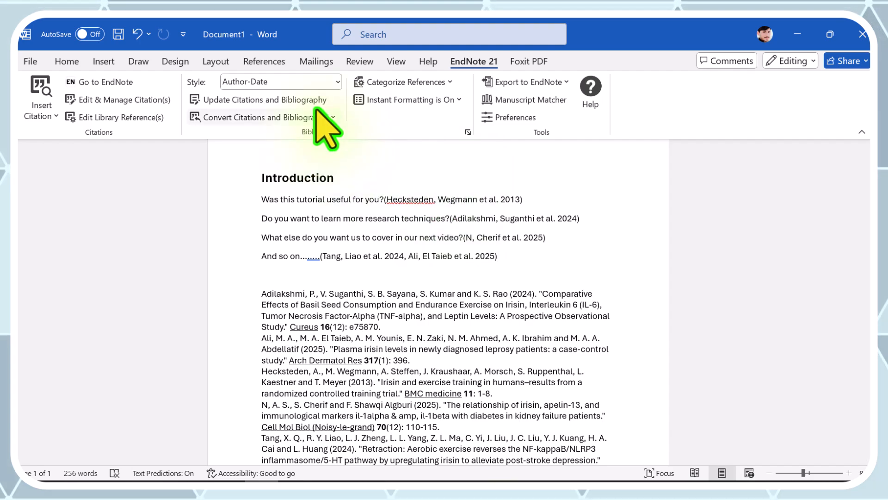
click(311, 82)
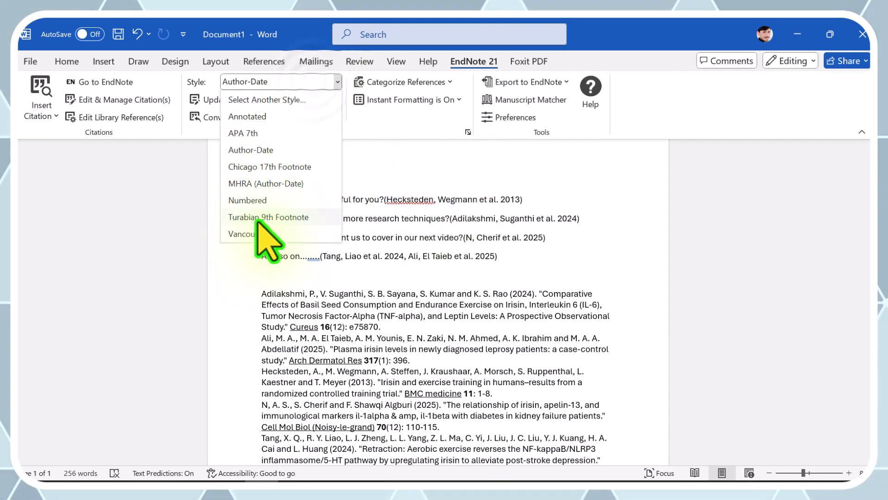
click(255, 234)
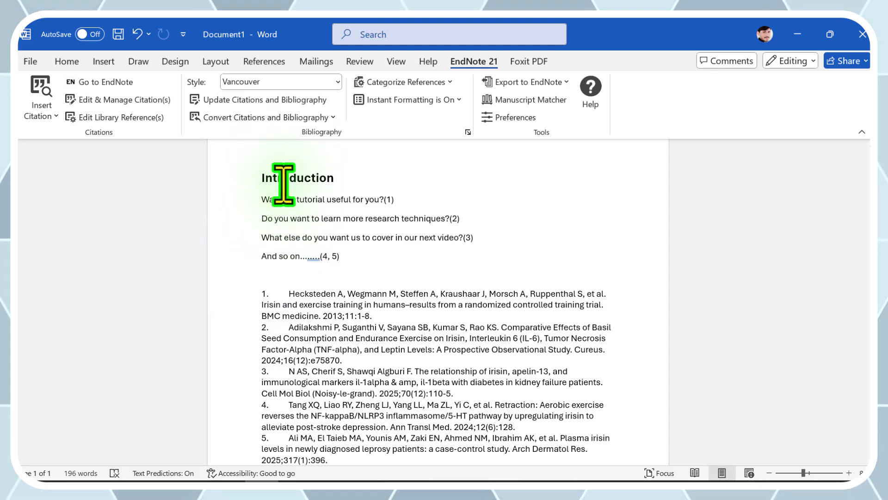
- Set the citation output style to Numbered and check the last bibliography entry
click(323, 82)
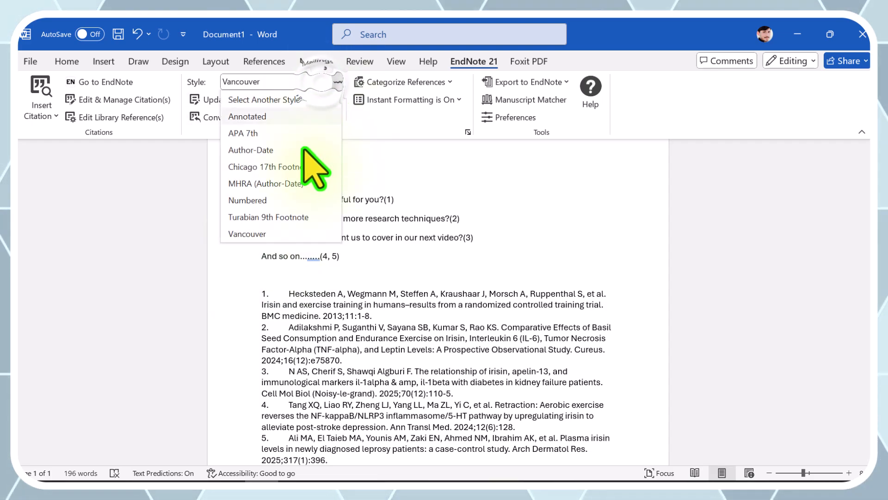
click(276, 201)
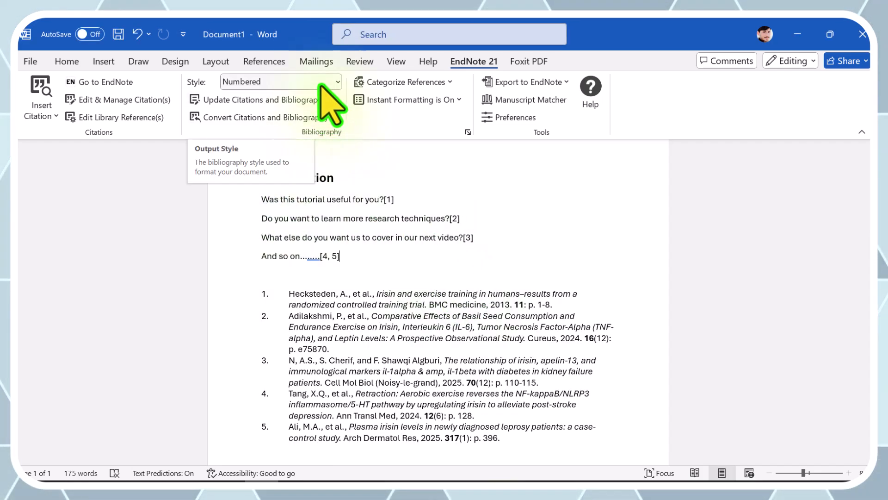
click(516, 444)
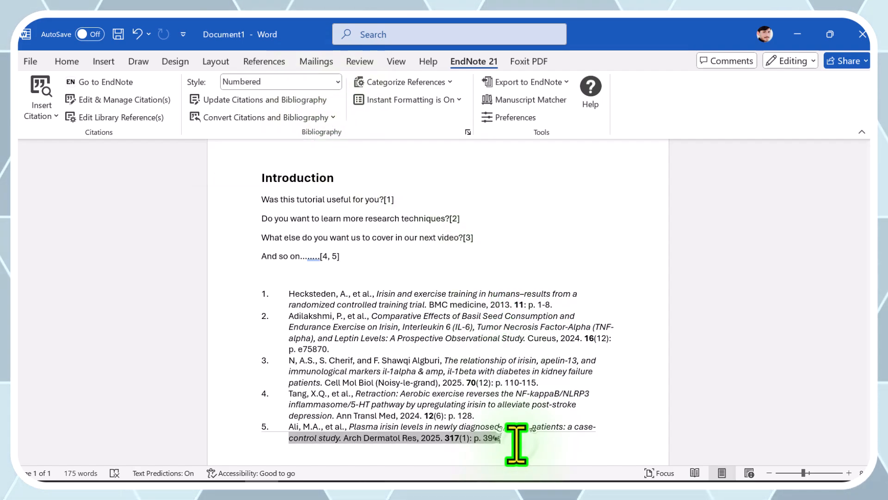
click(366, 259)
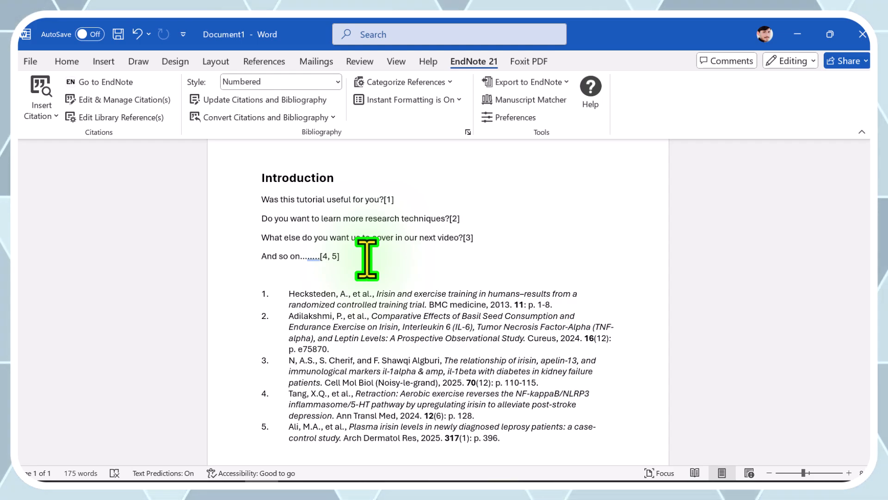
- Switch to the Edge browser, search the web for mendeley, and open the Mendeley - Reference Management Software site
click(804, 32)
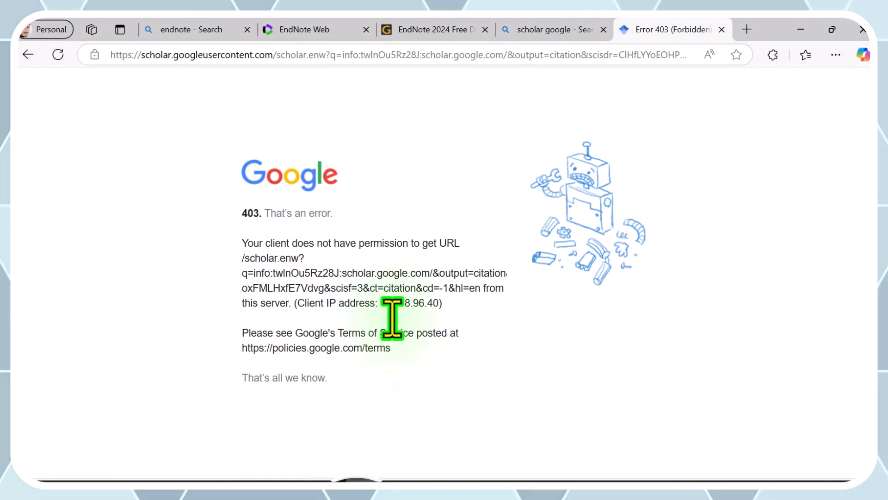
click(428, 58)
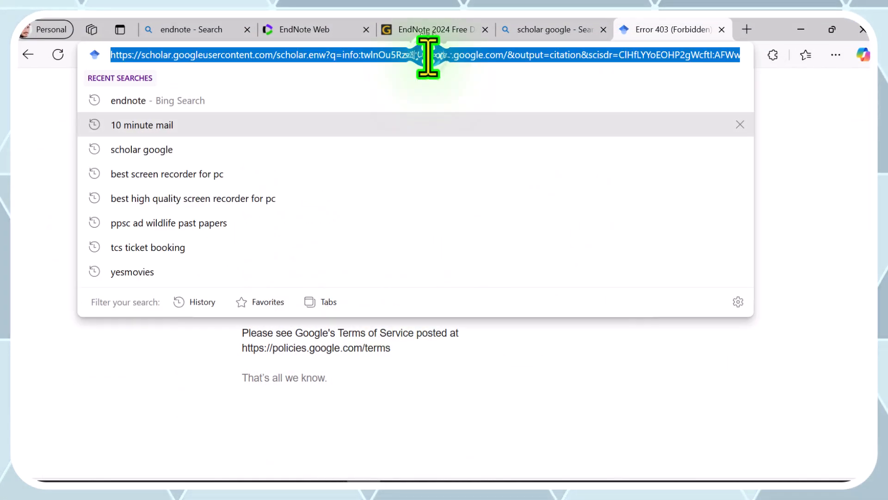
text(men)
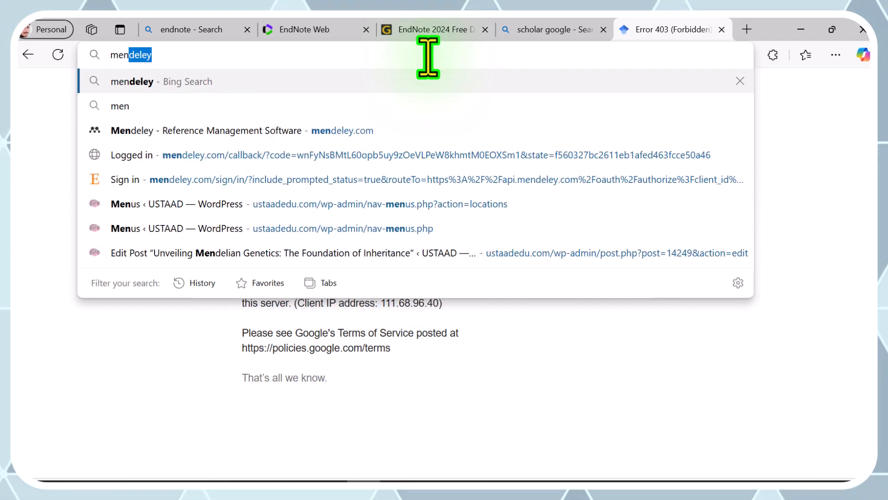
key(Tab)
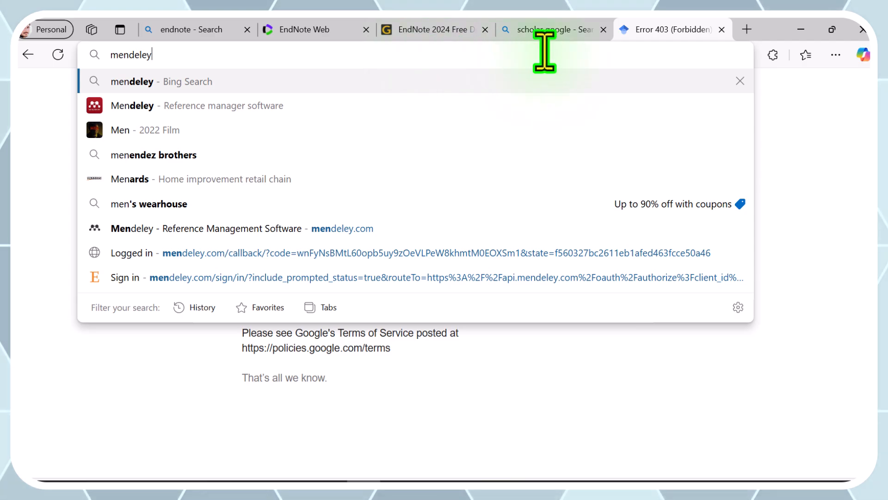
key(Return)
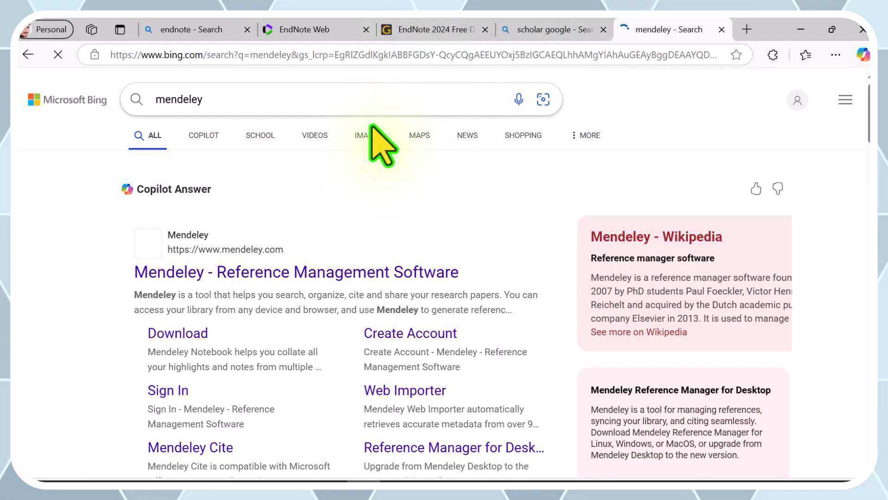
scroll(104, 306, down, 1)
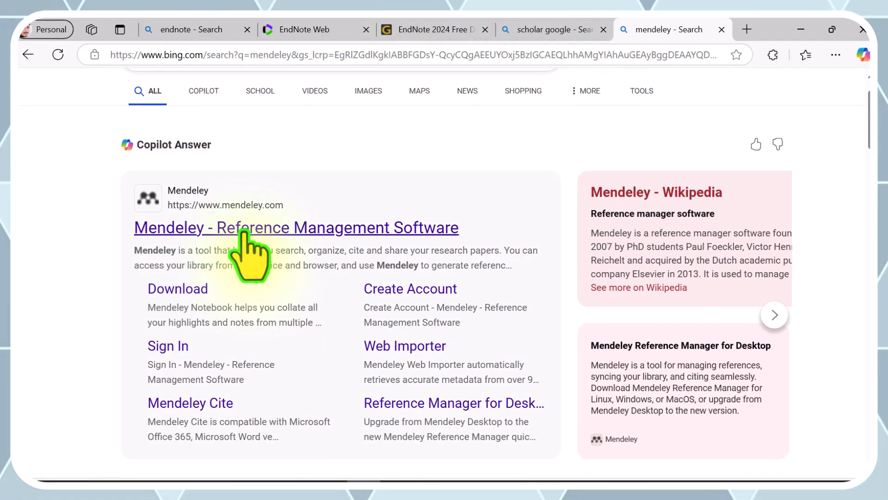
click(245, 230)
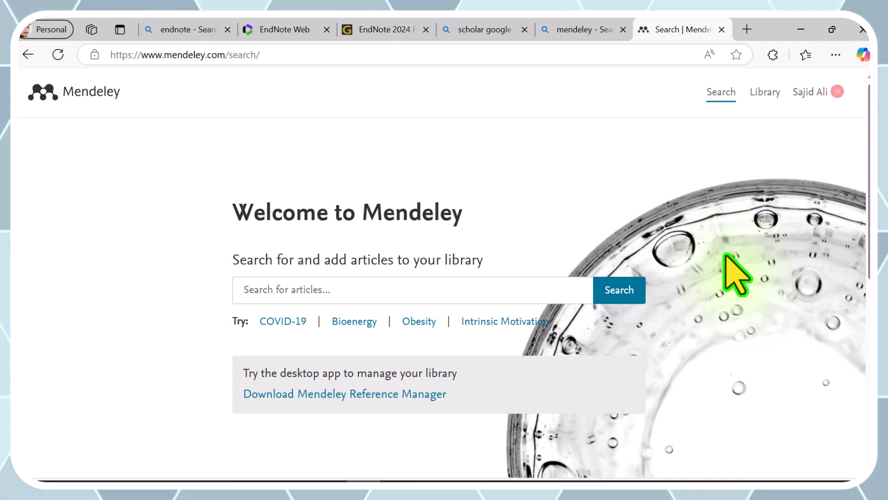
- Open the Mendeley Reference Manager download page, request the Windows installer, and cancel the duplicate download
click(393, 394)
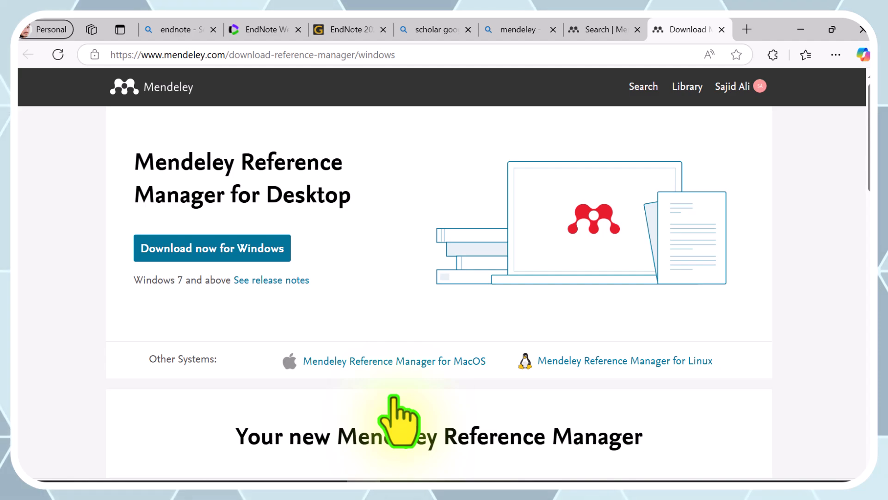
click(232, 250)
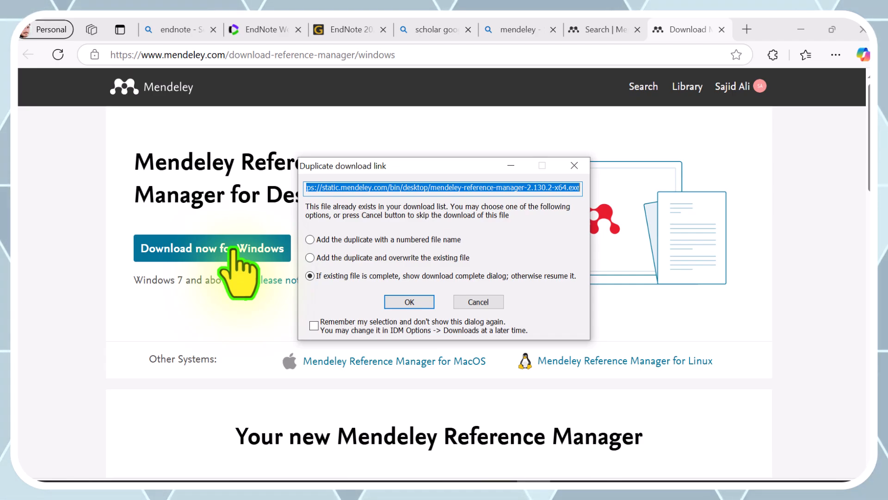
click(481, 302)
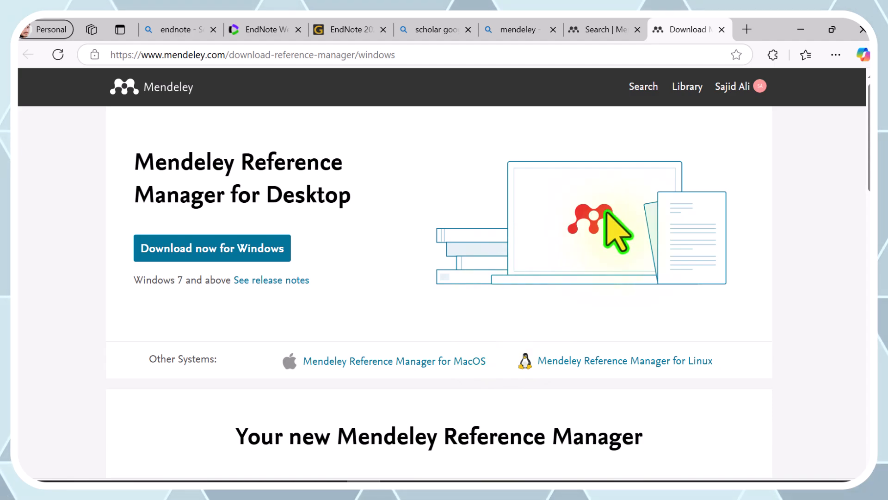
- Minimise the open browser windows and launch Mendeley Reference Manager from the desktop
click(802, 31)
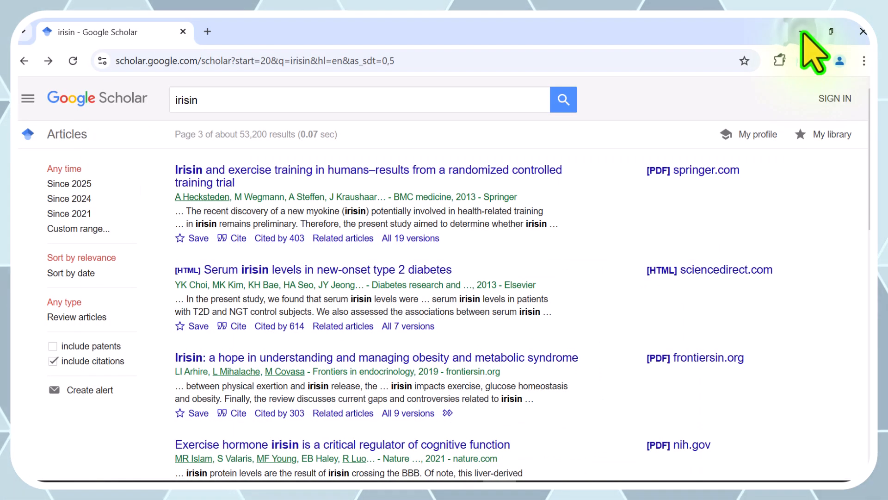
click(803, 31)
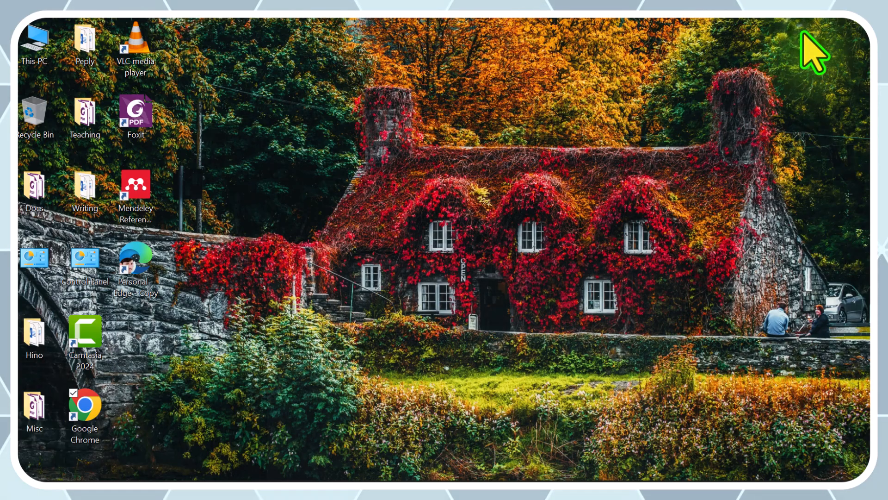
double_click(139, 196)
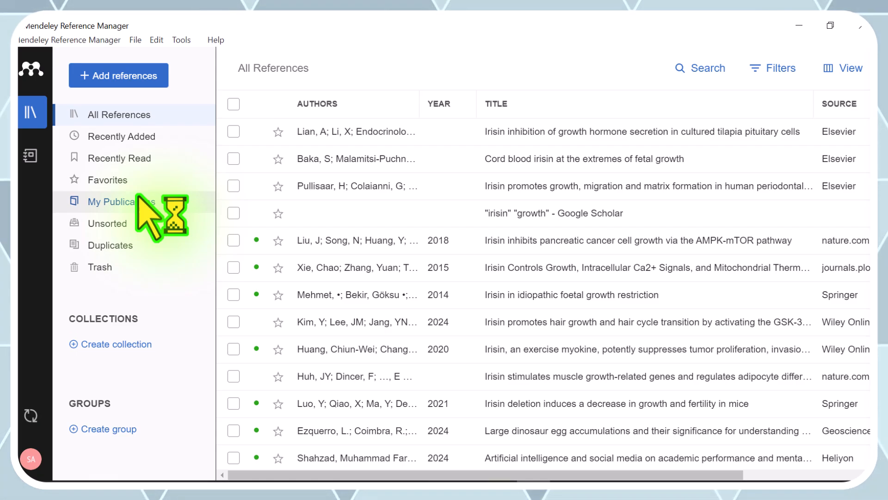
- Review the available ways to add references, including importing files, folders or a library and setting up a watched folder
click(131, 77)
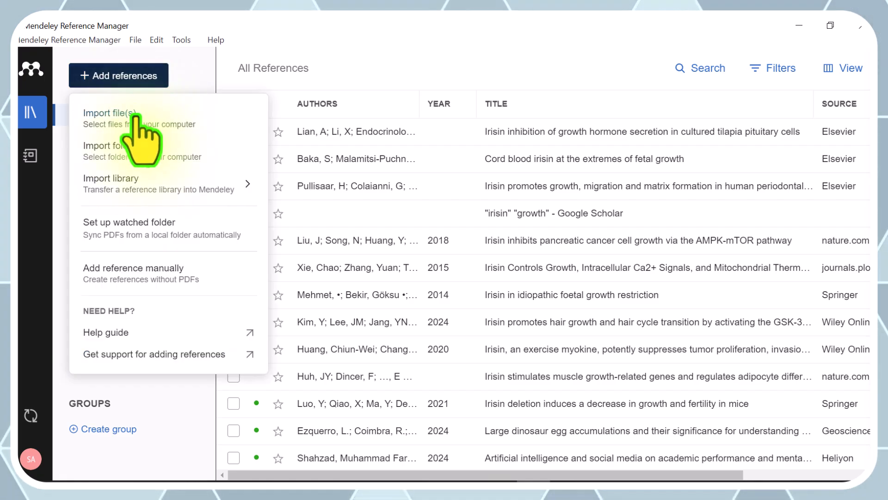
click(140, 187)
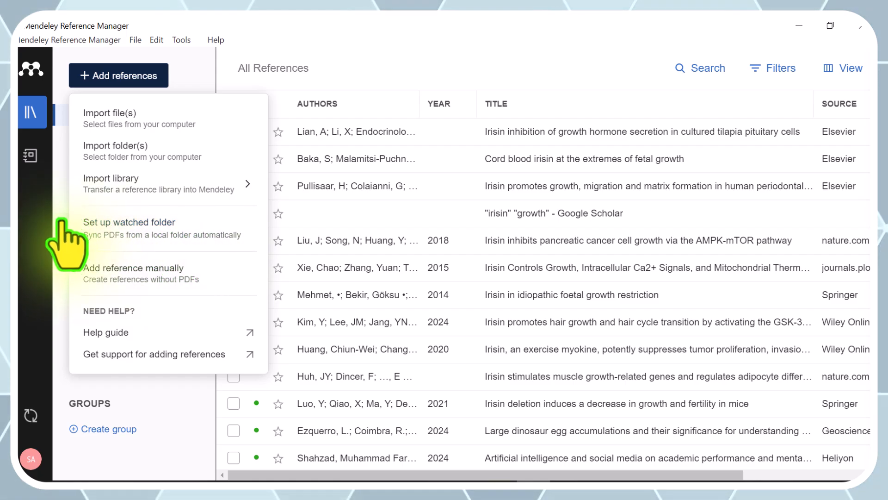
mouse_move(119, 202)
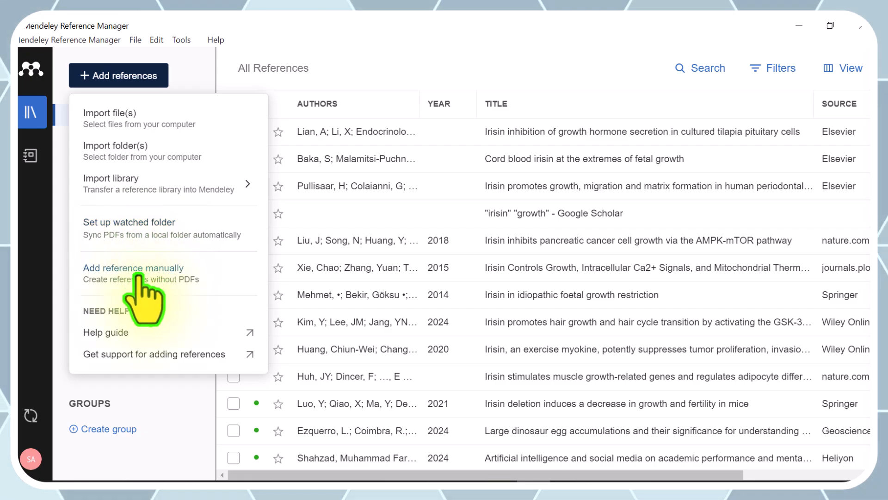
click(146, 69)
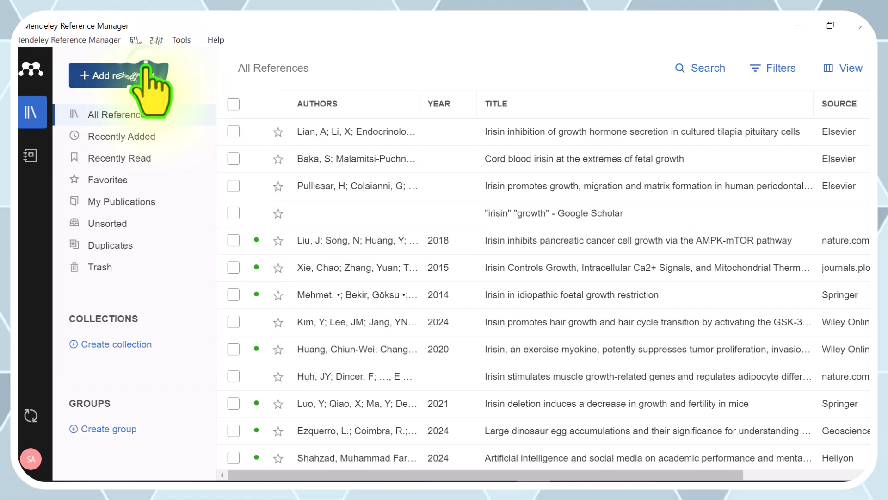
- Browse the library sections from Recently Added through Favorites and Duplicates to Trash, and return to All References
click(137, 138)
click(129, 159)
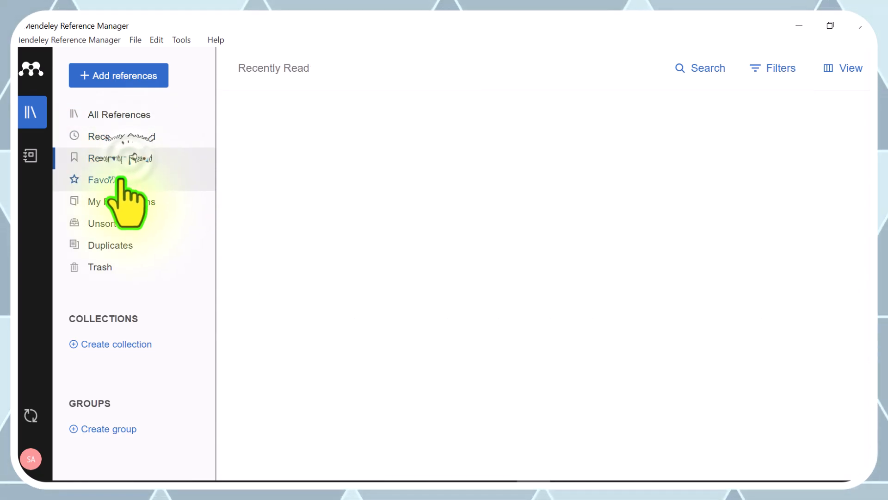
click(121, 181)
click(119, 202)
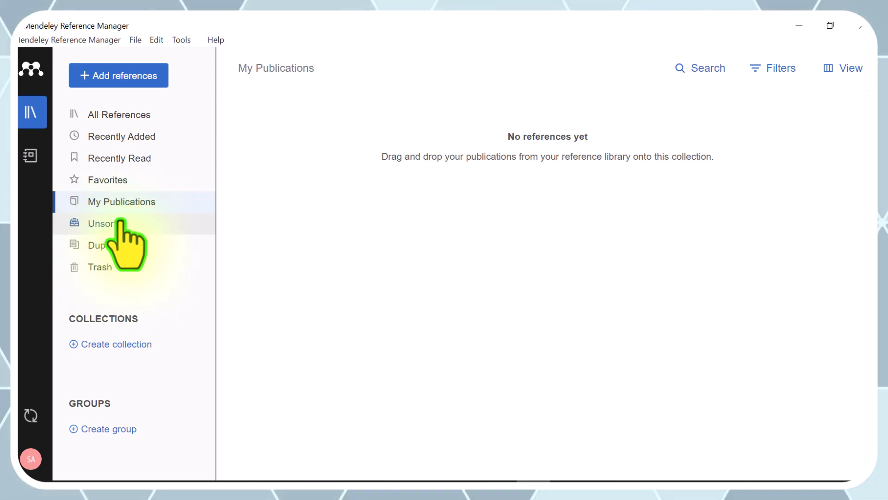
click(121, 223)
click(121, 246)
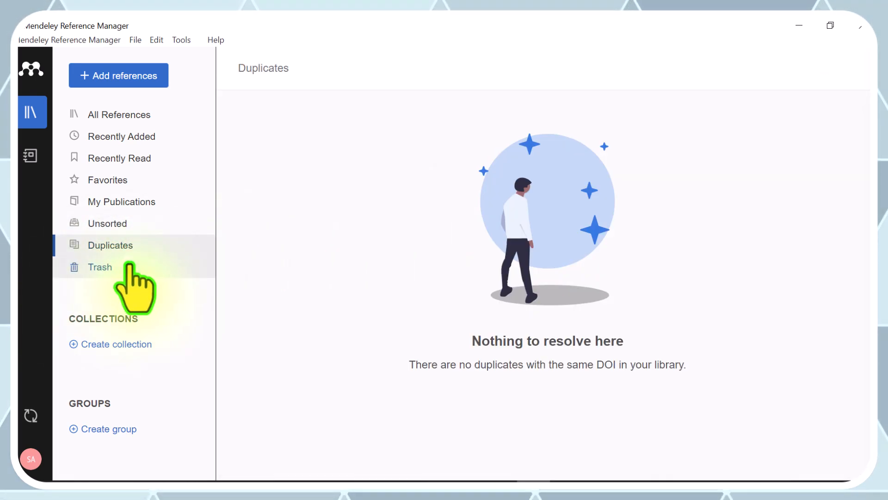
click(118, 267)
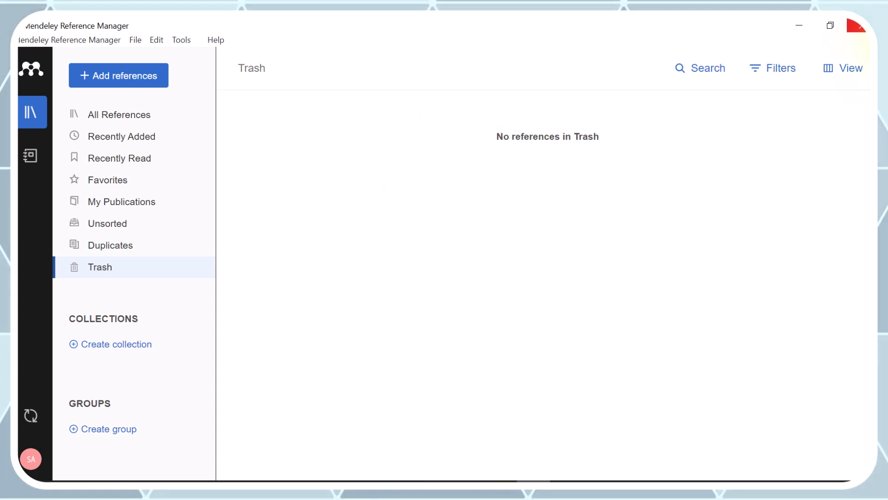
click(131, 114)
click(134, 137)
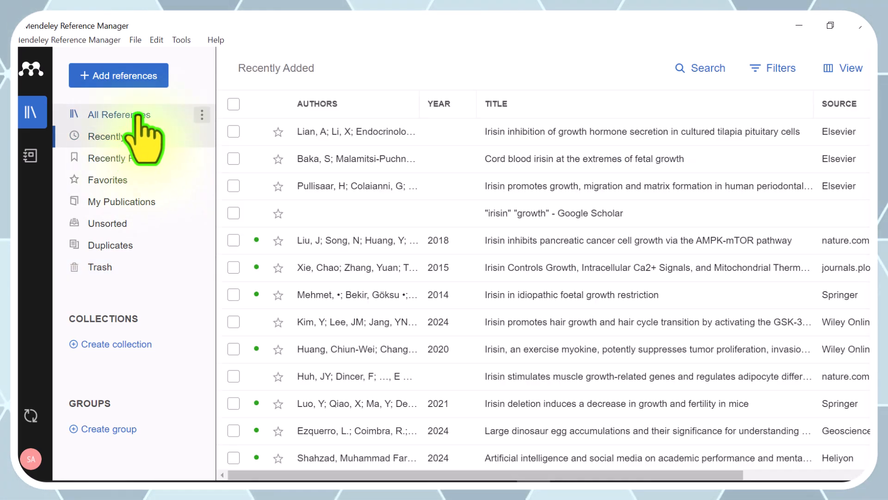
click(137, 114)
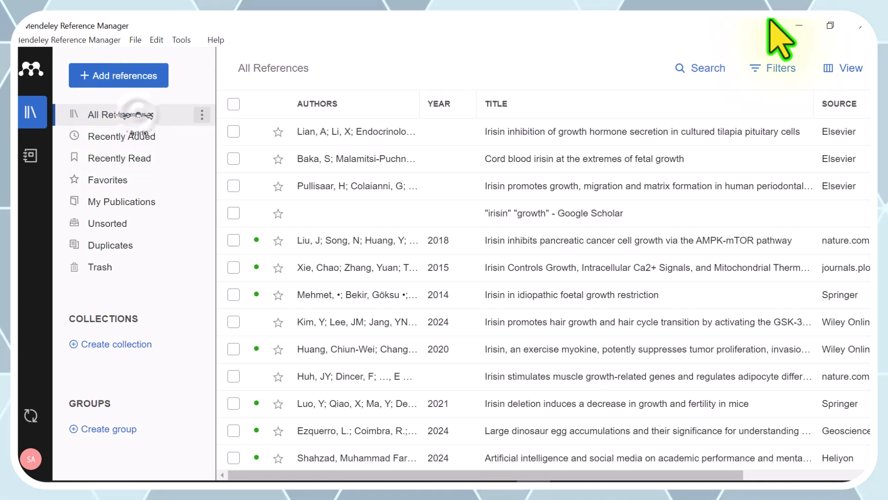
- Switch to Chrome, check its installed extensions for a Mendeley importer, and minimise the browser
click(800, 26)
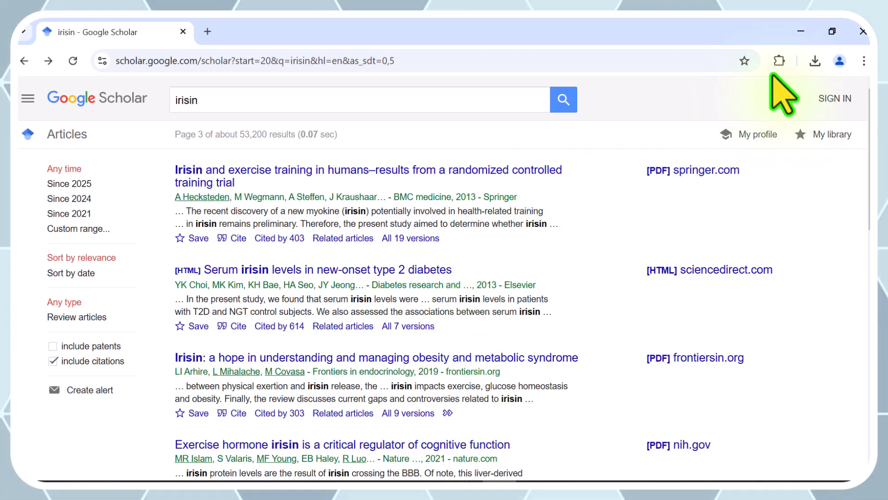
click(779, 60)
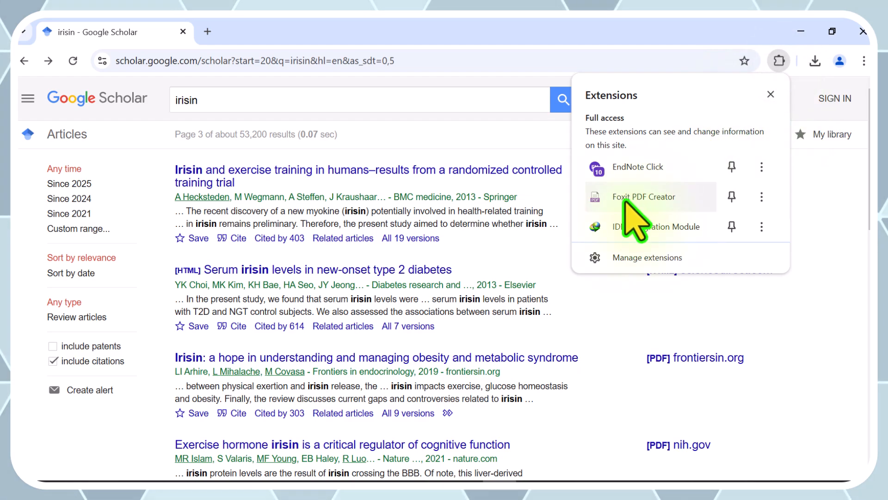
click(660, 34)
drag(660, 34, 601, 44)
double_click(620, 44)
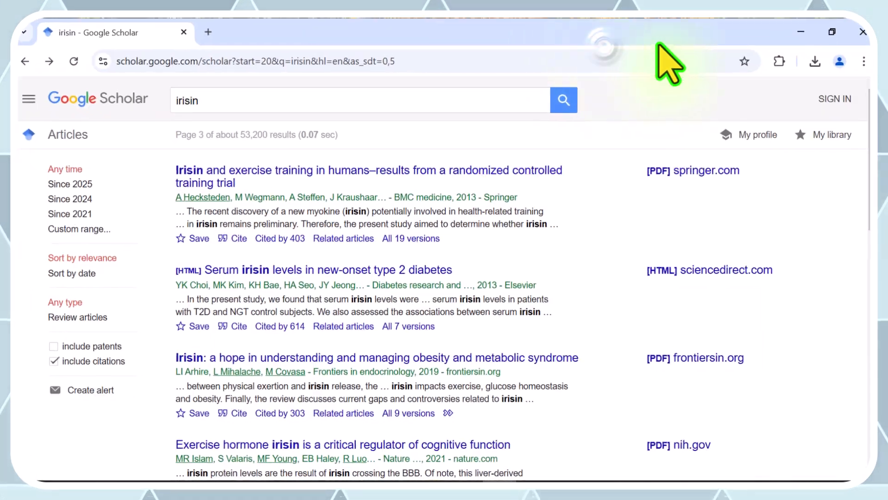
click(801, 32)
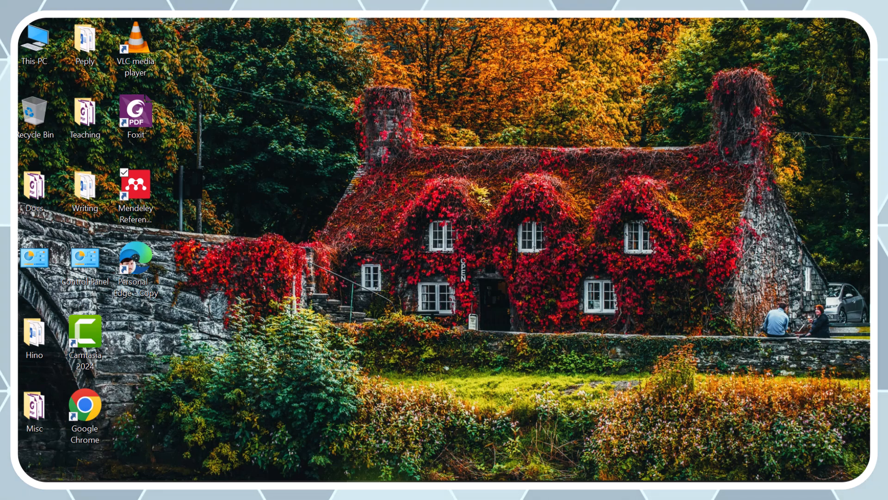
- Switch to the Edge browser, open Google Scholar from the scholar google results, and search for "irisin" "Reproduction"
click(364, 488)
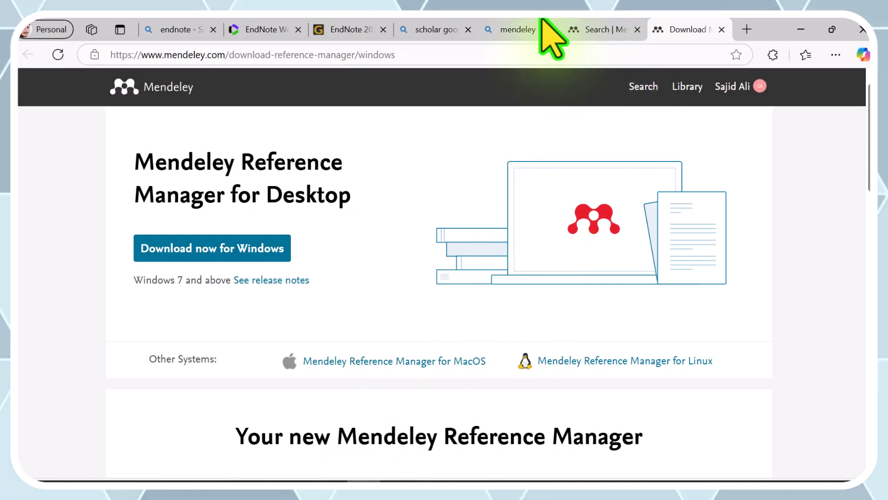
click(419, 28)
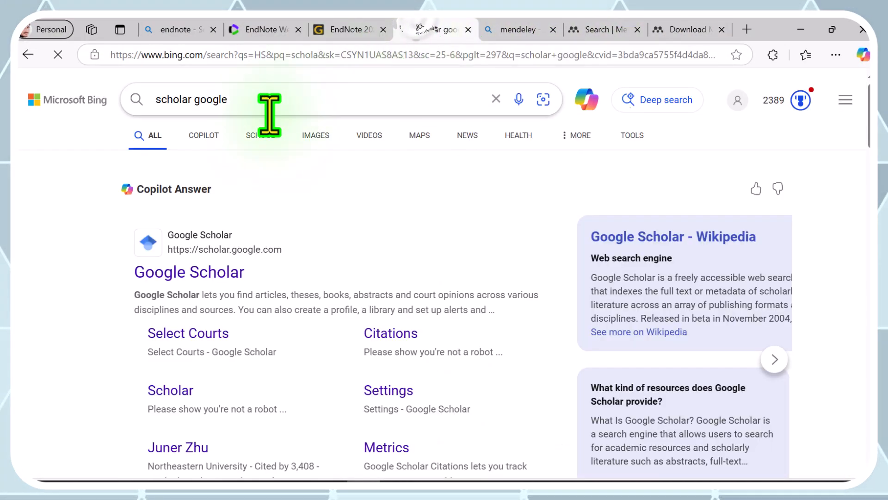
click(174, 277)
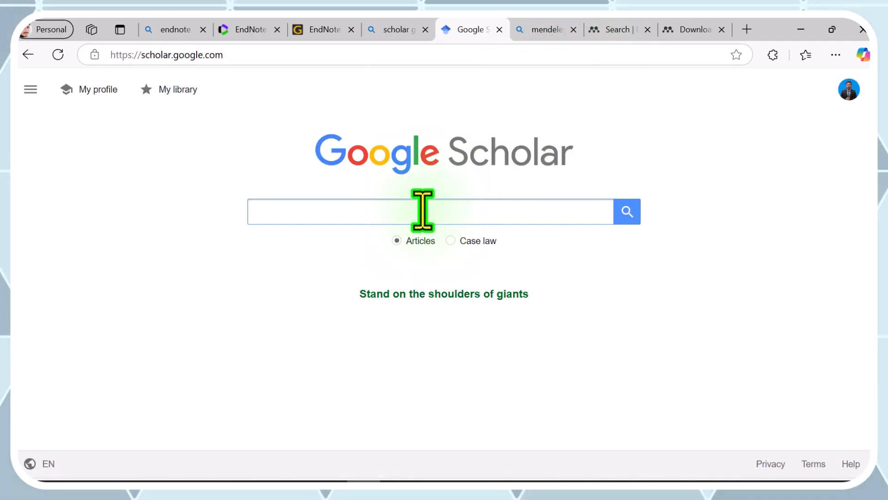
click(422, 210)
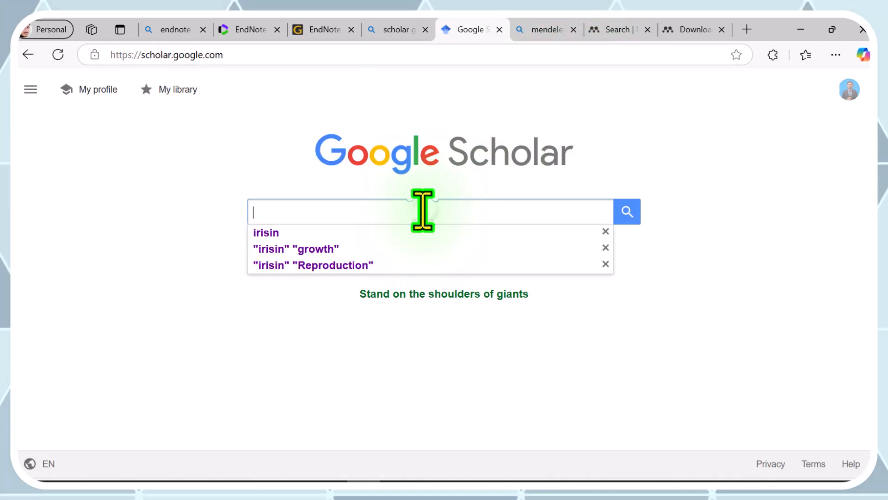
click(348, 264)
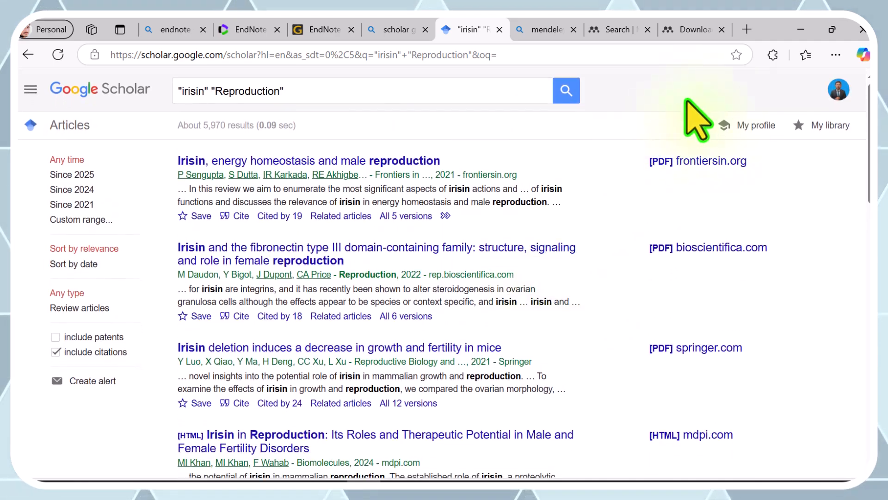
- Start the Mendeley Web Importer on the Google Scholar results, dismiss the Mendeley desktop window, and view the importer's sign-in pane
click(773, 55)
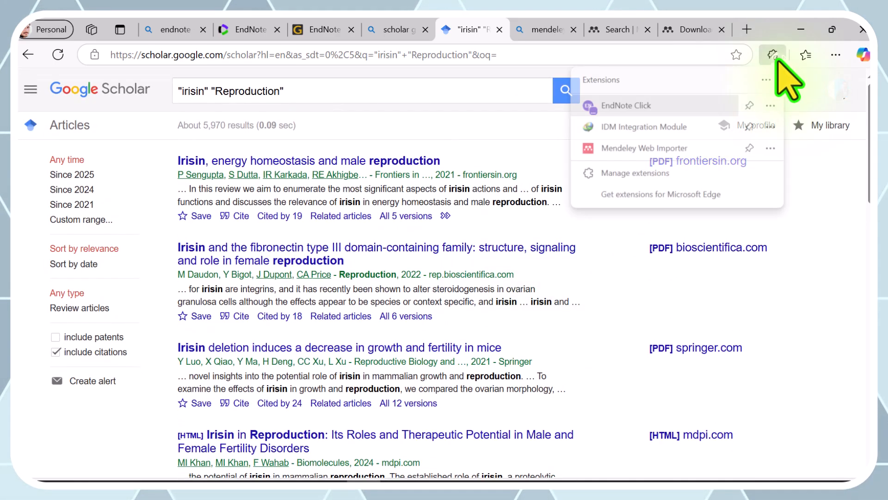
click(646, 147)
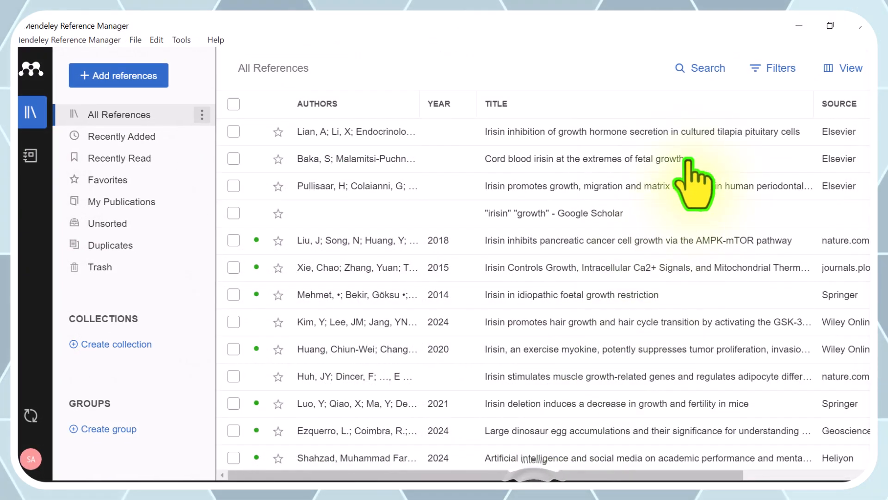
click(867, 26)
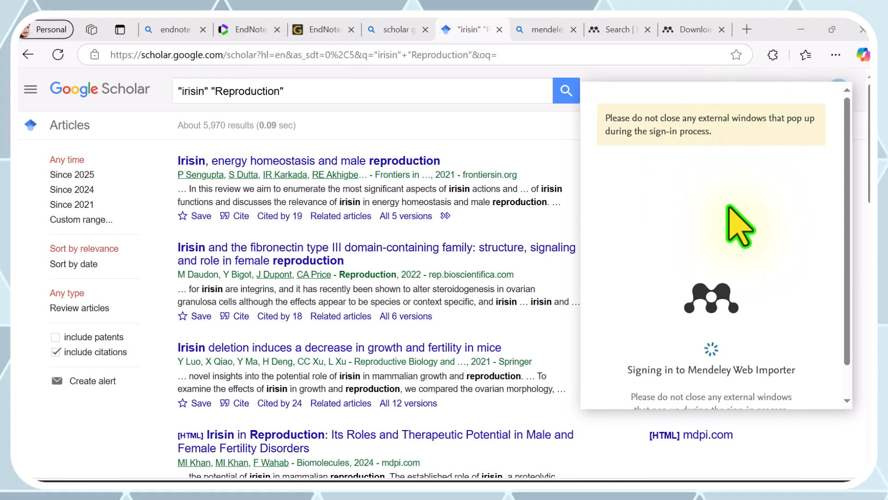
scroll(739, 227, down, 1)
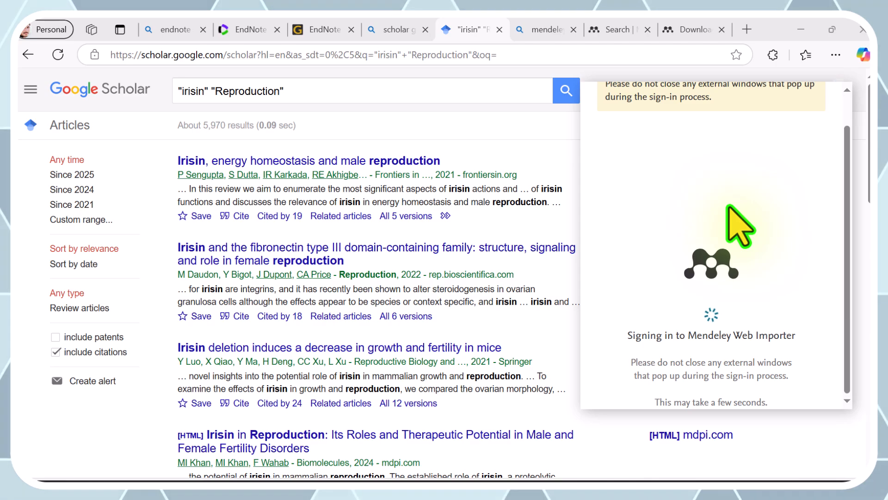
scroll(739, 227, up, 1)
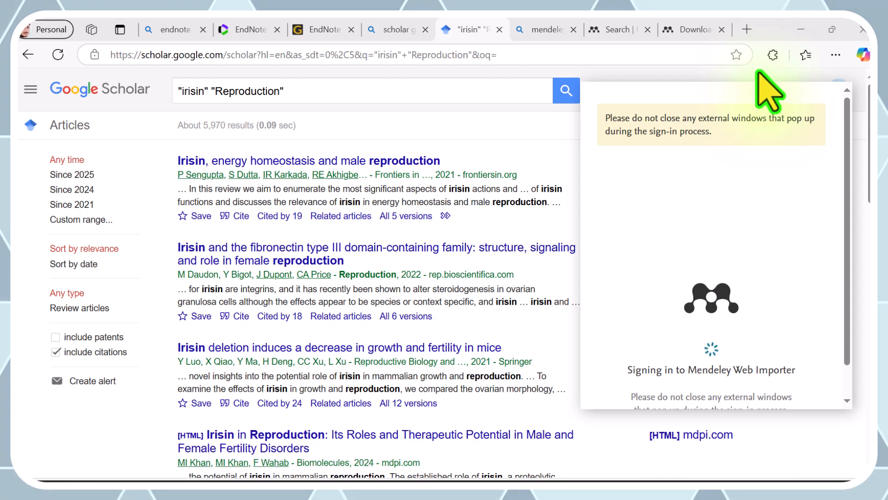
- Try relaunching the Mendeley Web Importer extension several times to load it for the search results
click(772, 55)
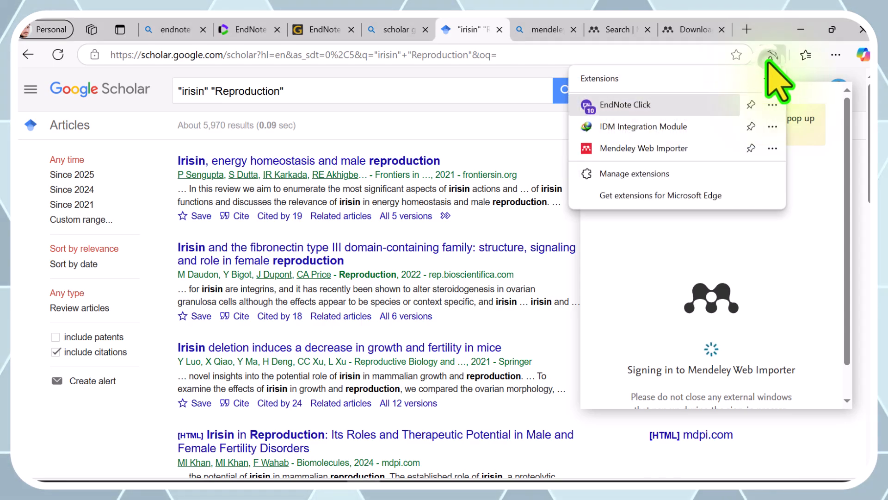
click(640, 158)
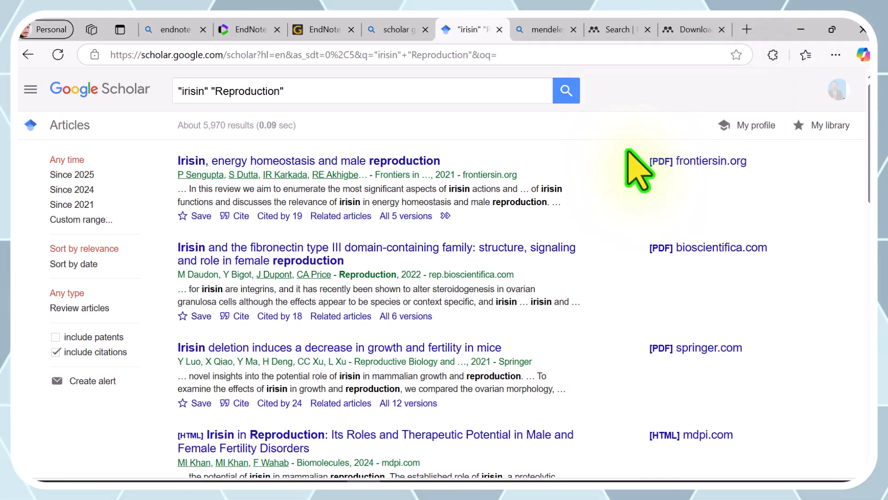
click(773, 55)
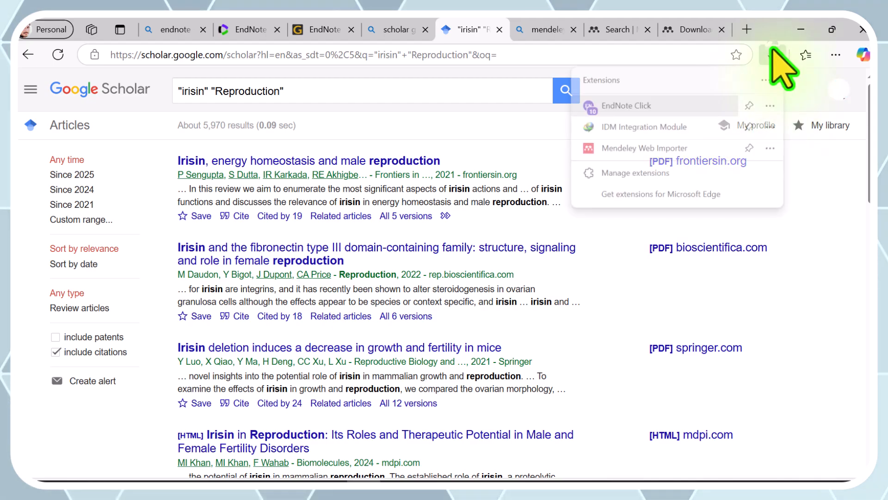
click(644, 149)
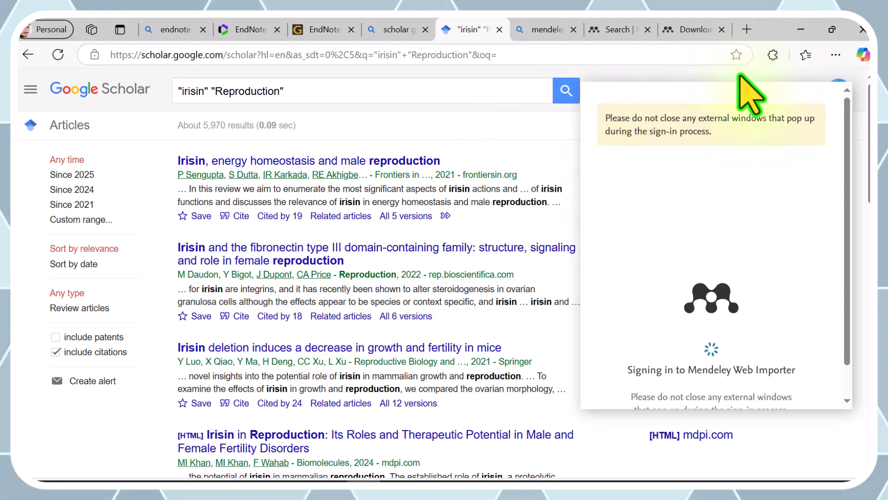
click(772, 54)
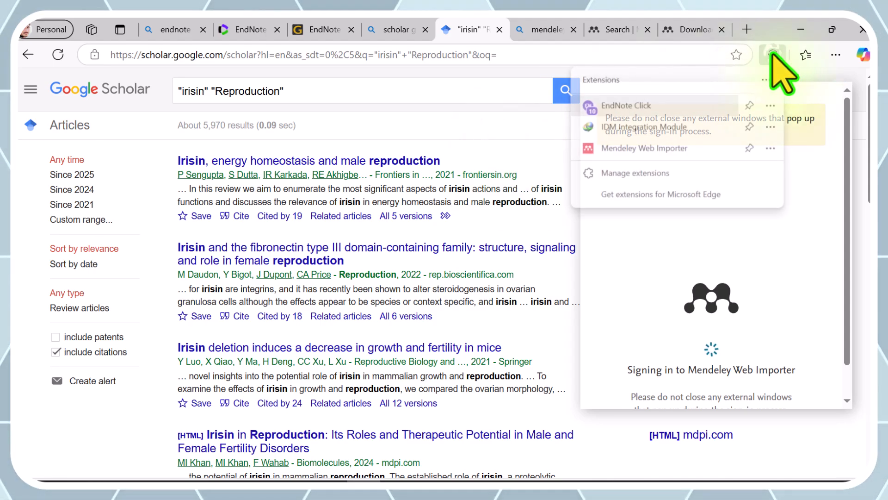
click(640, 149)
click(773, 55)
click(640, 149)
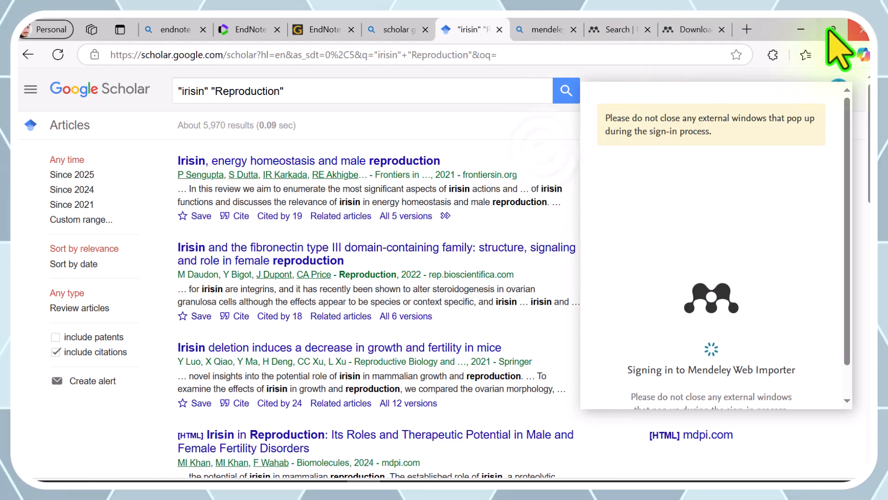
- Minimise the browser and switch back to the Word document containing the numbered citations
click(798, 30)
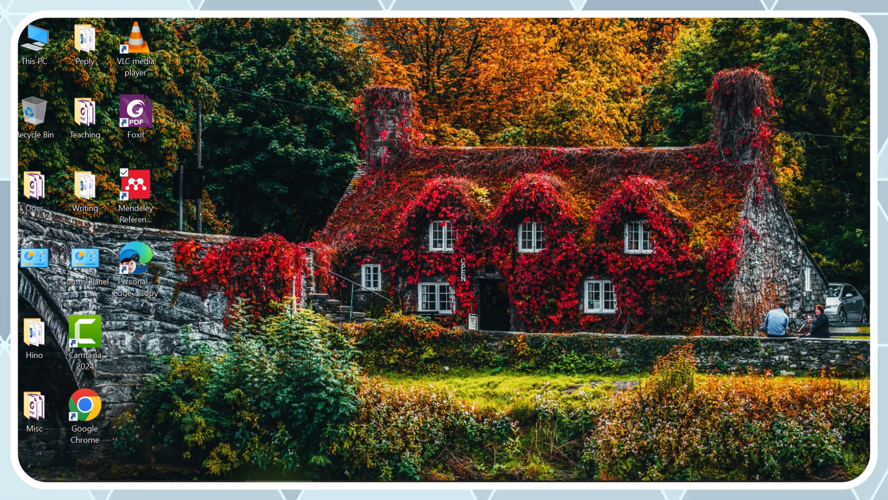
click(257, 490)
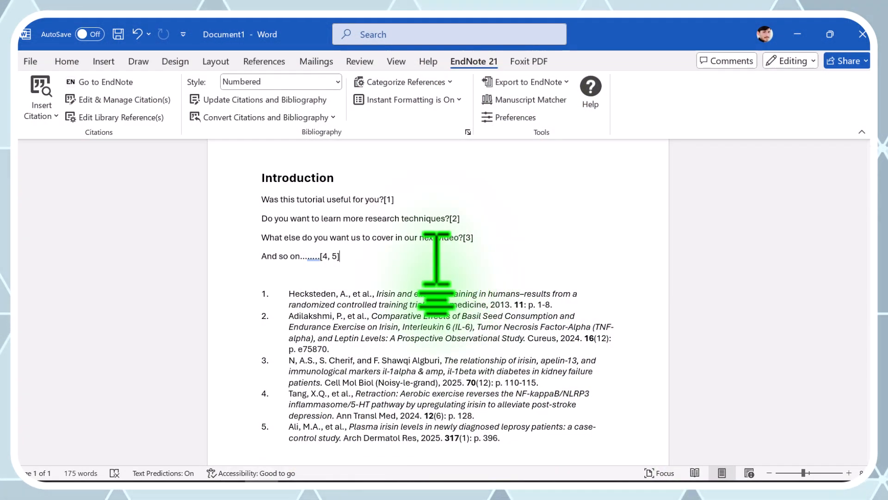
- Add the placeholder line "jkvdlkddkjsz" below "And so on" and open Mendeley Cite to browse all references
key(ctrl+z)
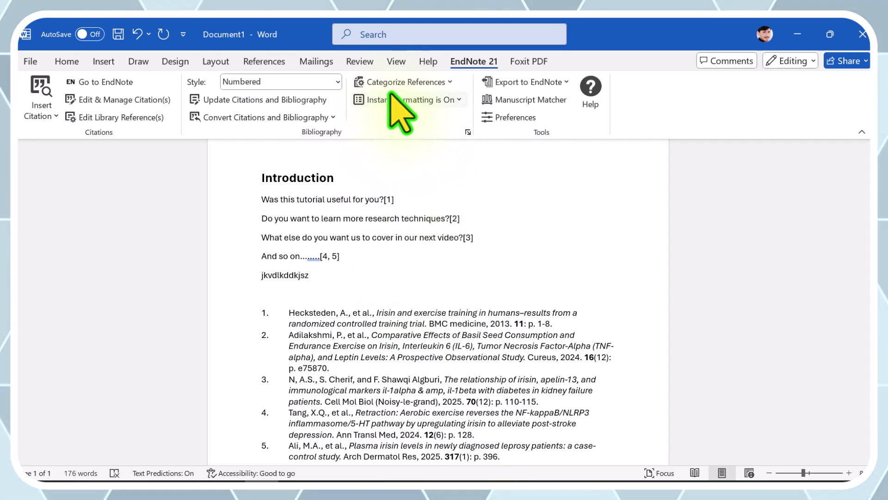
click(261, 64)
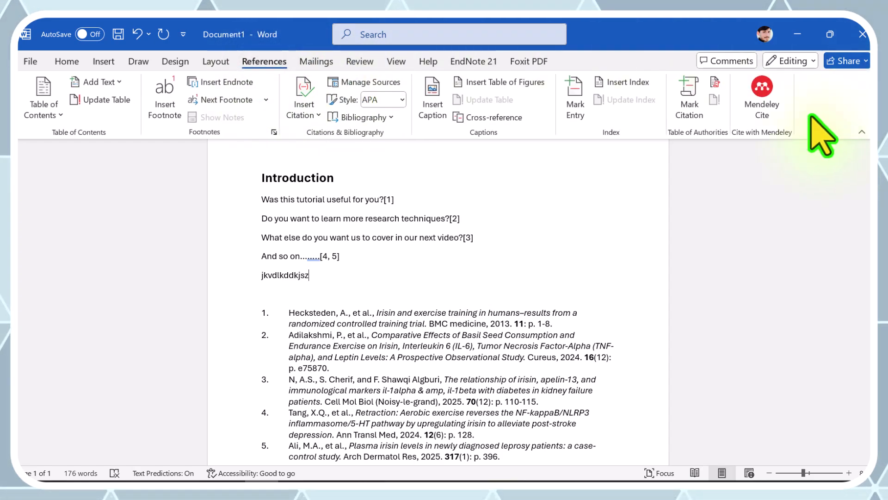
click(768, 109)
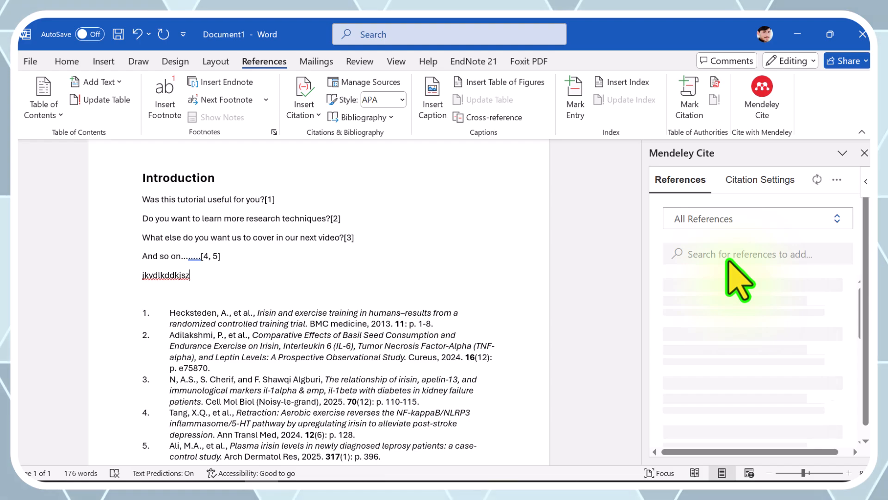
scroll(734, 298, down, 8)
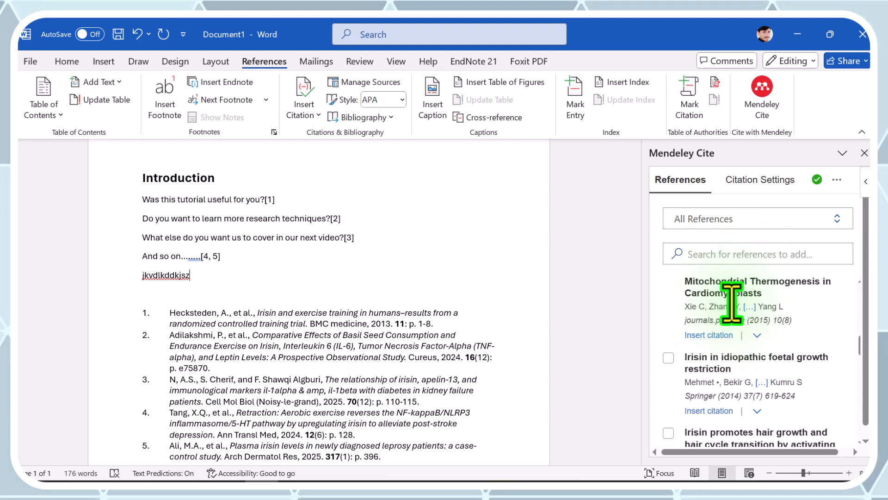
scroll(733, 303, up, 8)
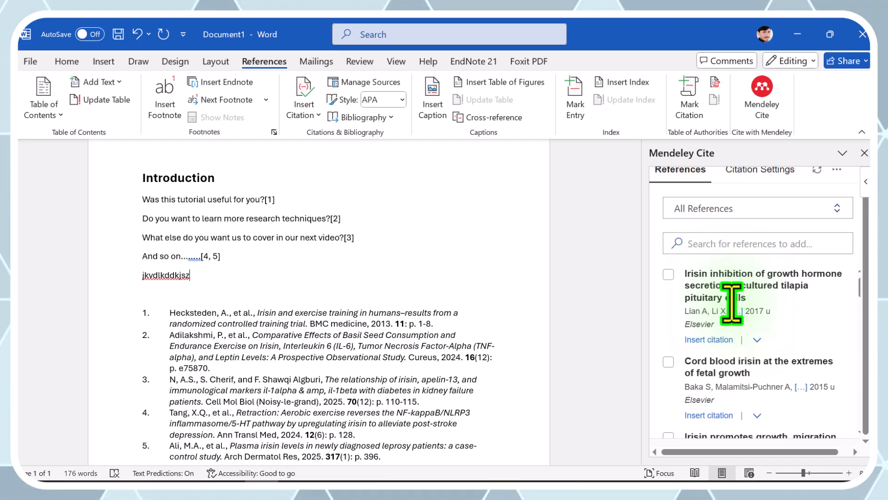
- Search the Mendeley references for 2024 and insert the "Irisin promotes hair growth and hair cycle transition" article as a citation after the placeholder line
click(721, 244)
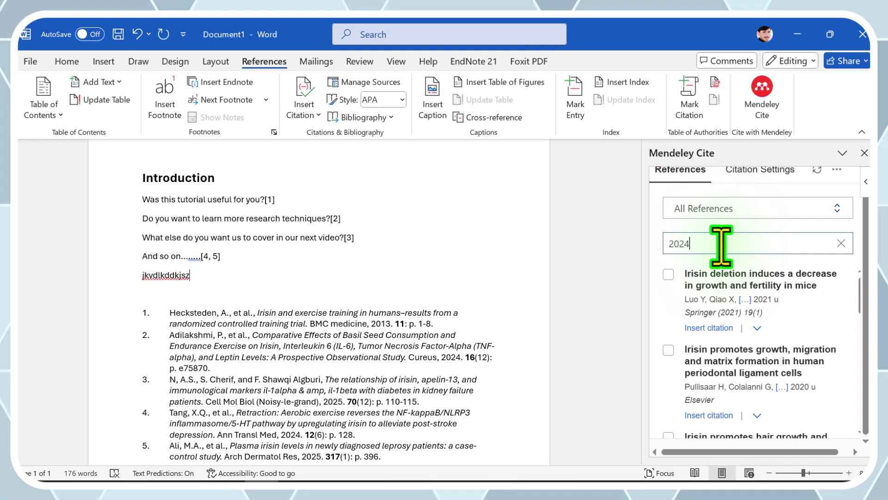
click(730, 289)
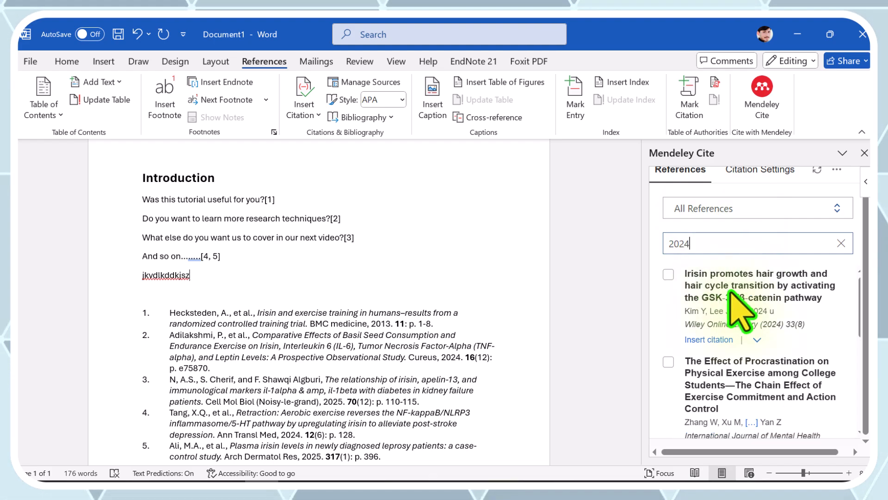
click(668, 274)
click(689, 428)
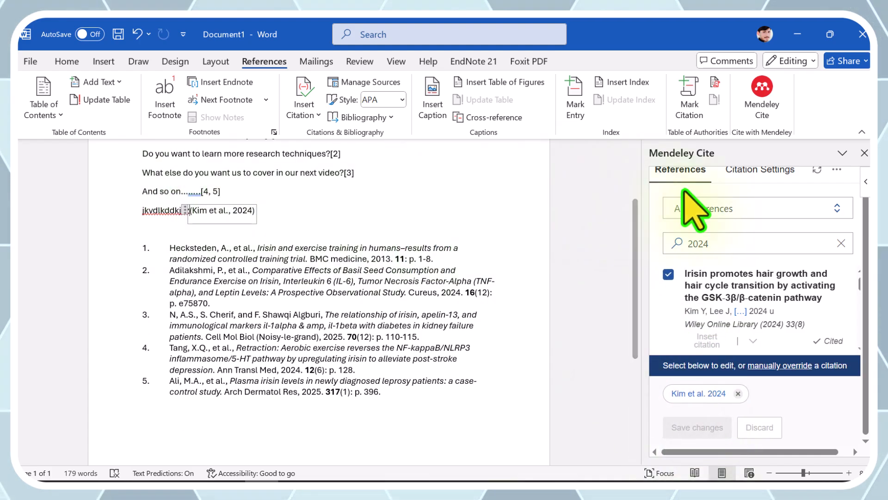
scroll(729, 231, up, 1)
scroll(727, 217, down, 1)
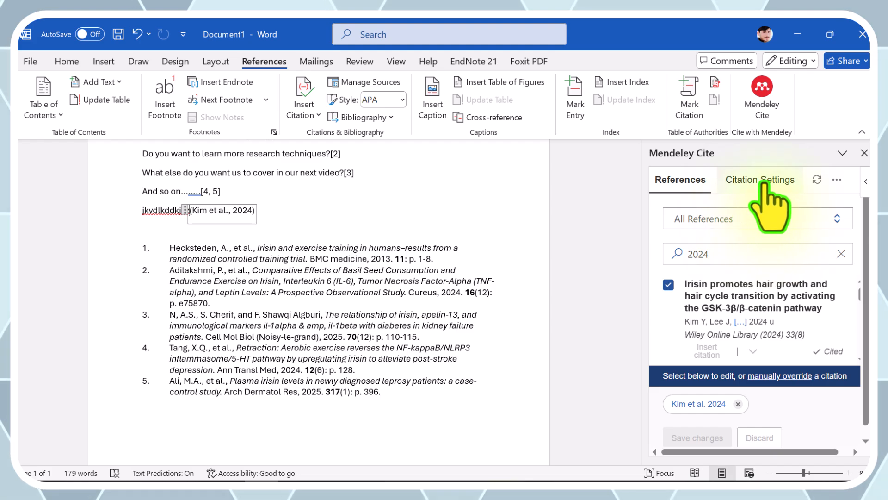
- Change the Mendeley citation style to American Medical Association 11th edition
click(763, 184)
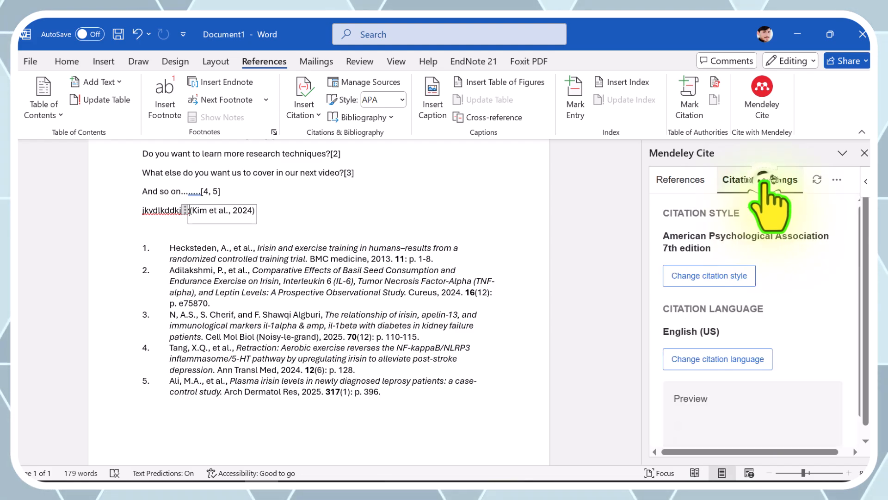
click(723, 277)
scroll(728, 306, down, 5)
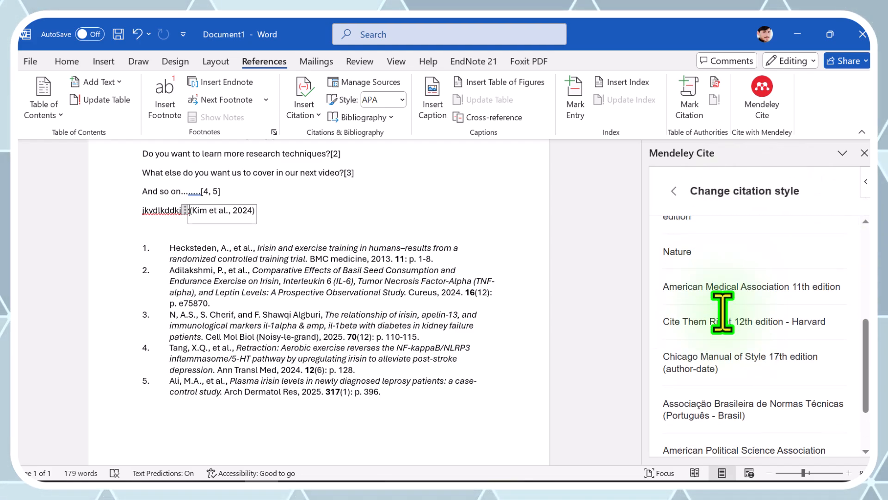
click(740, 268)
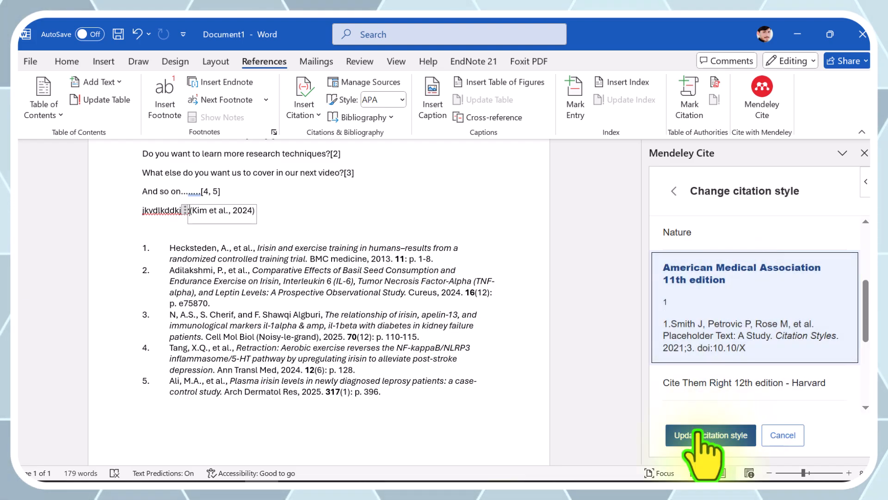
click(700, 435)
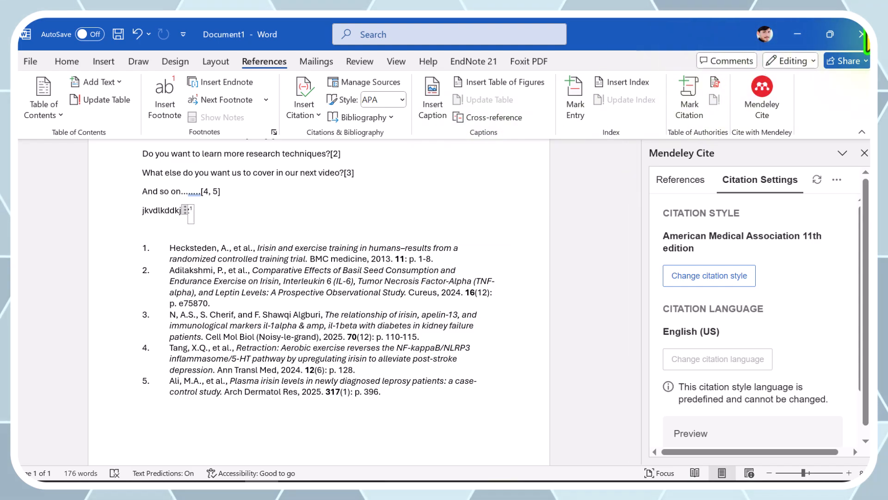
click(437, 490)
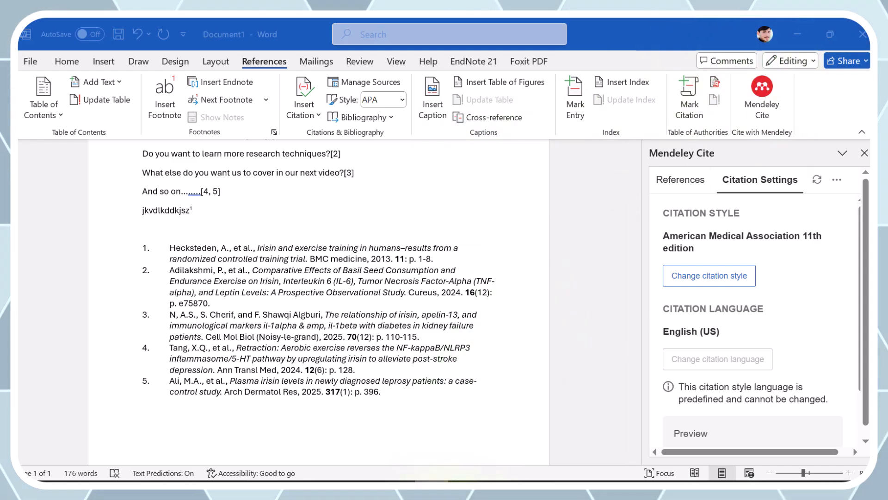